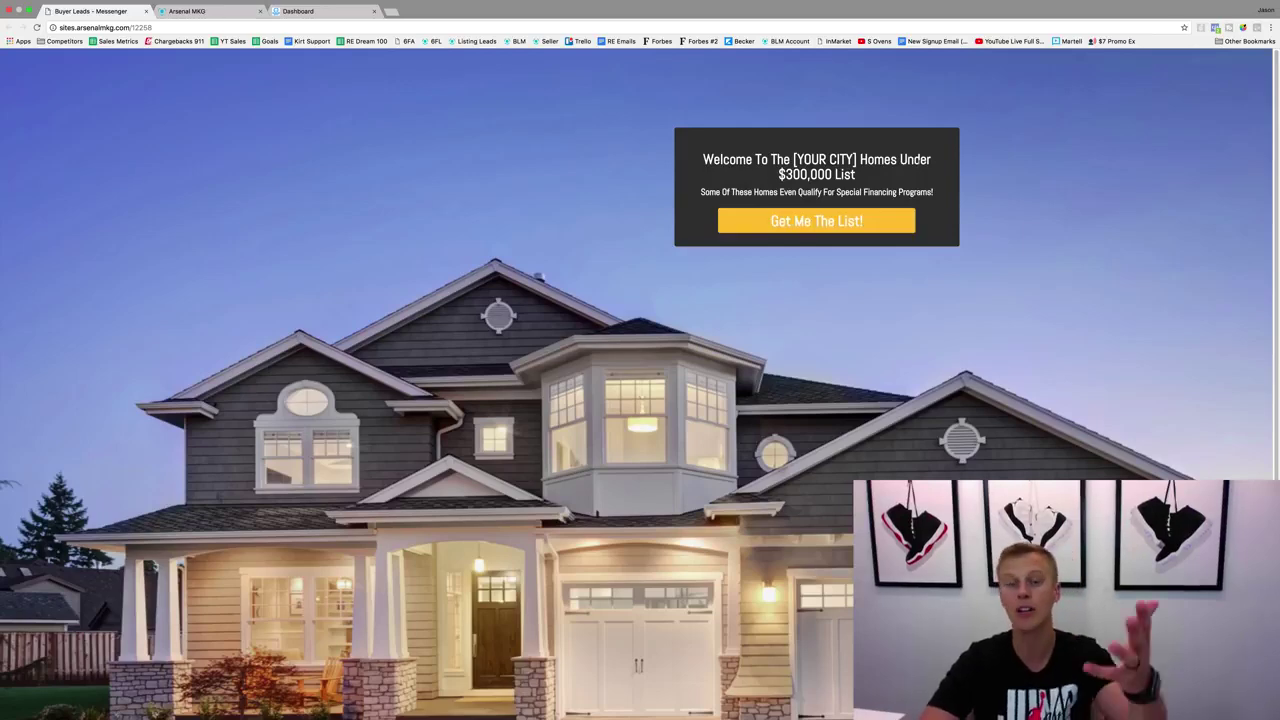
Step: Request the homes list from the landing page and submit the form with a first name, e-mail address and phone number
left_click(819, 224)
left_click(614, 105)
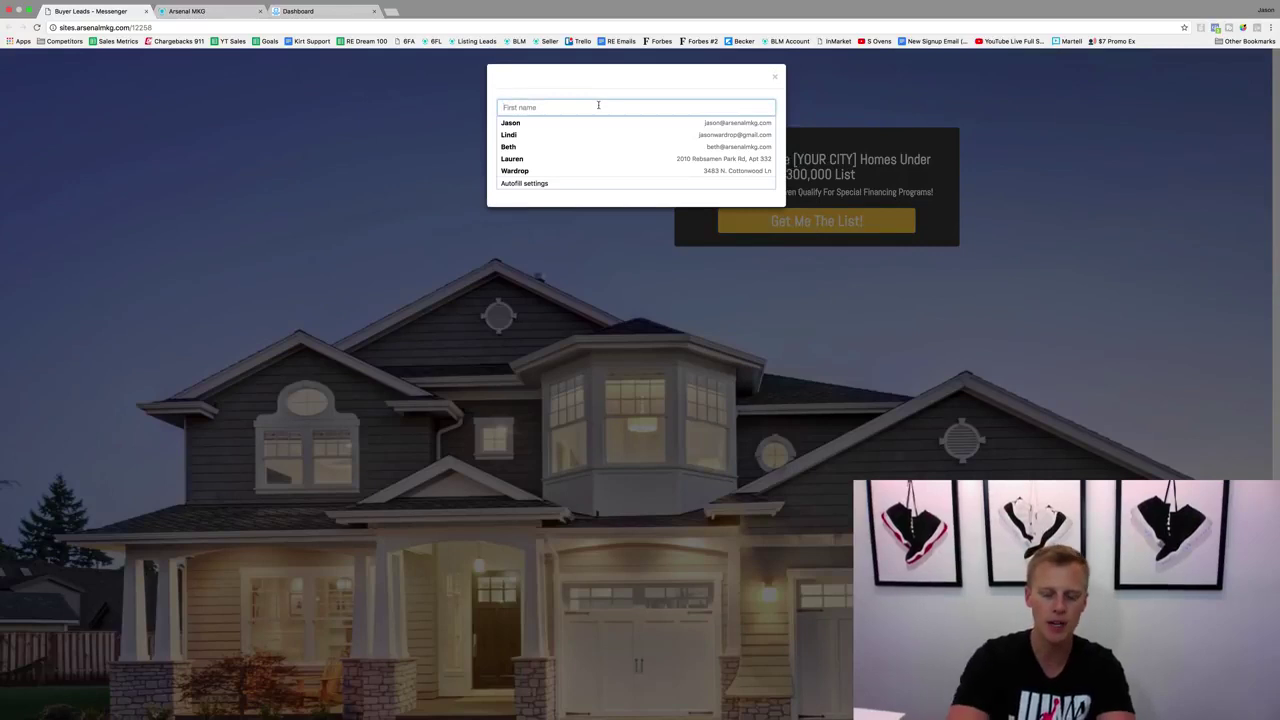
type("Jason")
key("Tab")
type("tes")
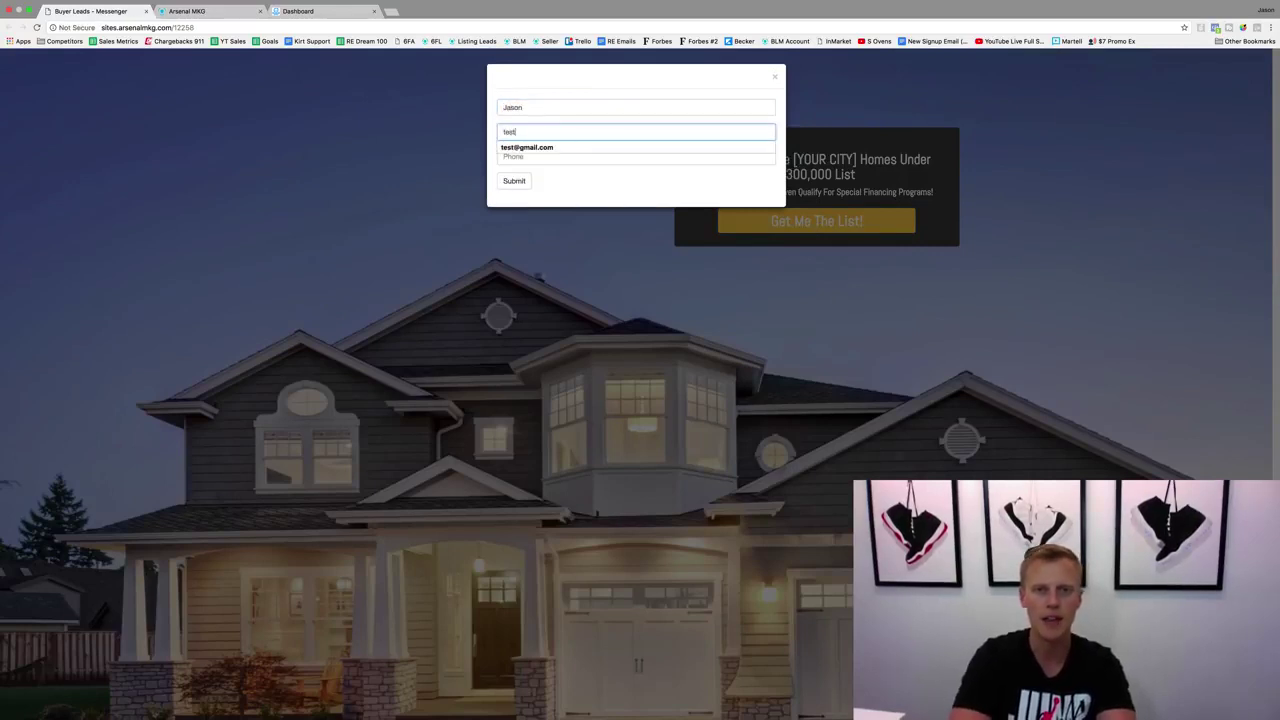
key("Down")
key("Return")
key("Tab")
type("8")
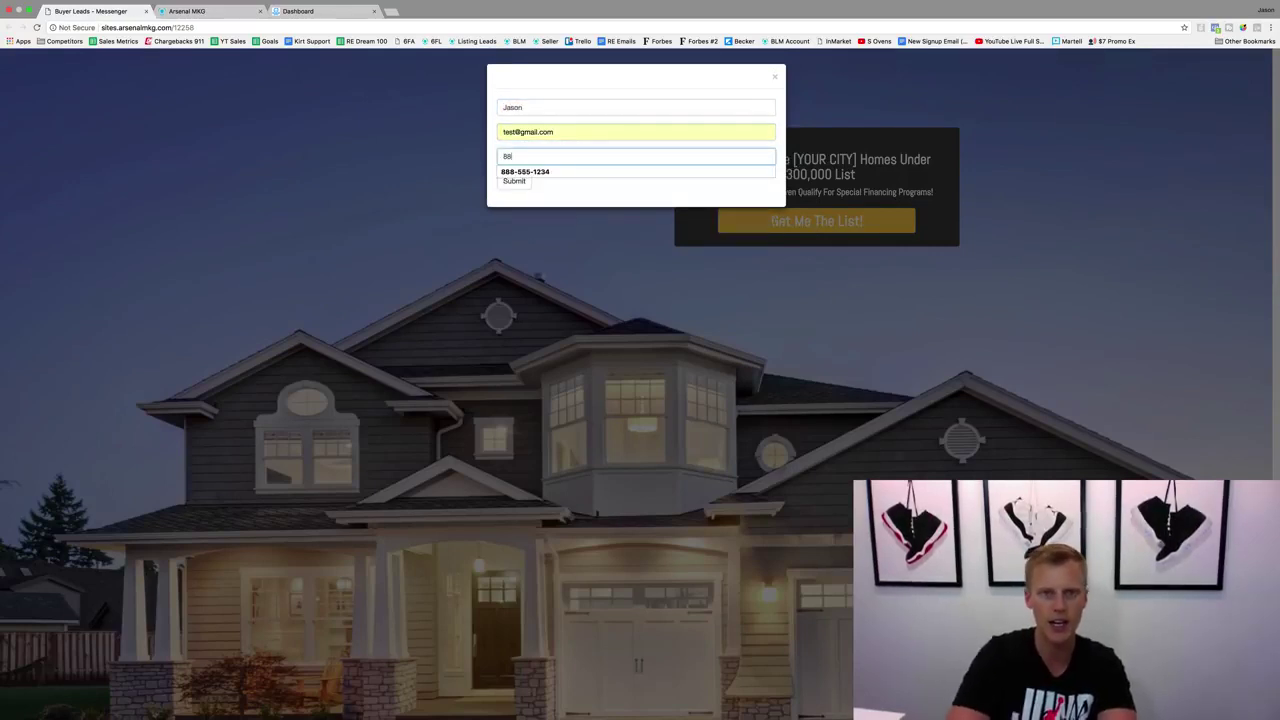
key("Down")
key("Return")
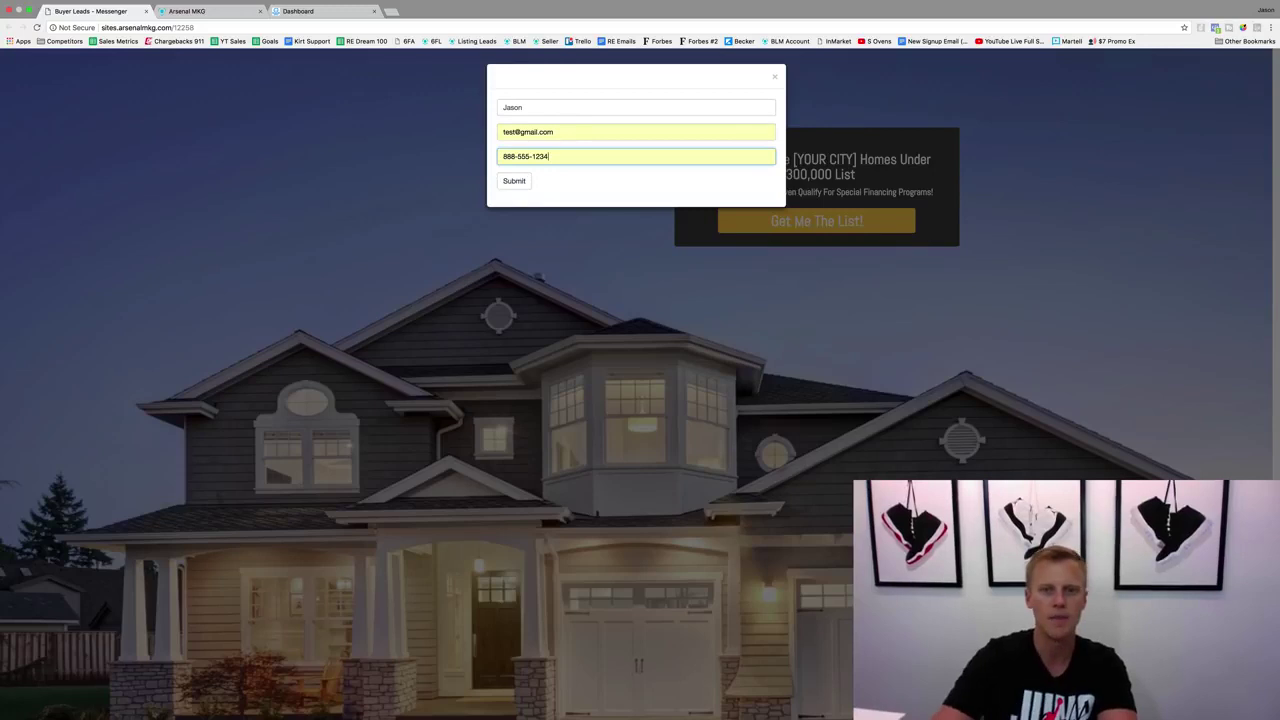
left_click(520, 182)
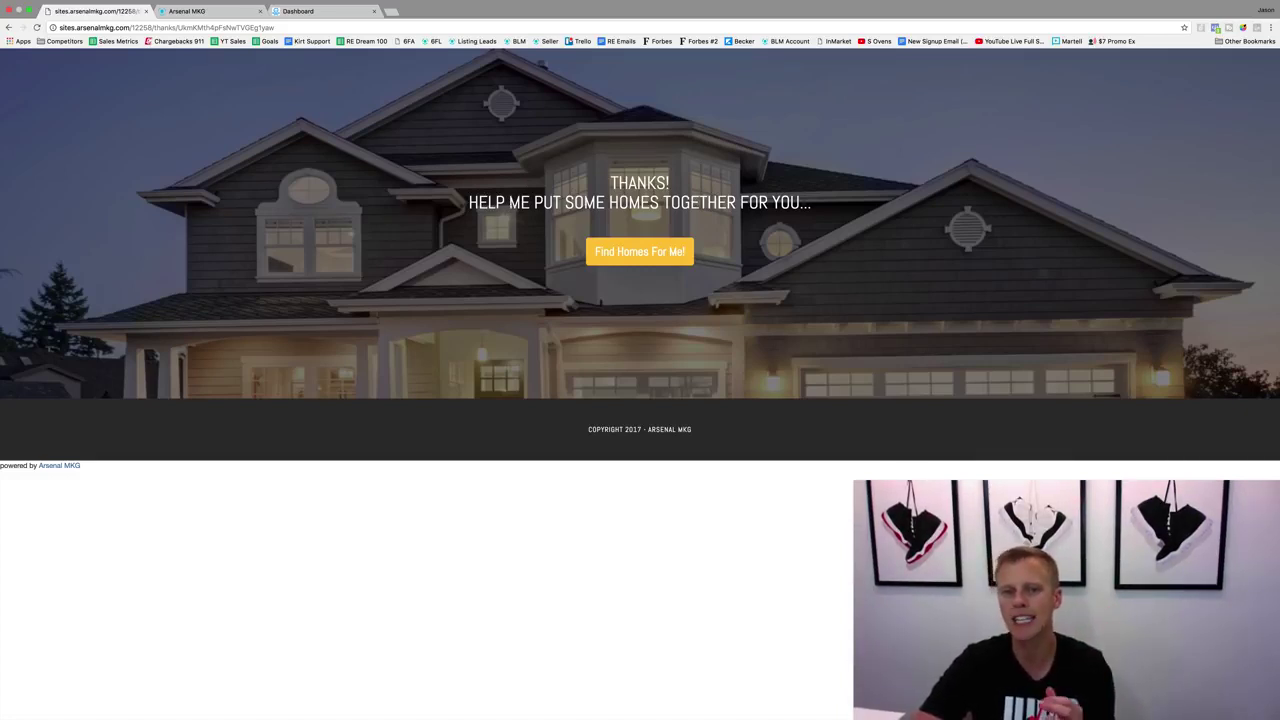
Step: Continue to the Messenger chat to find homes and answer its questions with 3-4 Bedrooms, Yes for first-time buyer, and 1 - 3 Months
left_click(643, 257)
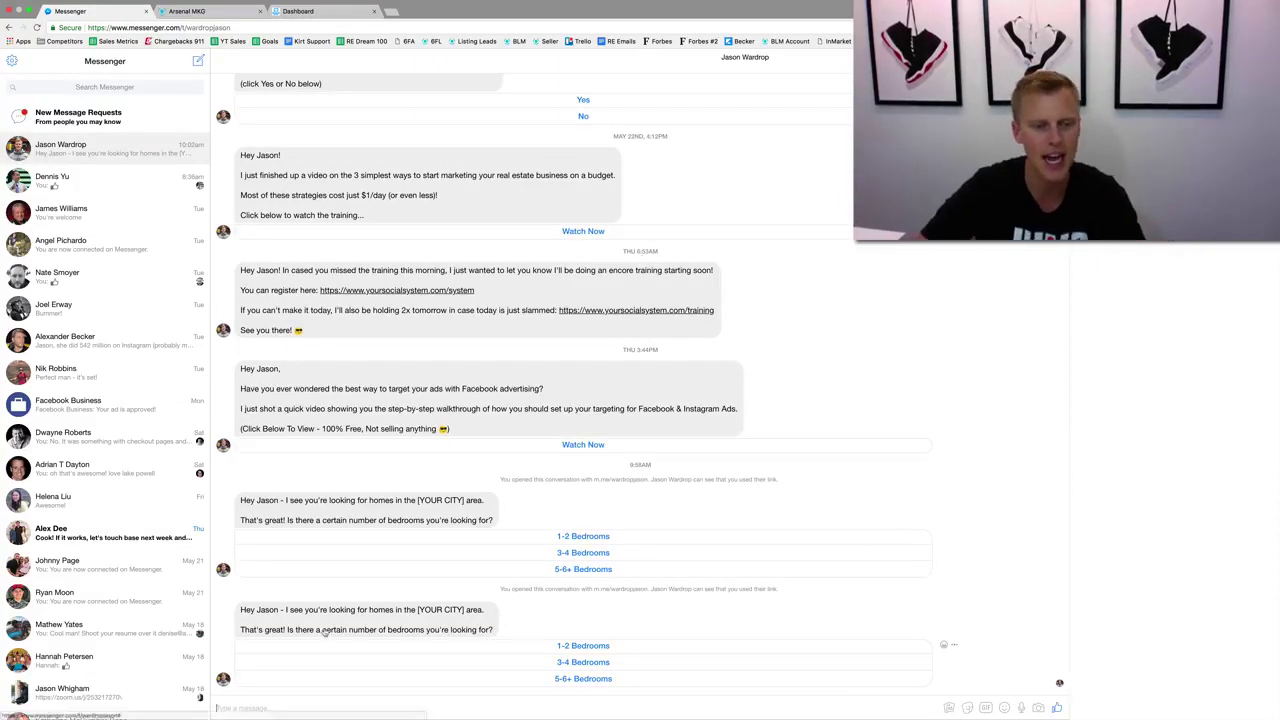
left_click_drag(280, 610, 258, 610)
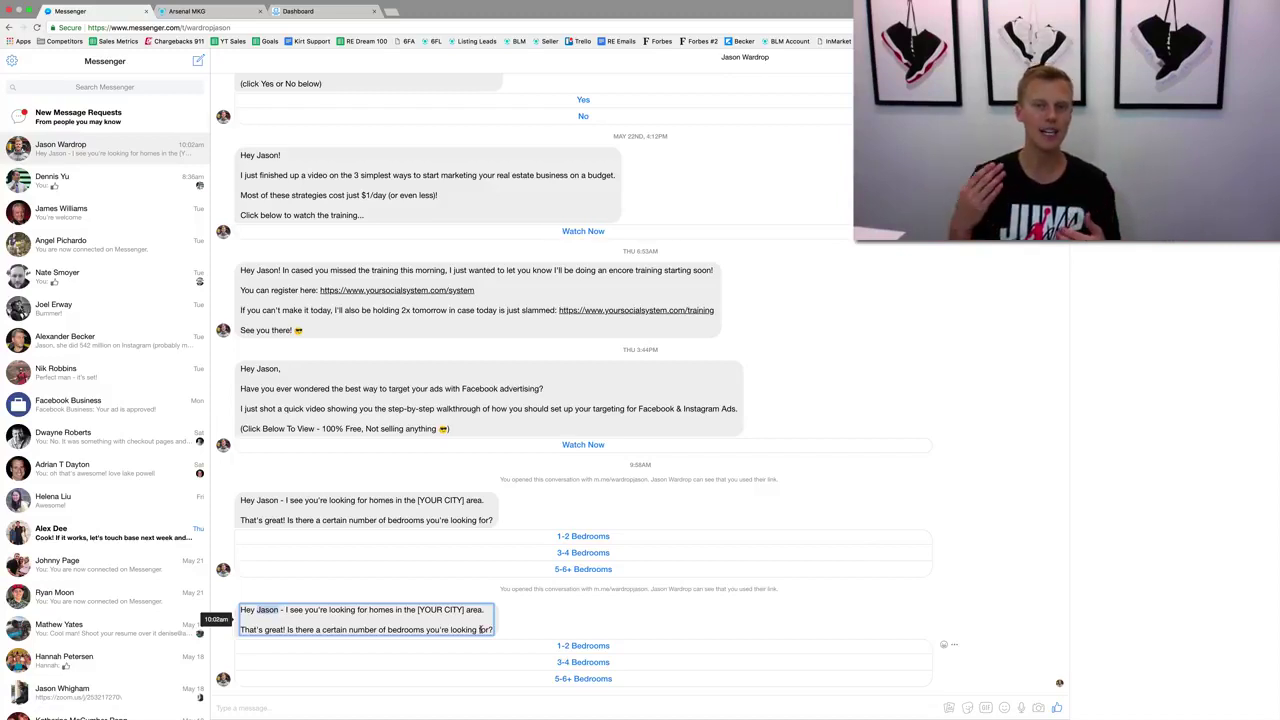
left_click(588, 662)
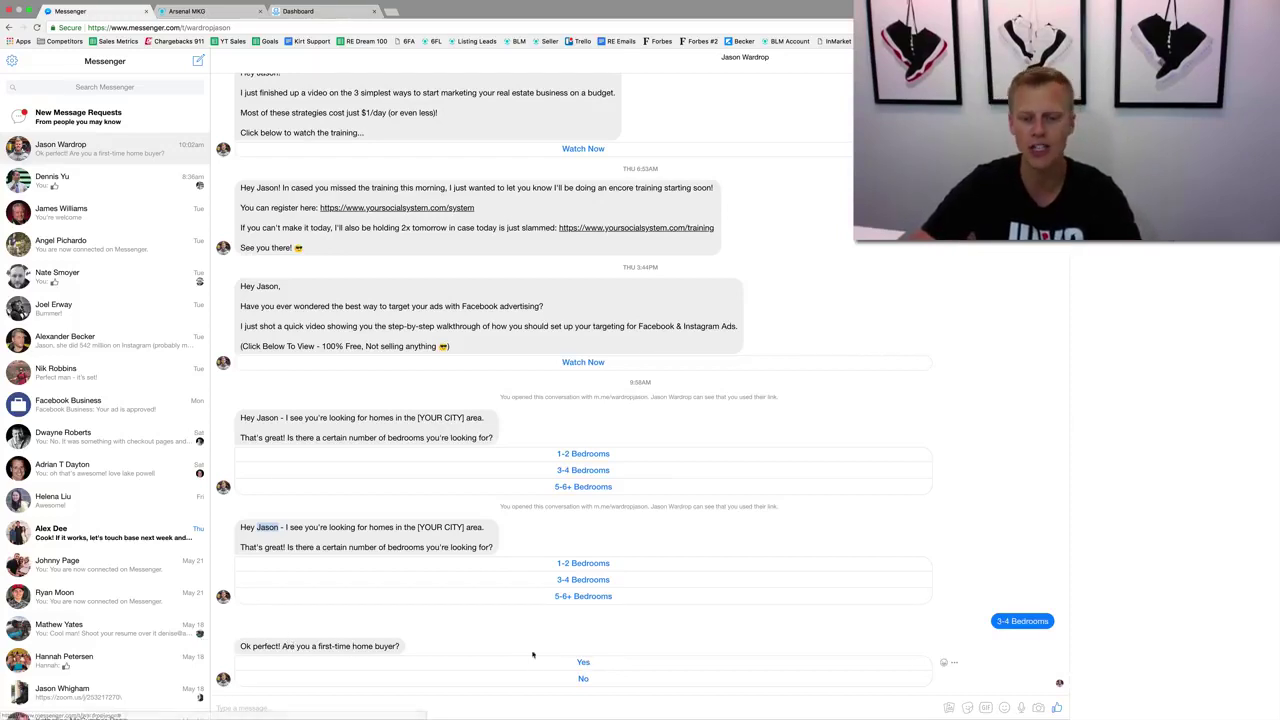
left_click(576, 665)
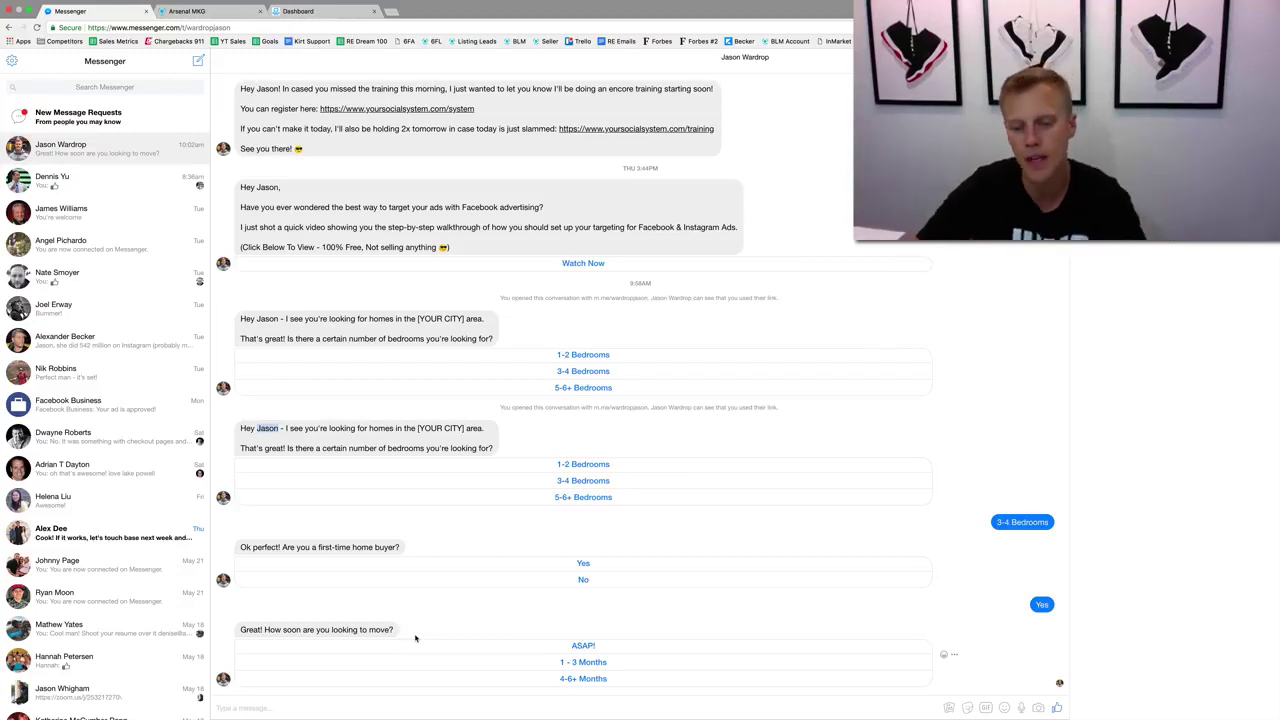
left_click(578, 664)
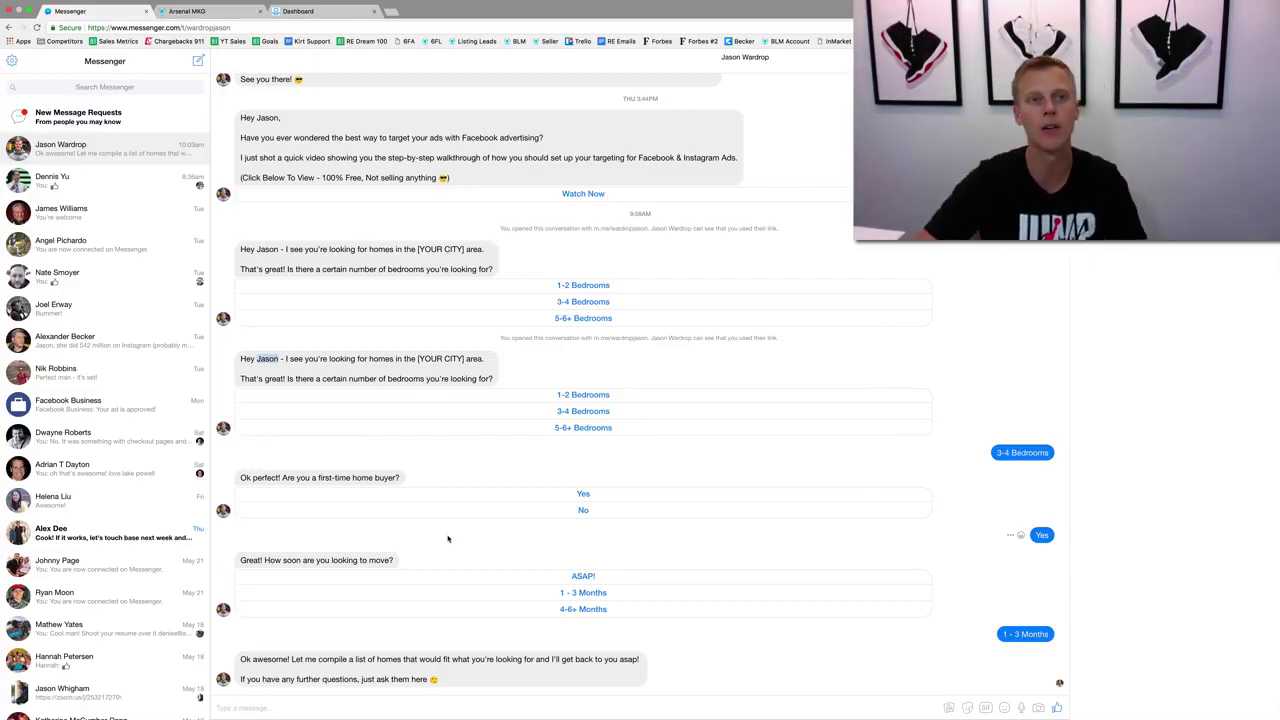
Step: Switch to Arsenal MKG and start creating another lead generation website
left_click(200, 11)
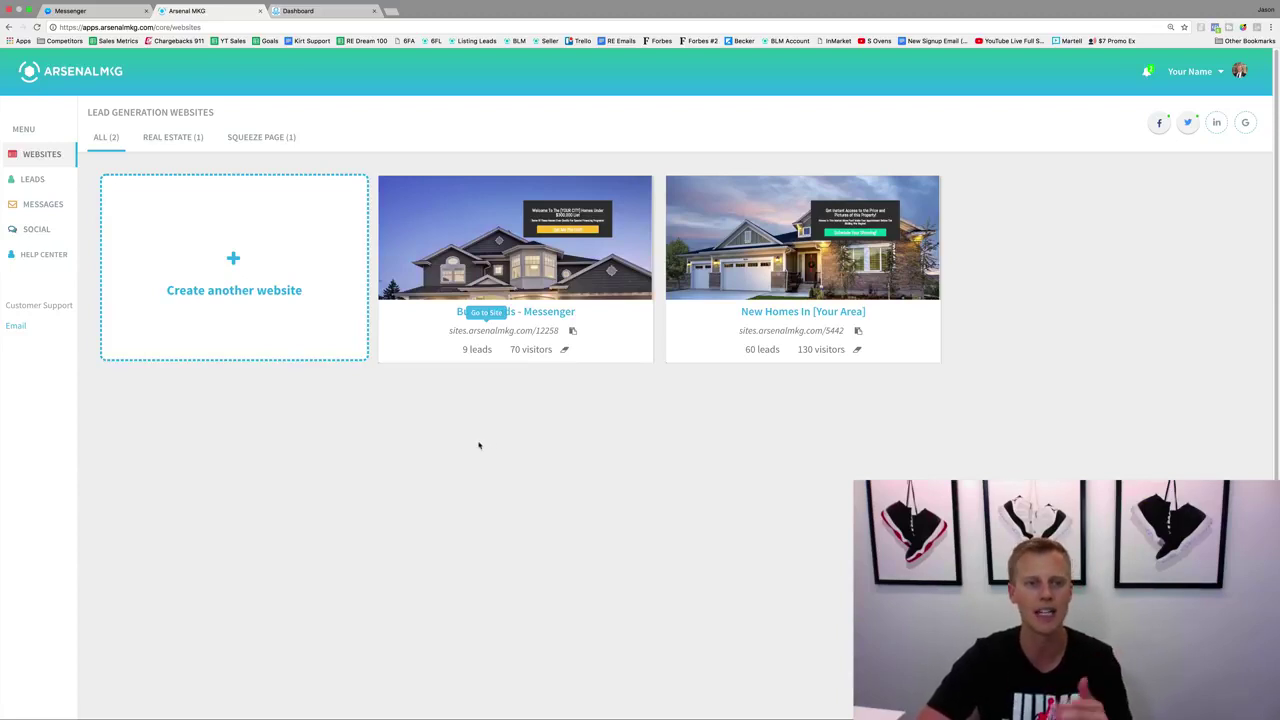
mouse_move(437, 335)
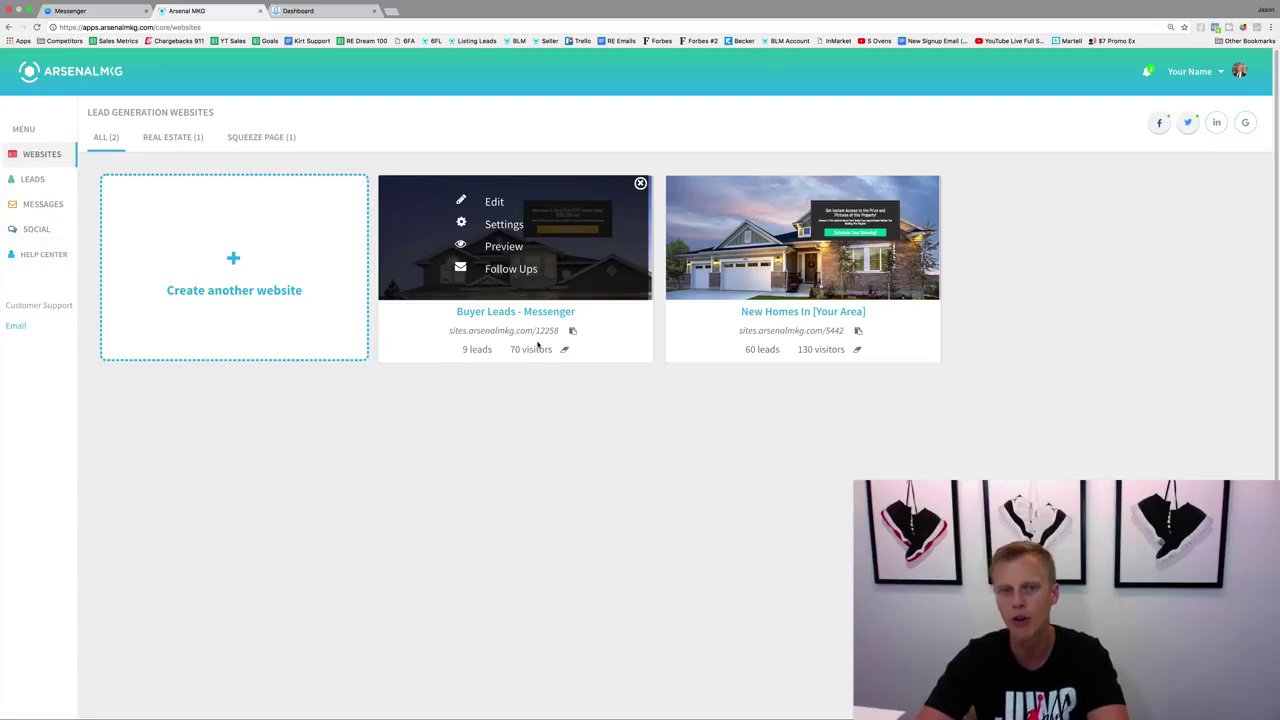
double_click(505, 312)
left_click(518, 378)
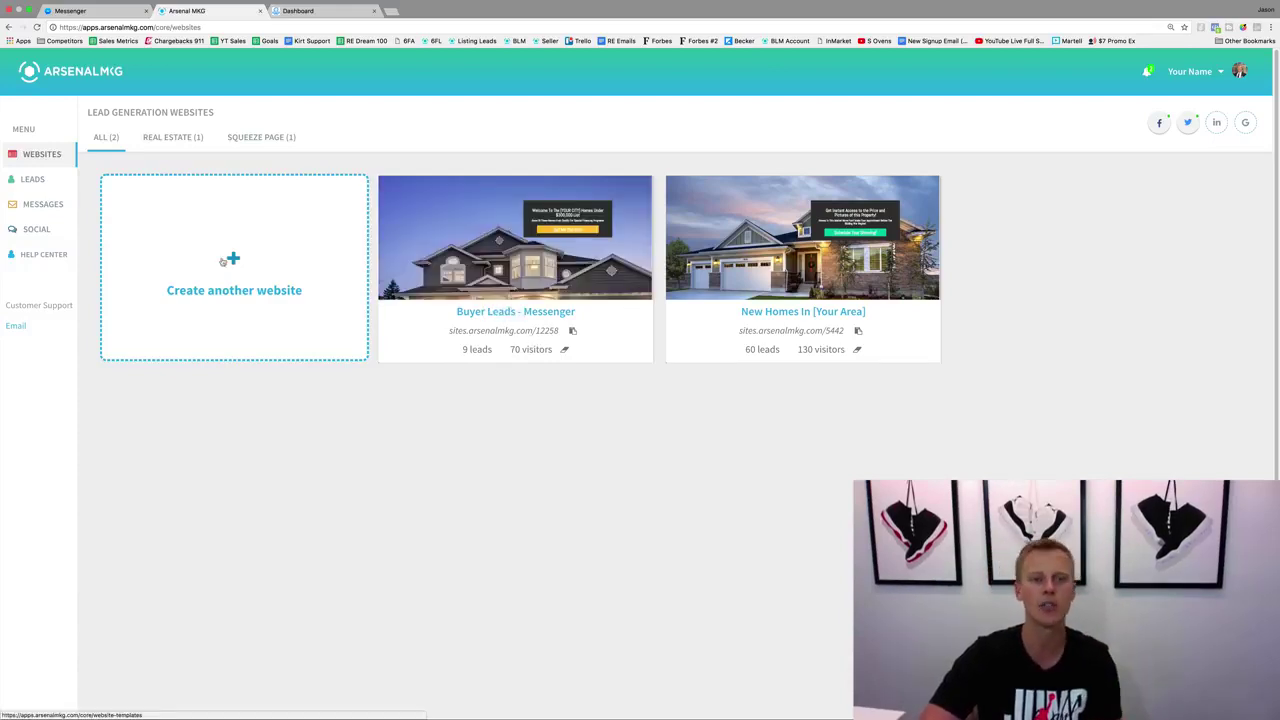
left_click(233, 261)
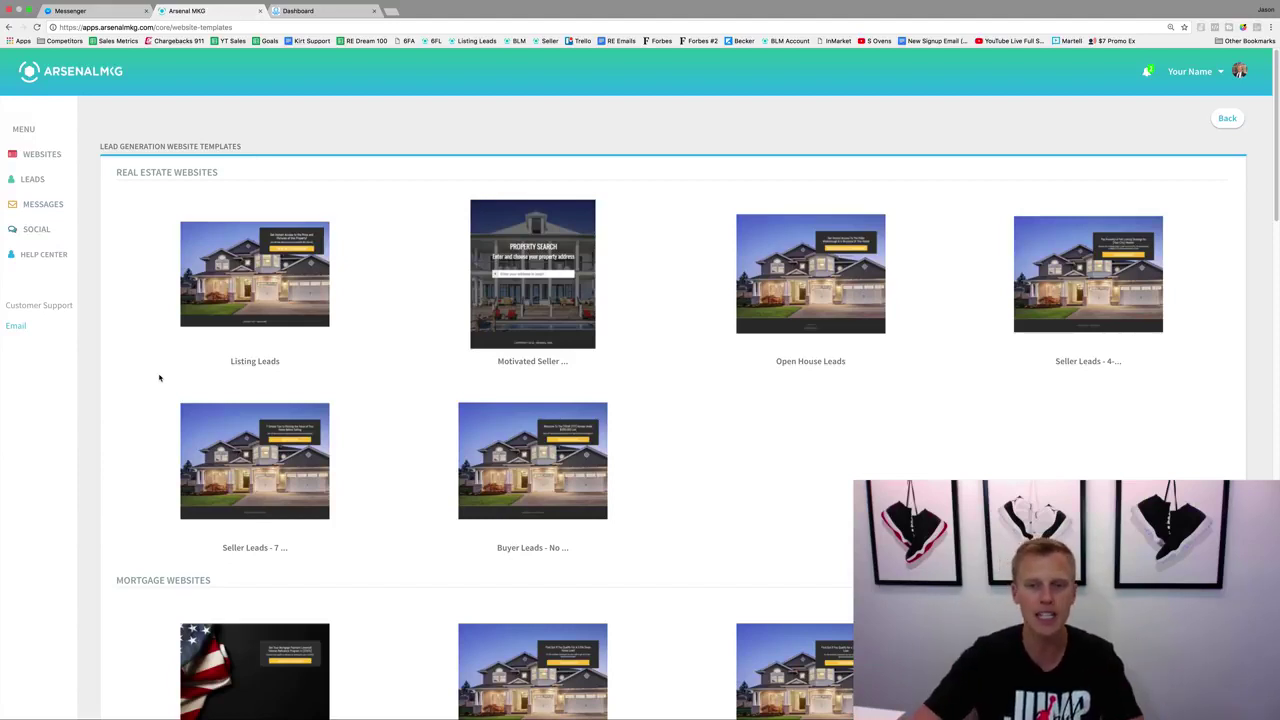
Step: Look through the website template categories and choose the Listing Leads real estate template
mouse_move(228, 260)
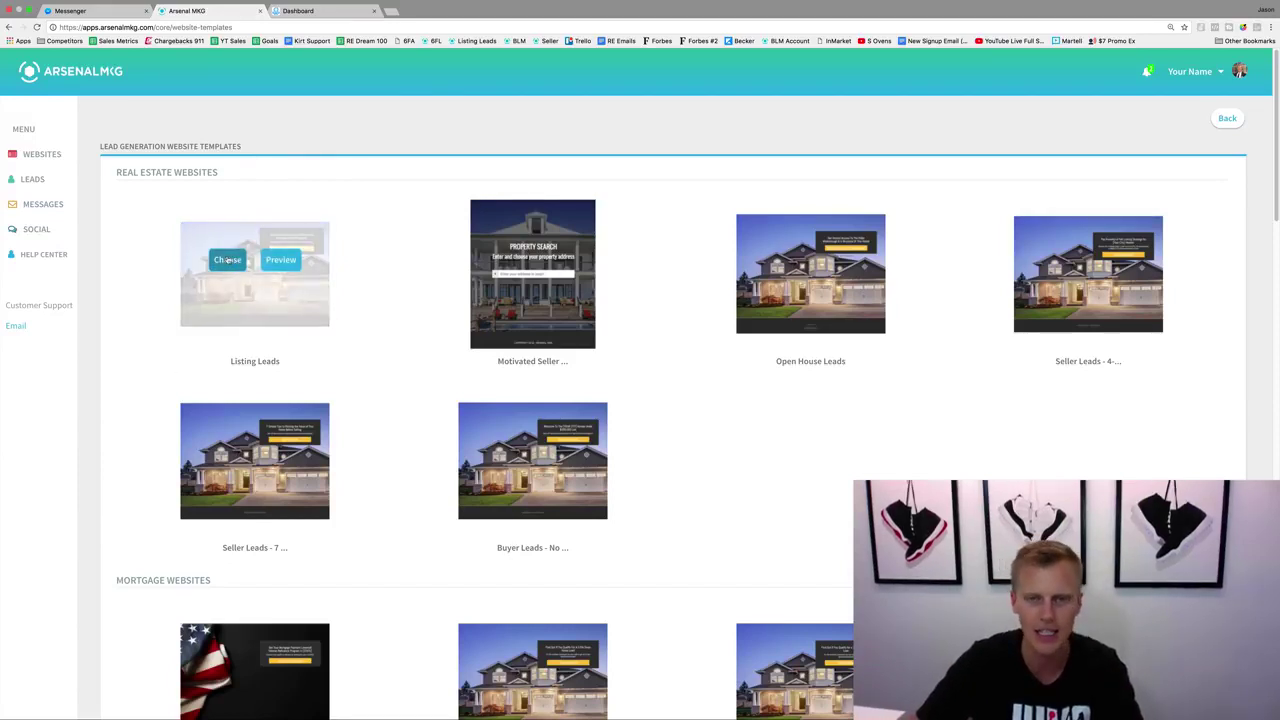
mouse_move(1113, 324)
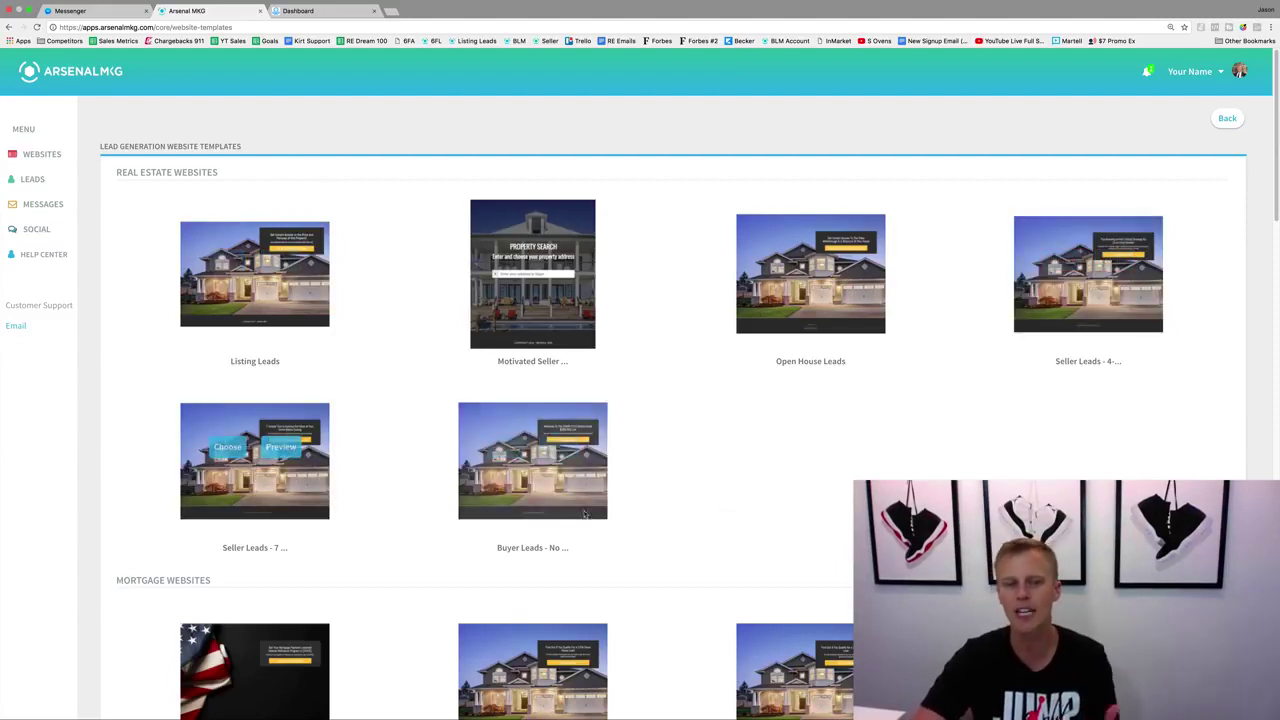
mouse_move(555, 434)
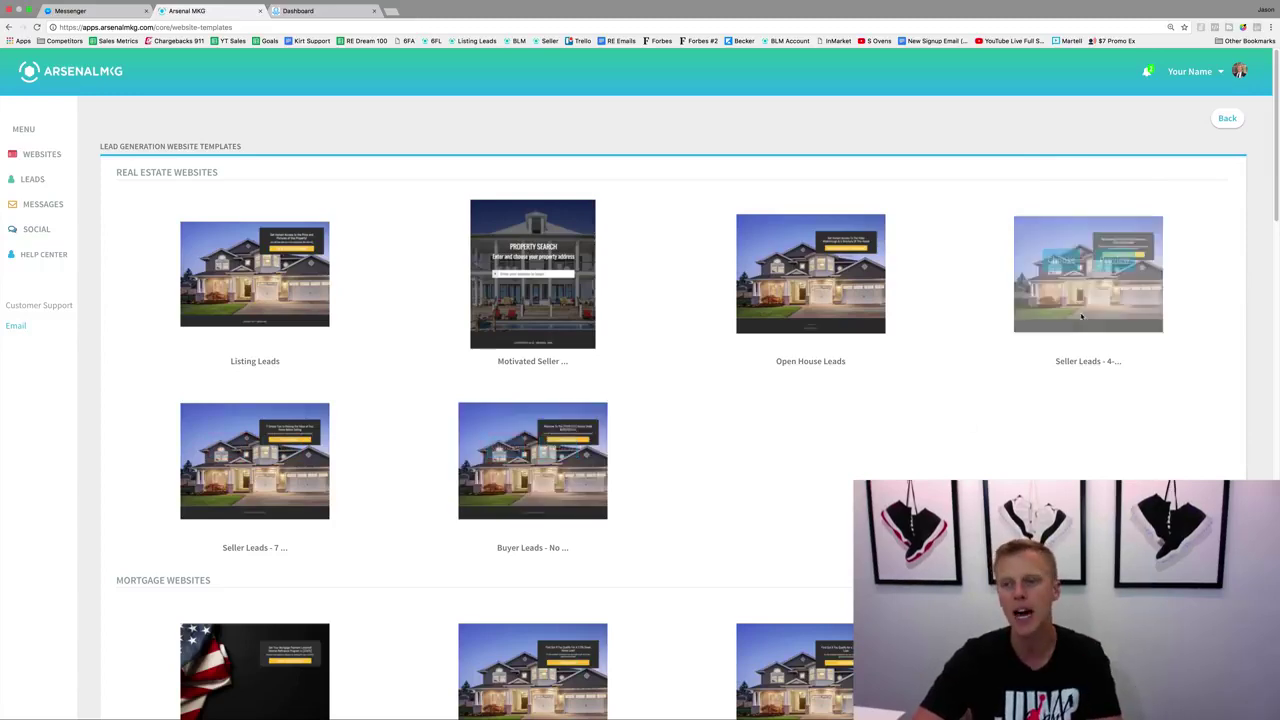
scroll(383, 514, "down", 10)
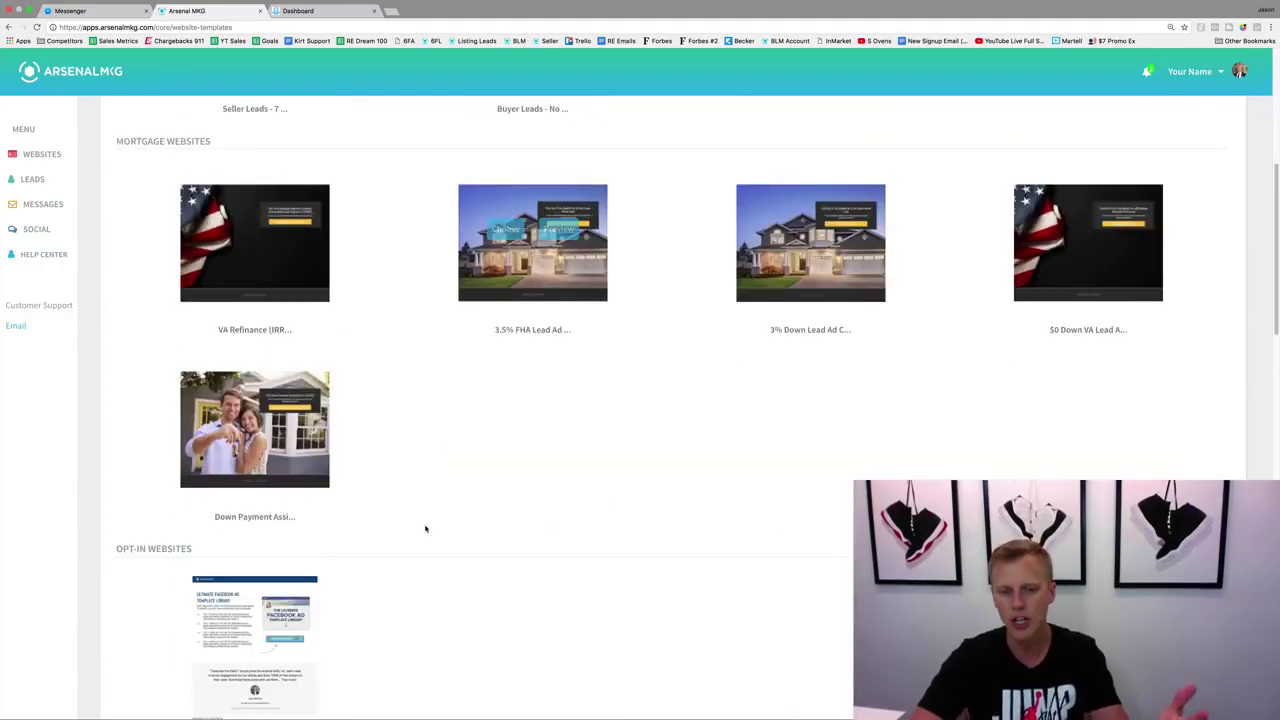
scroll(423, 530, "down", 12)
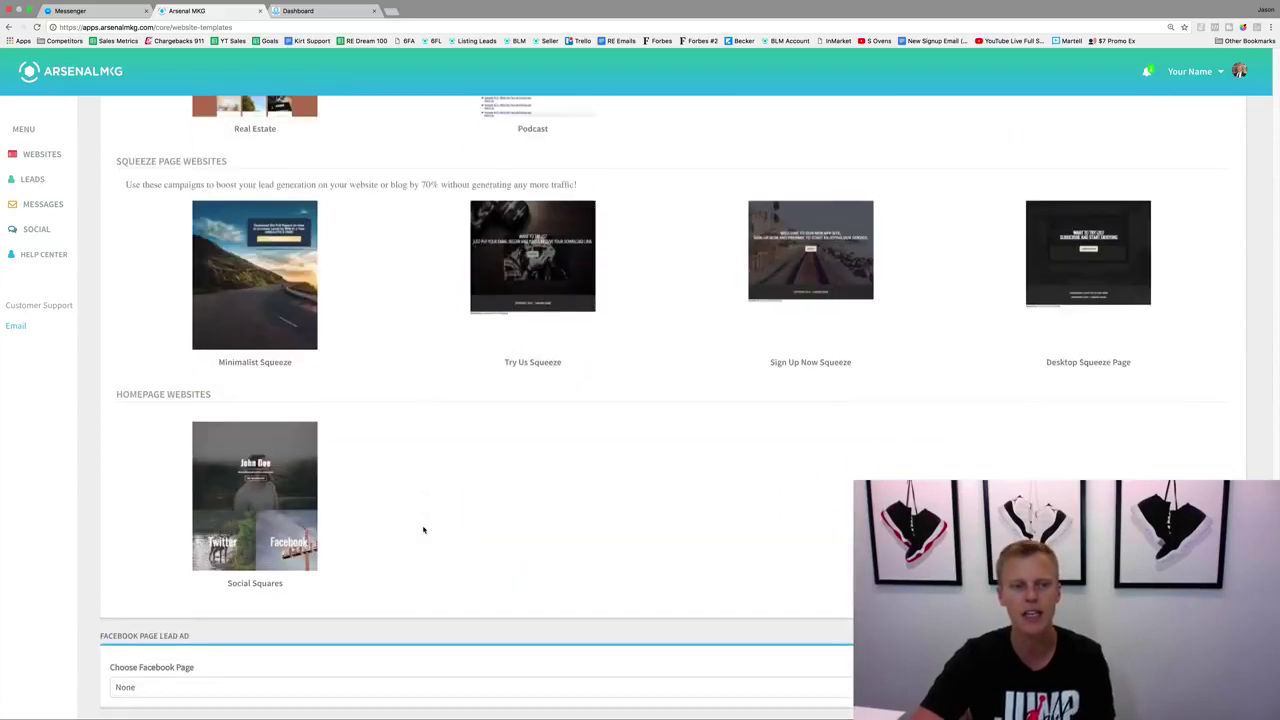
scroll(423, 530, "up", 9)
scroll(423, 528, "up", 15)
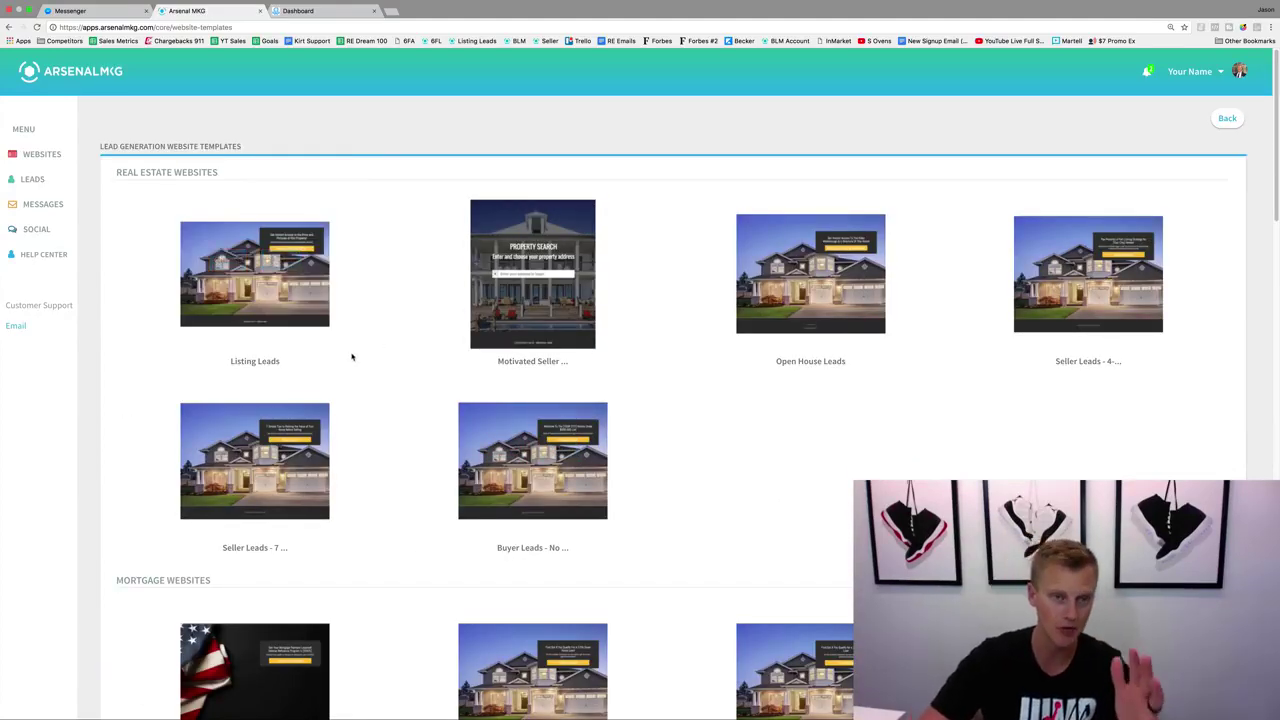
mouse_move(276, 290)
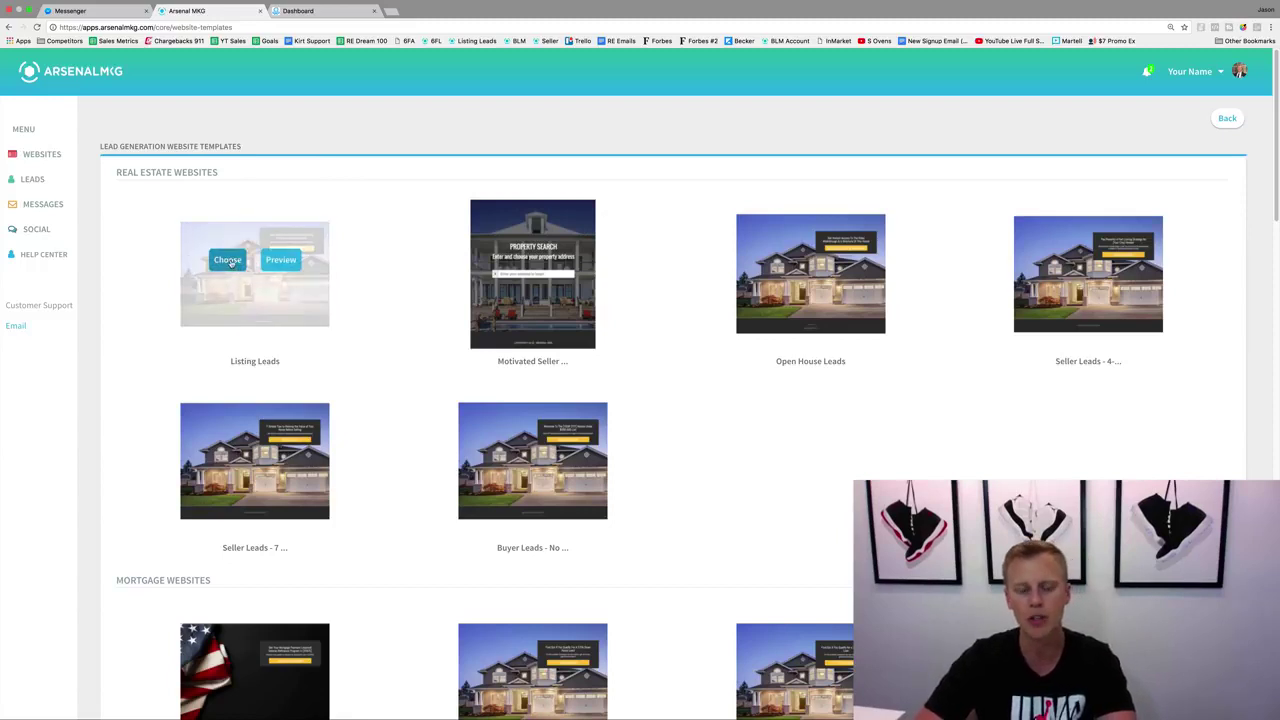
left_click(228, 260)
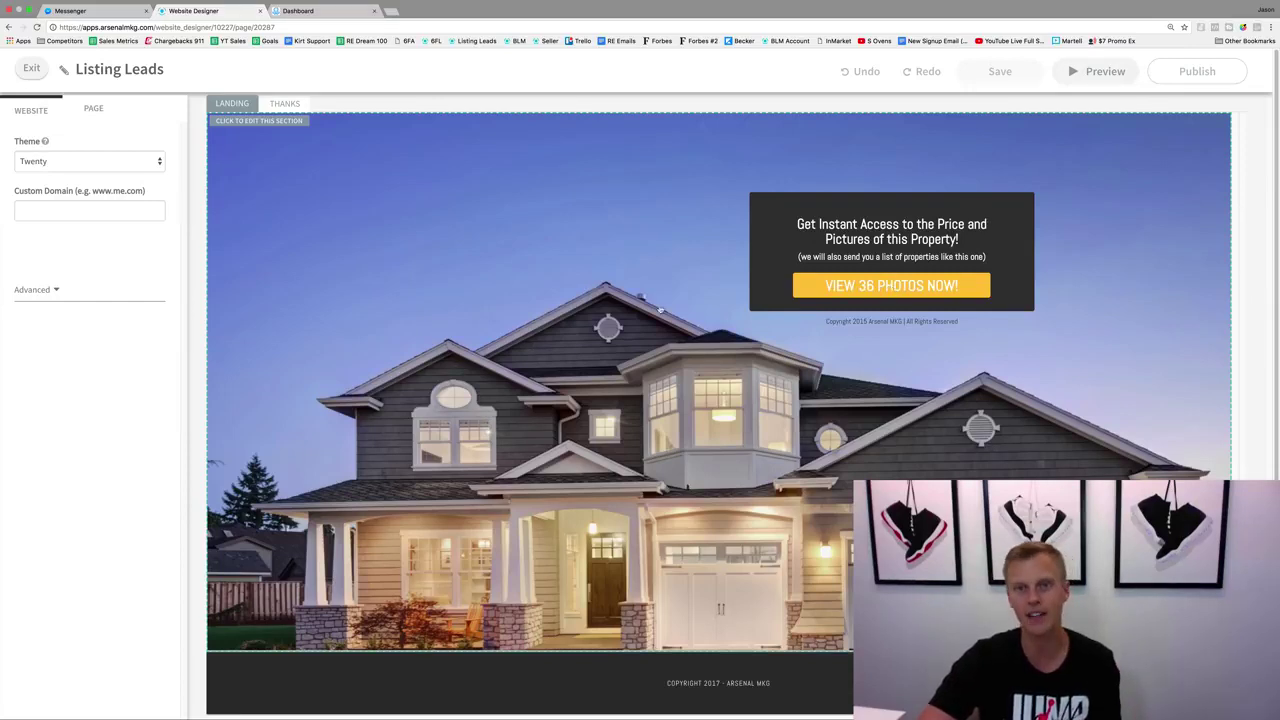
Step: Replace the landing section's background image with the uploaded photo of the brick house with a green lawn and garages, uncropped
left_click(252, 159)
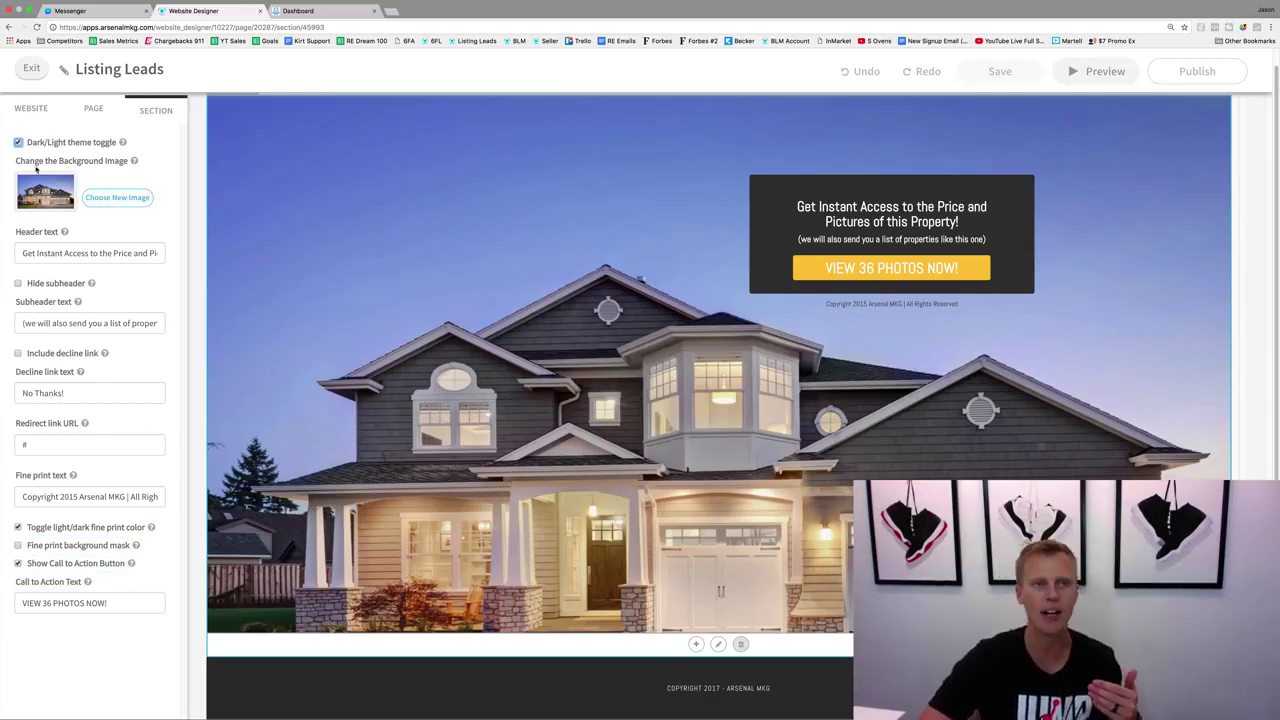
left_click(112, 198)
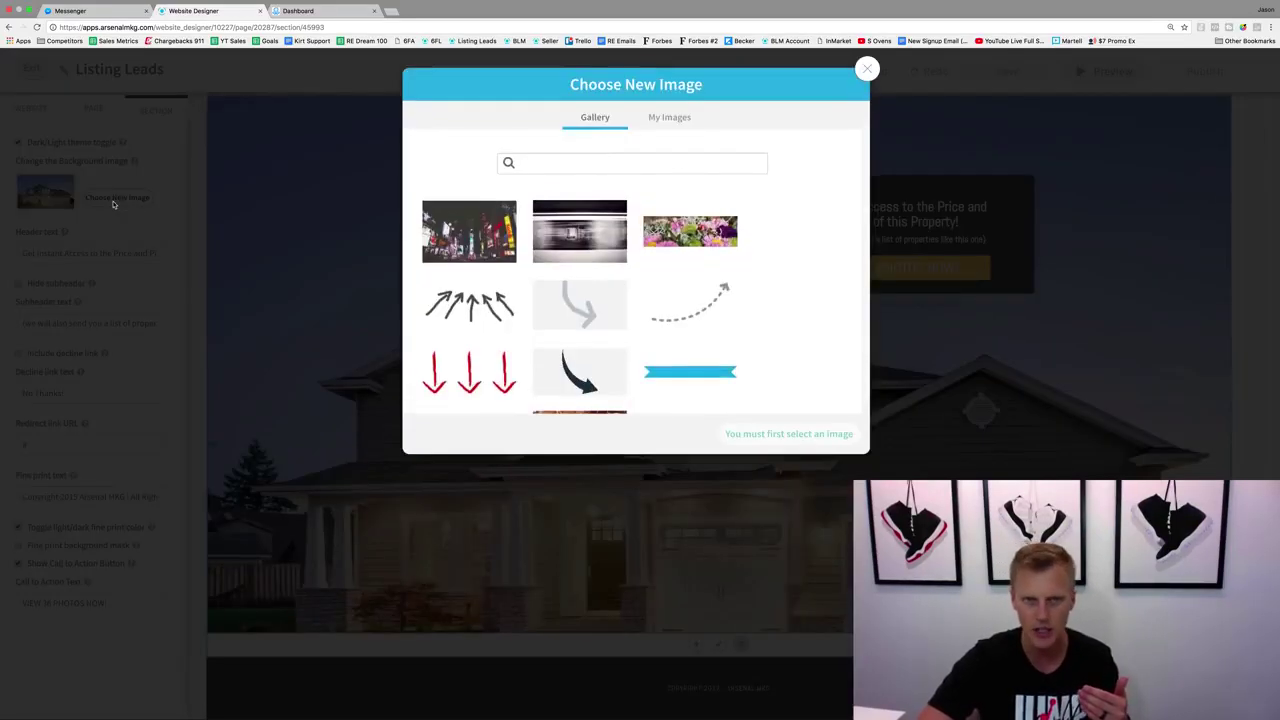
scroll(621, 313, "down", 15)
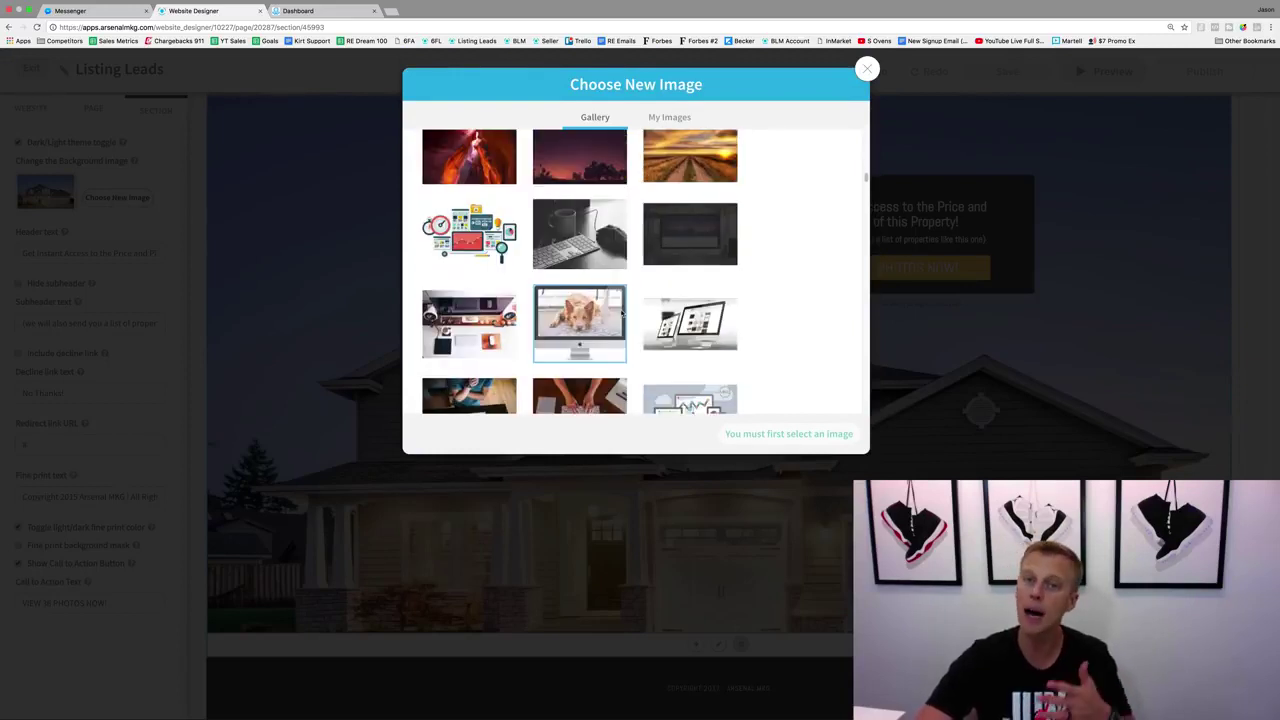
left_click(680, 117)
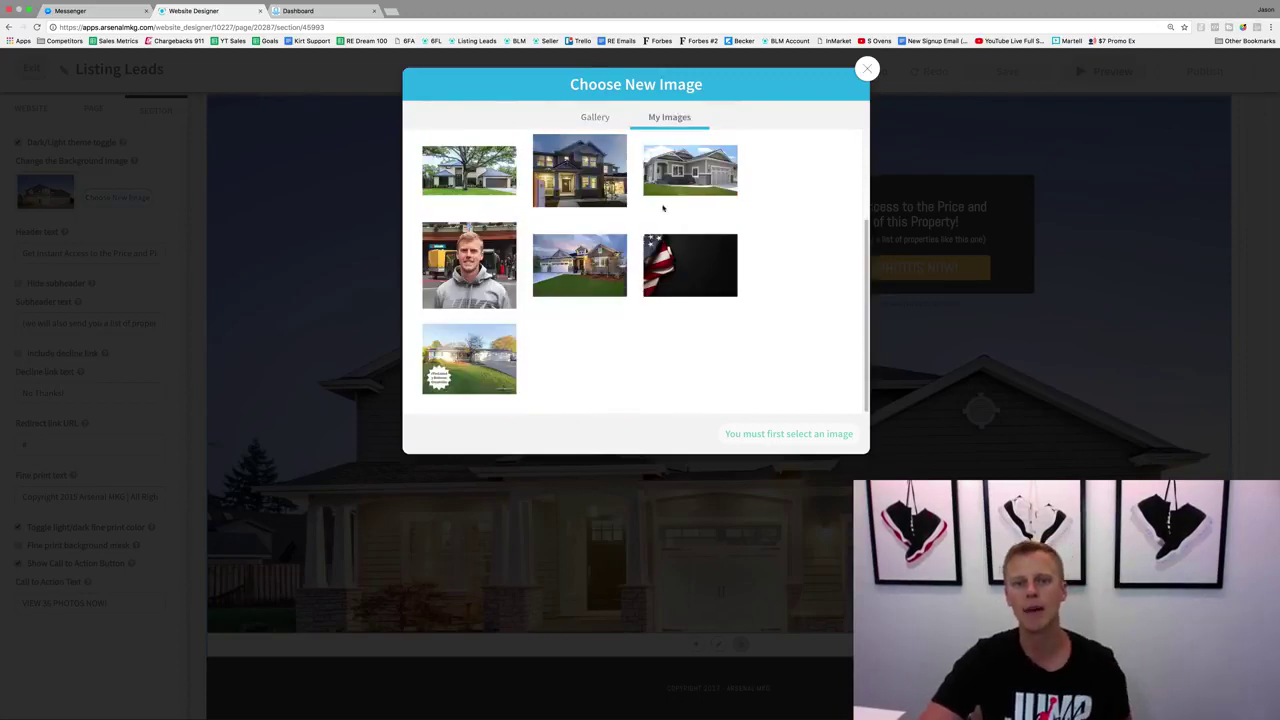
scroll(662, 208, "up", 3)
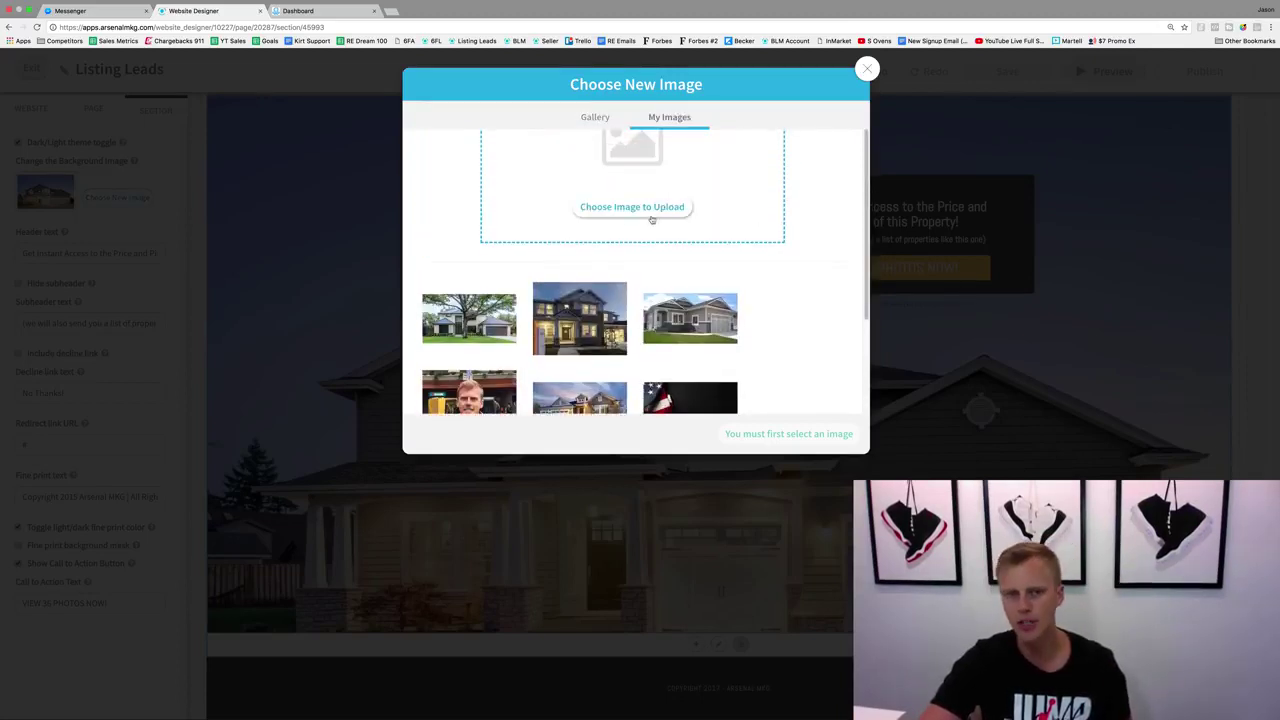
scroll(651, 219, "down", 3)
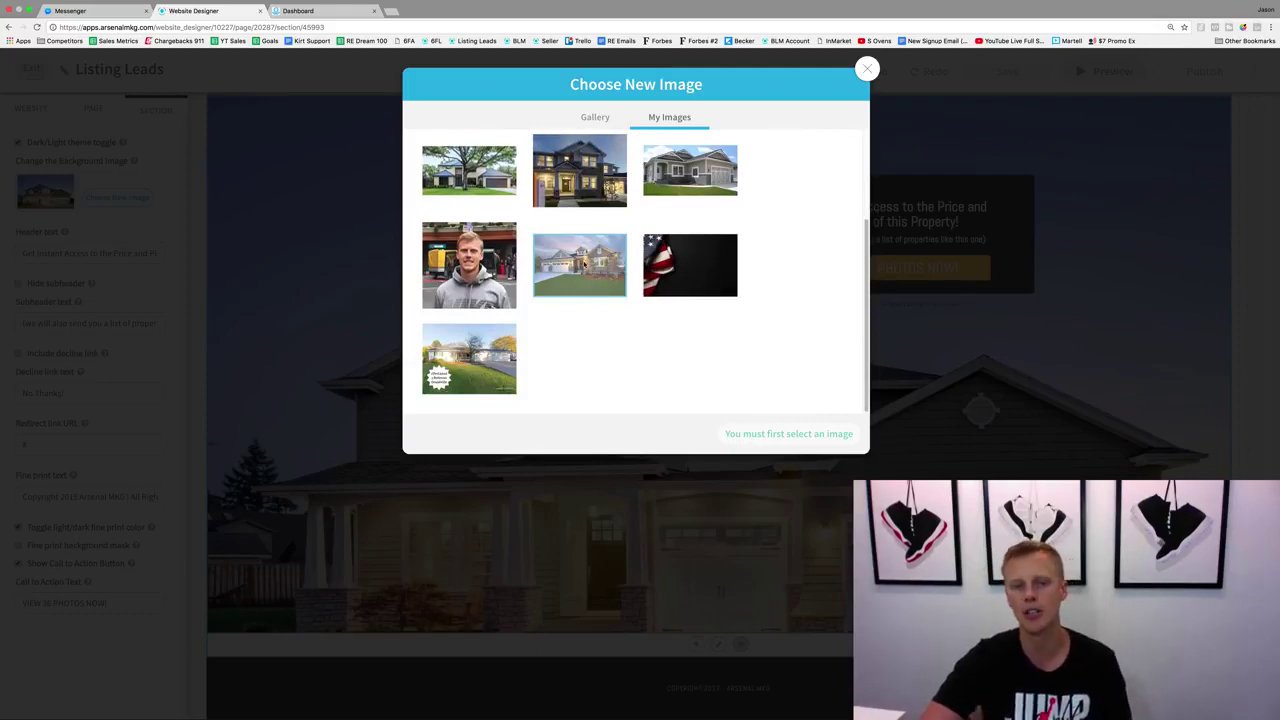
left_click(584, 265)
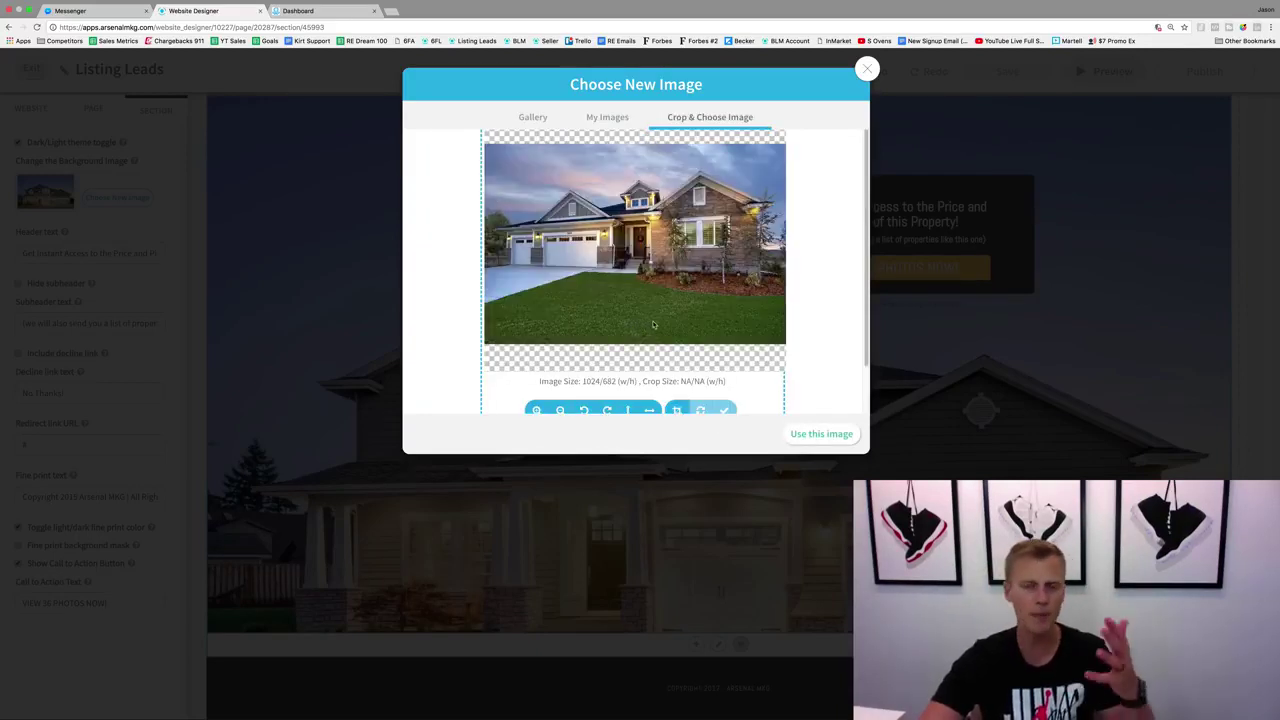
left_click(821, 435)
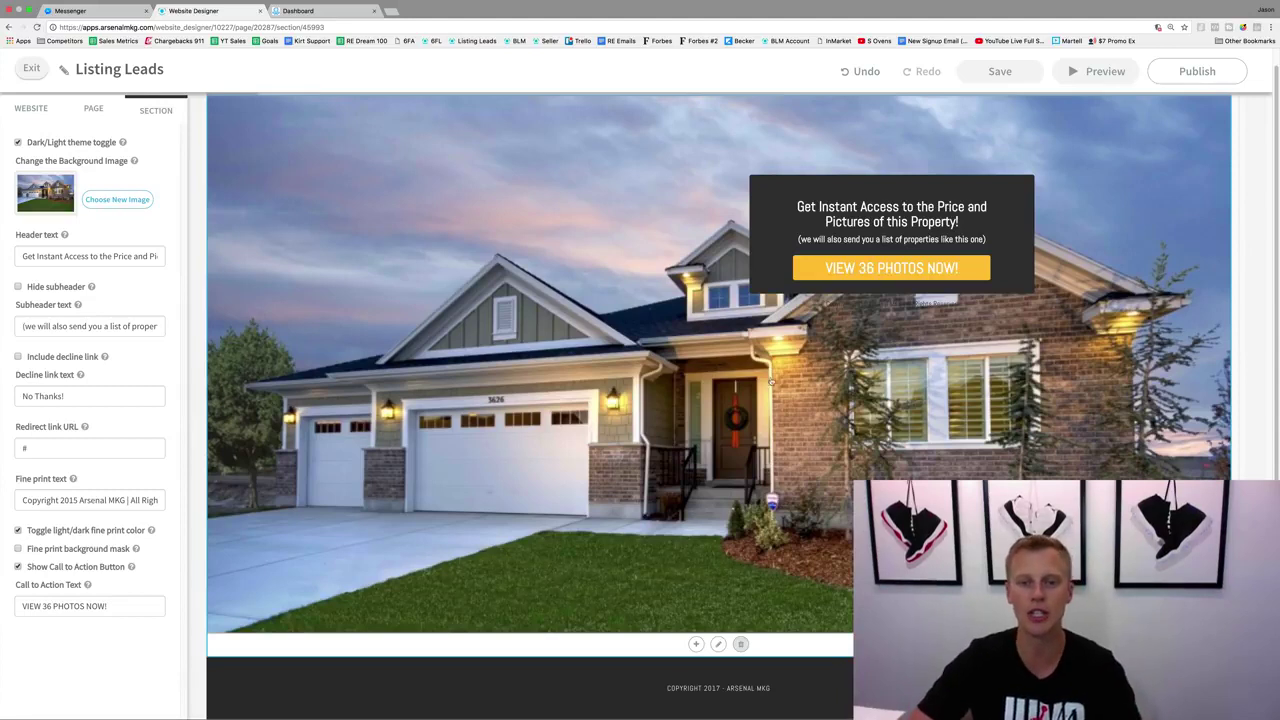
Step: Change the landing section's call to action text to "VIEW 18 PHOTOS NOW!"
scroll(780, 365, "up", 1)
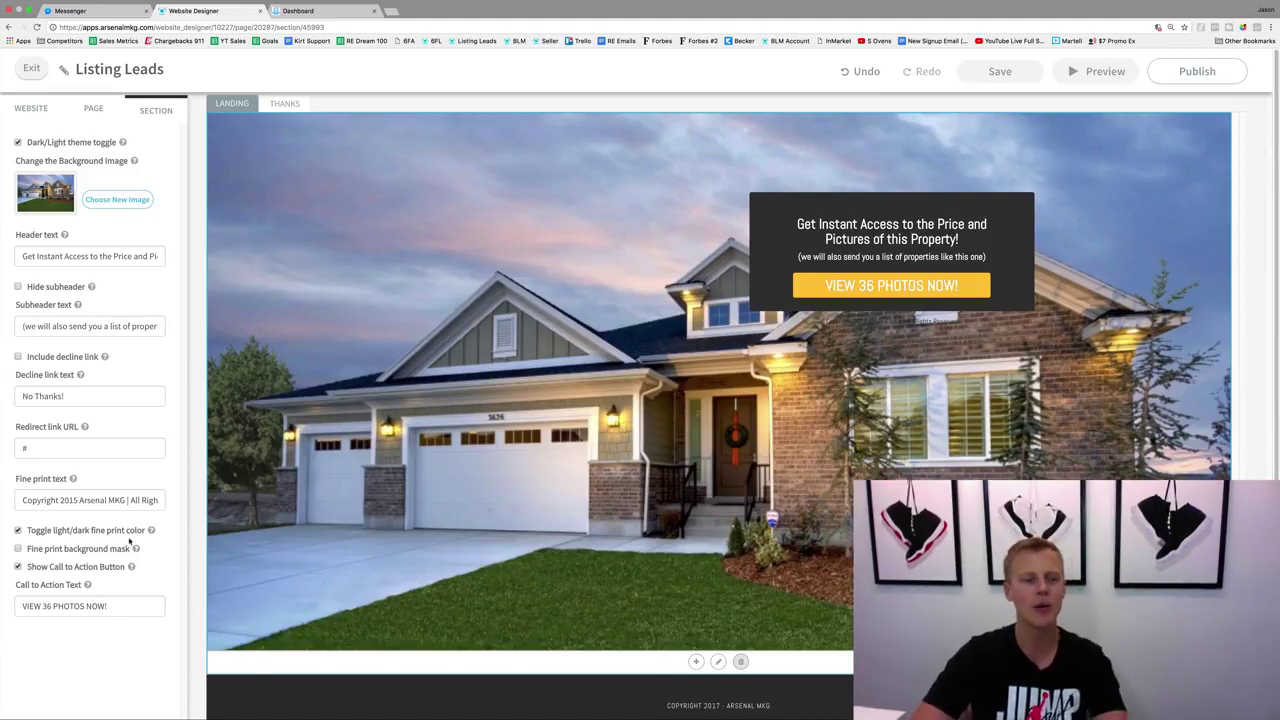
double_click(46, 606)
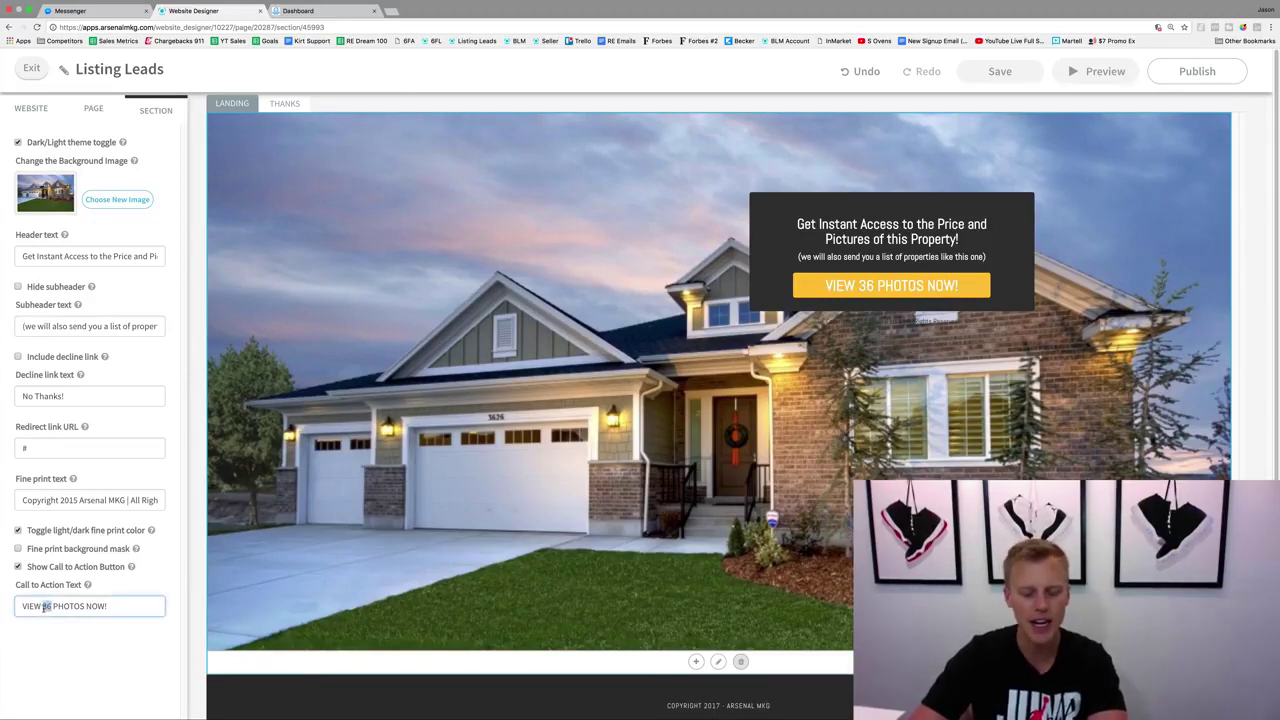
key("BackSpace")
key("BackSpace")
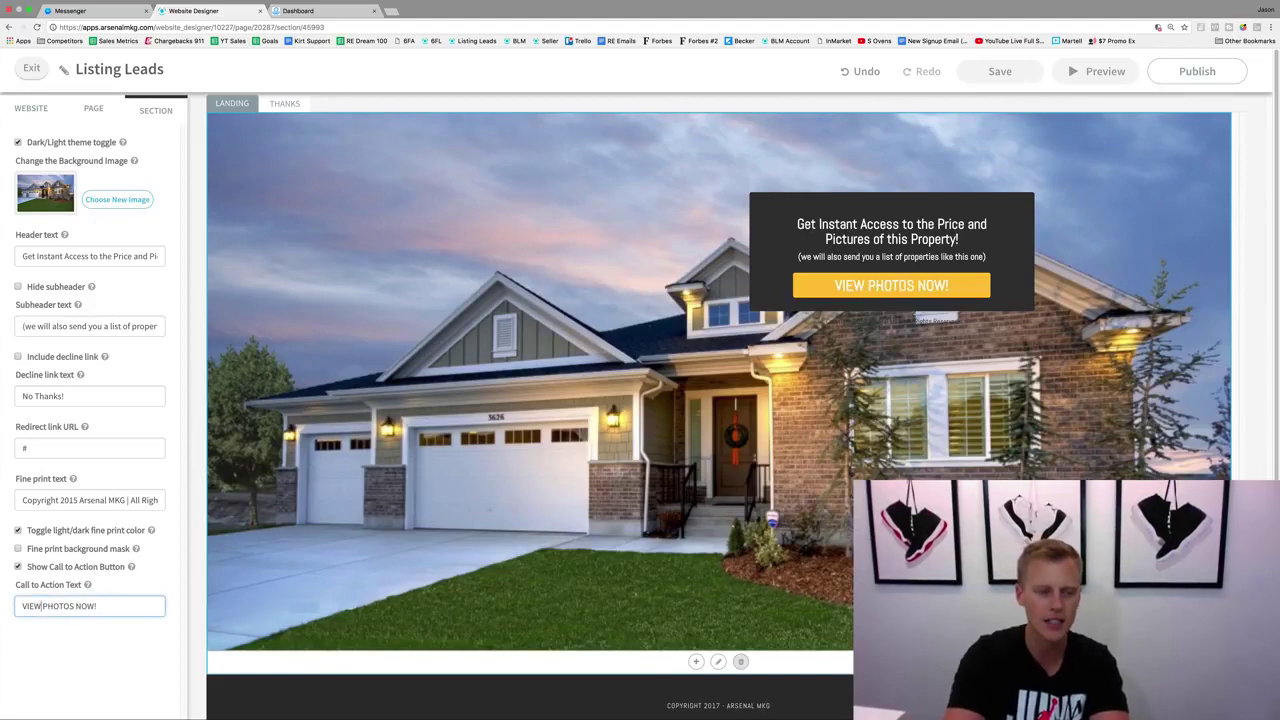
type("27")
key("BackSpace")
key("BackSpace")
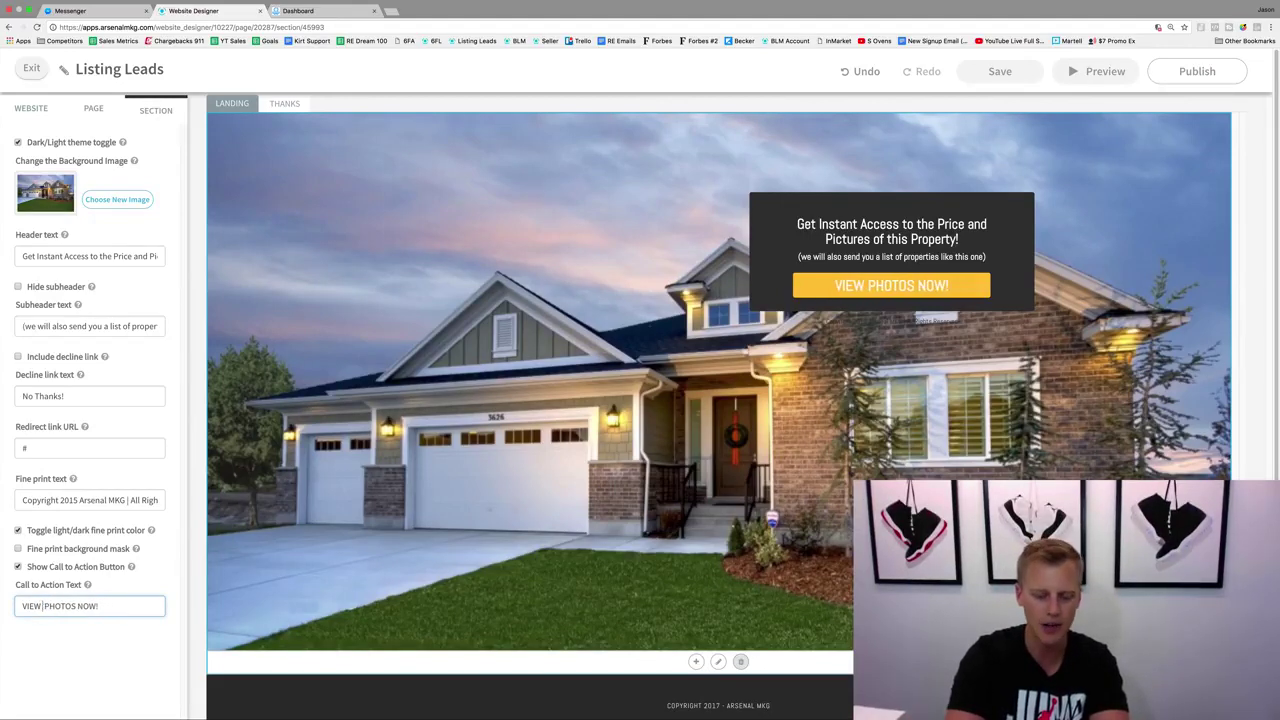
type("1")
type("18")
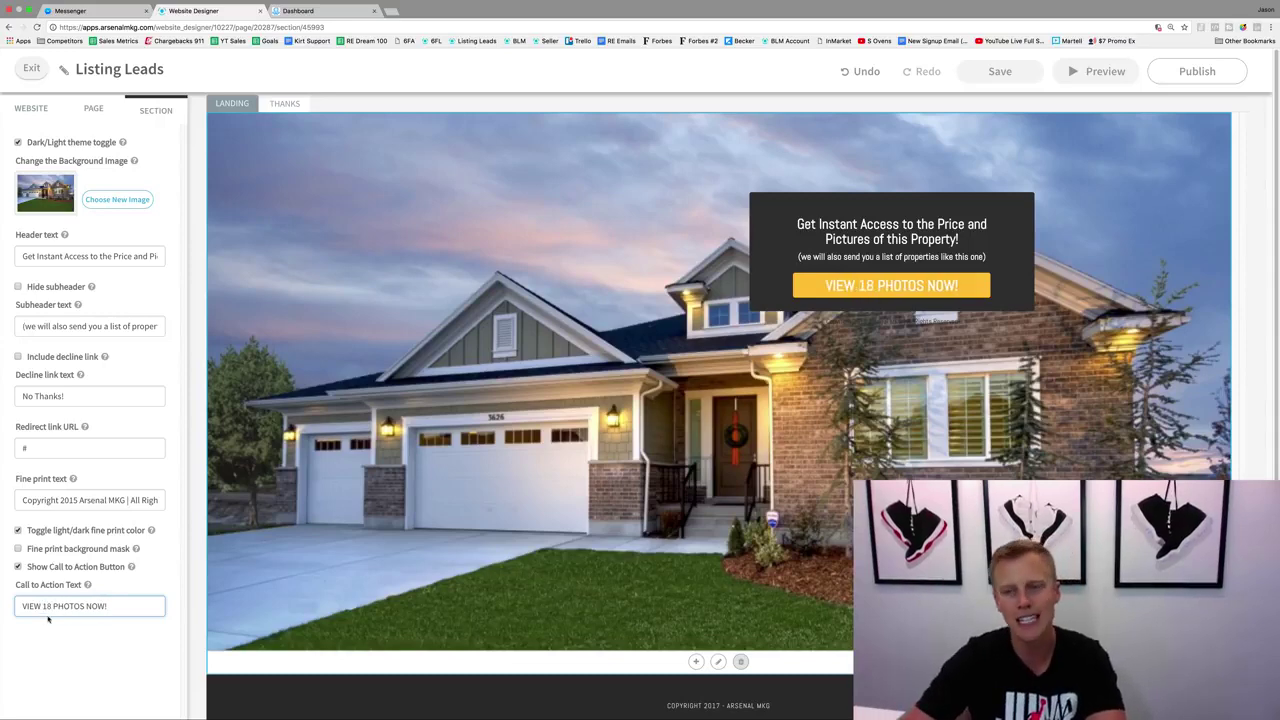
Step: Save the Listing Leads website and review its landing and thanks pages
left_click(1000, 72)
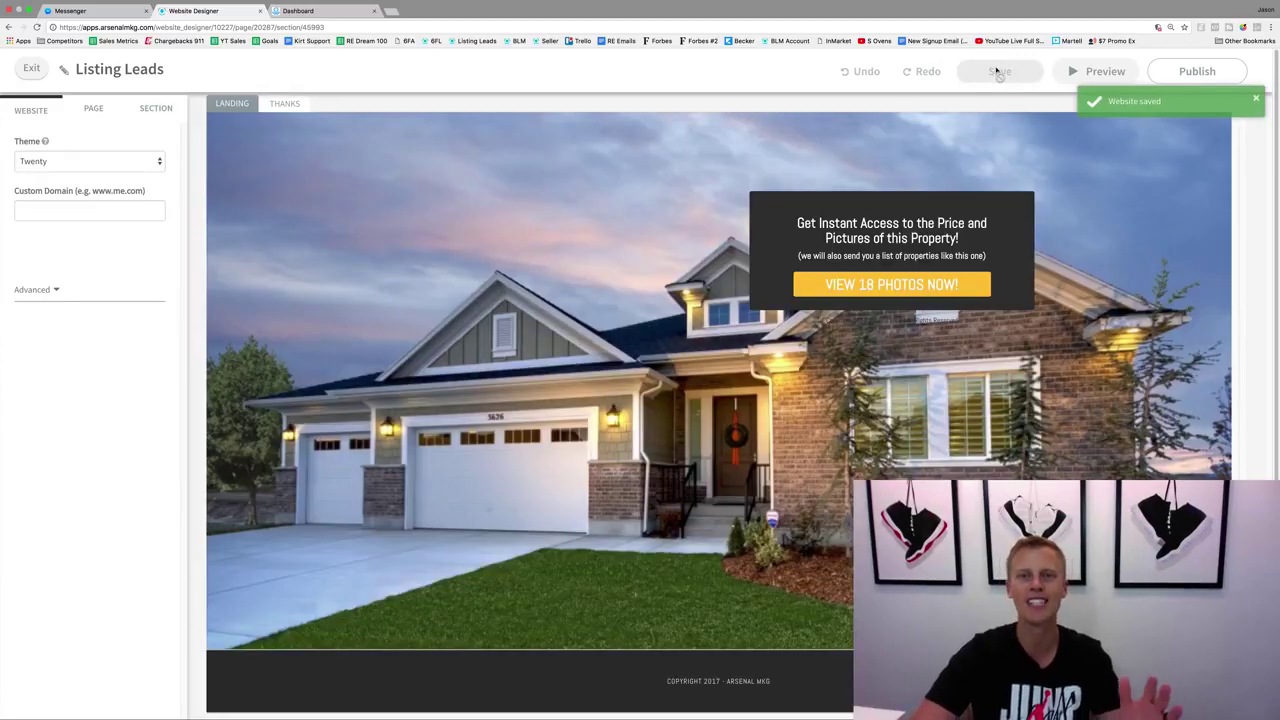
mouse_move(607, 257)
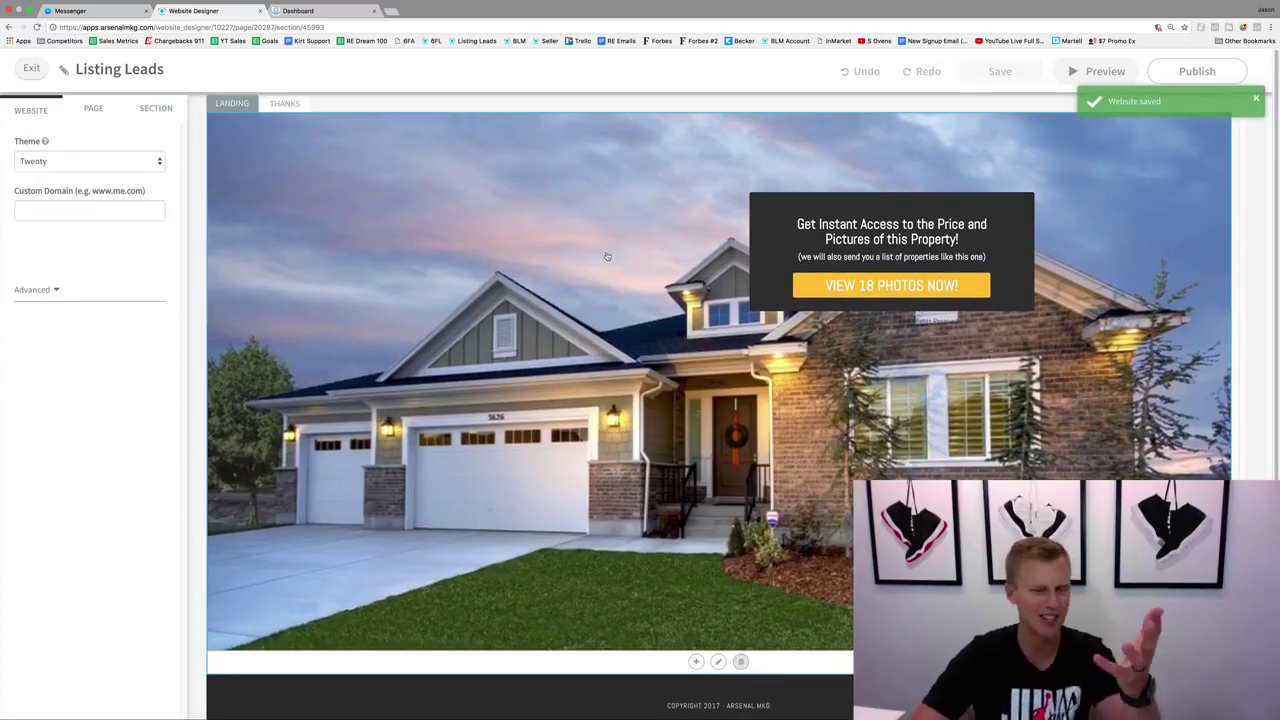
left_click(287, 105)
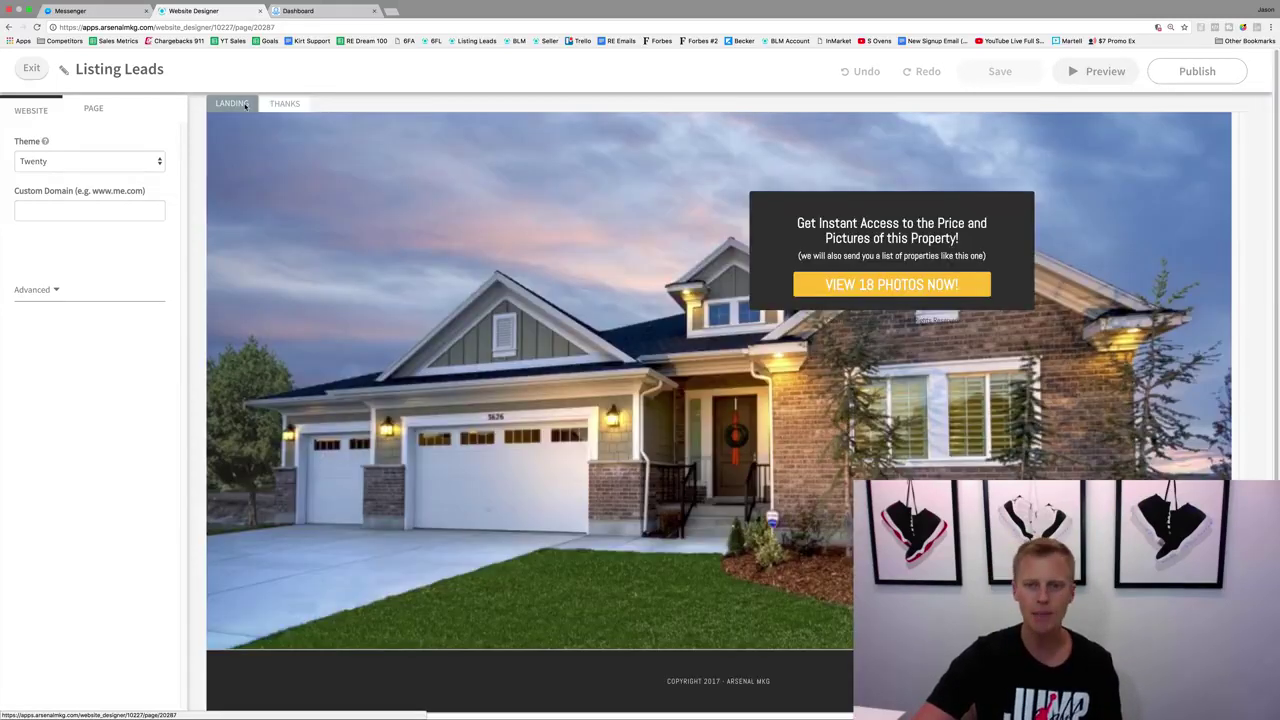
left_click(245, 105)
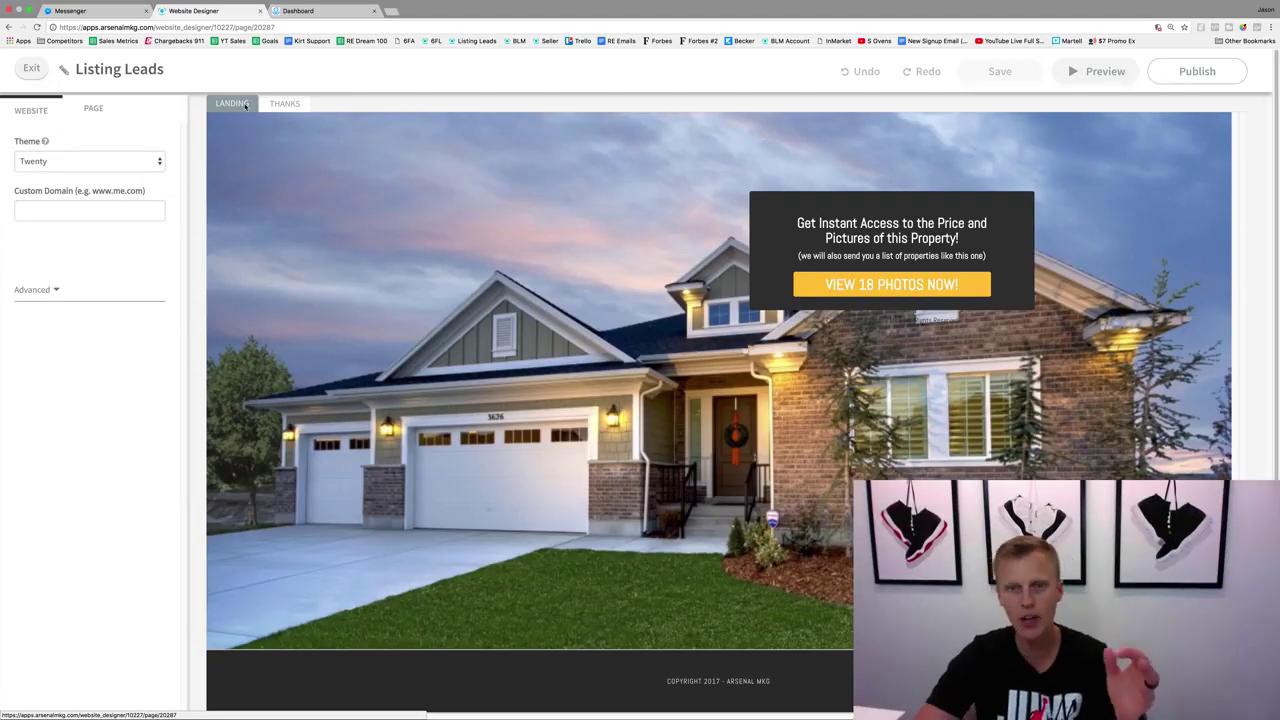
left_click(245, 105)
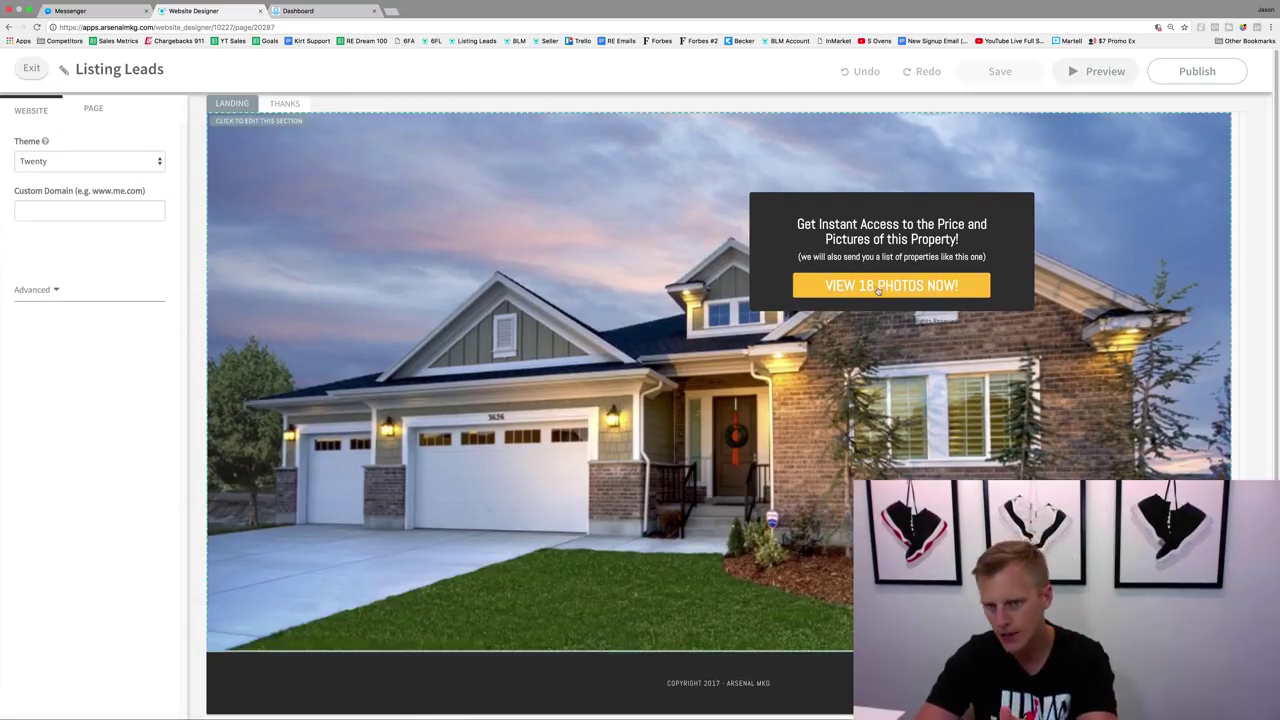
Step: Replace the thanks page section's background image with the uploaded photo of the brick house with garages, uncropped
left_click(285, 103)
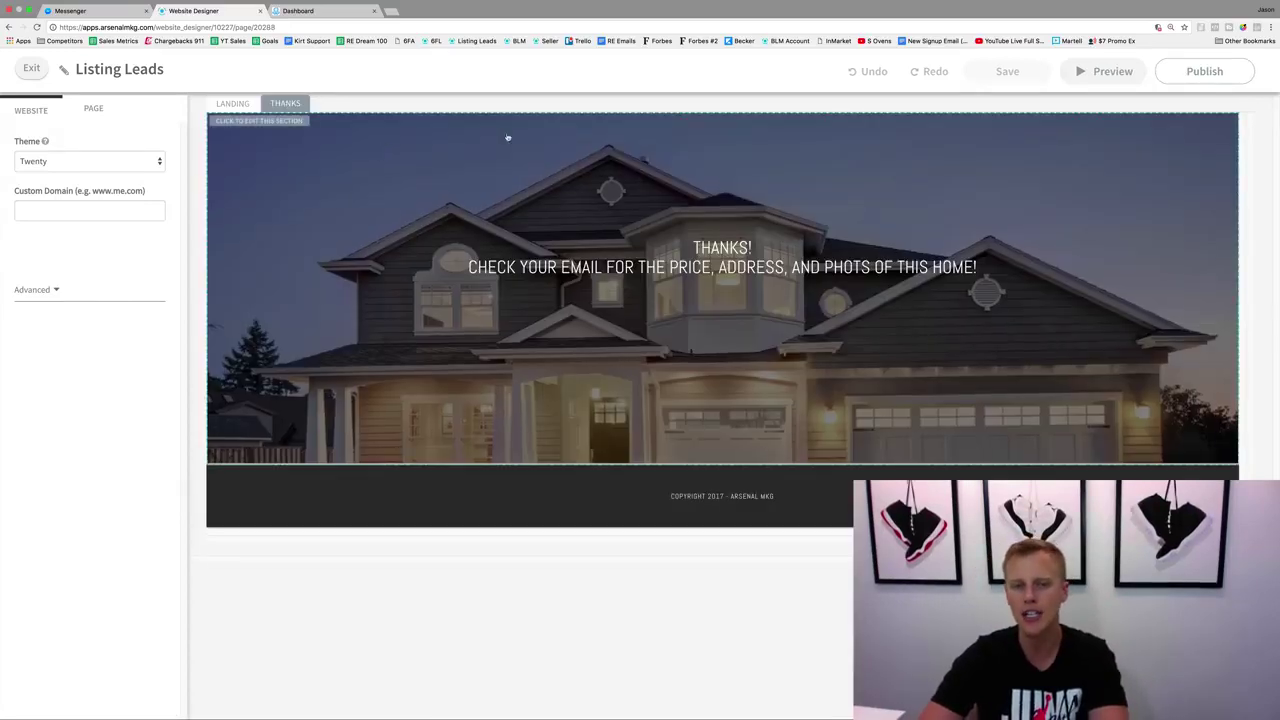
left_click(284, 160)
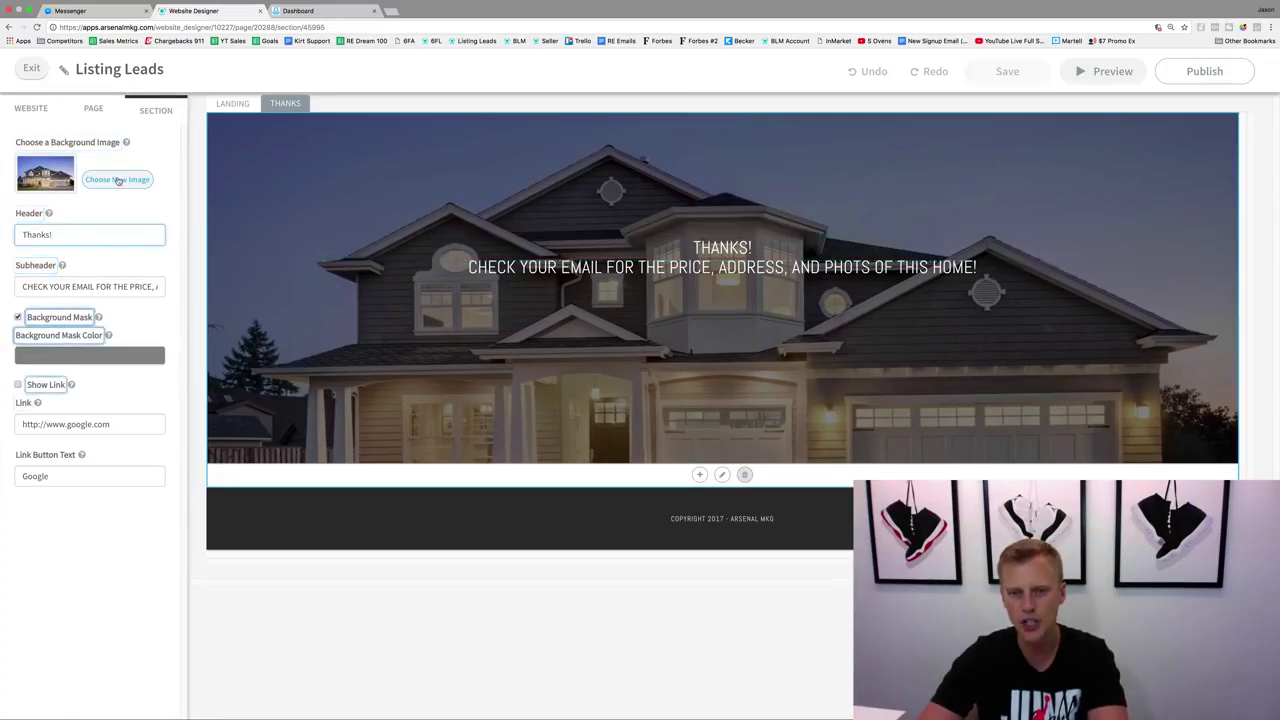
left_click(117, 180)
left_click(670, 118)
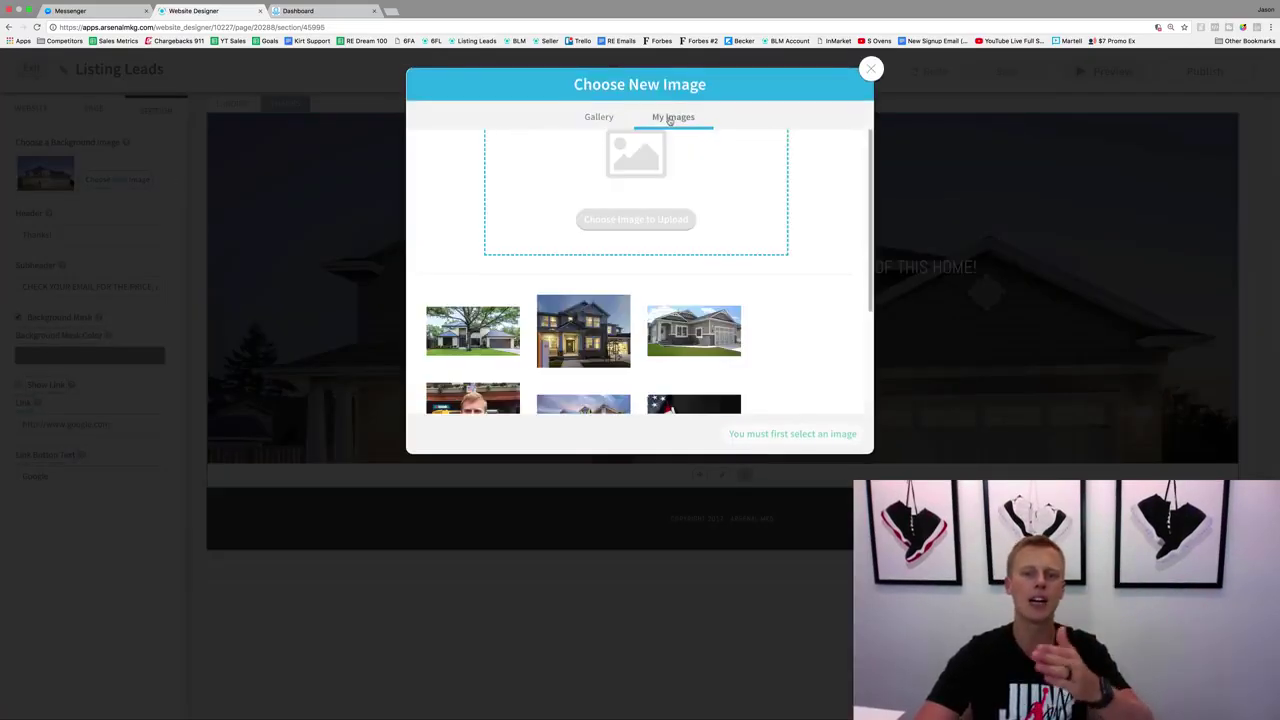
left_click(592, 404)
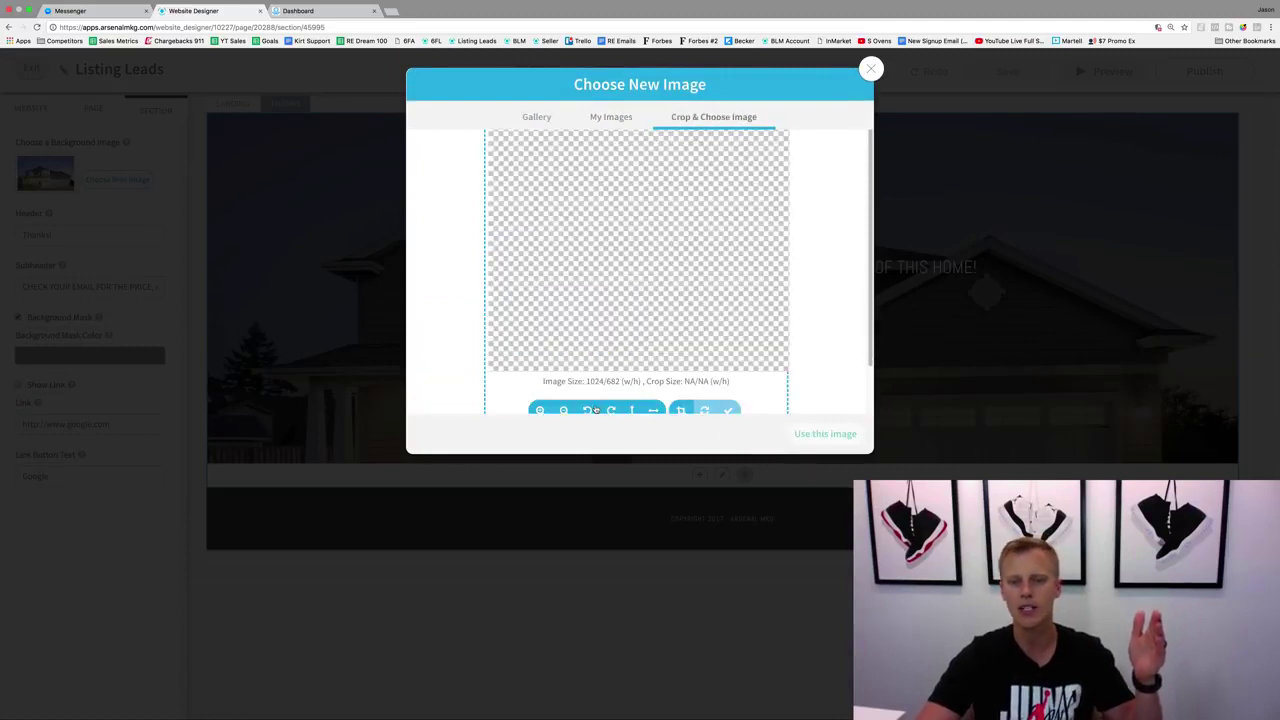
left_click(826, 434)
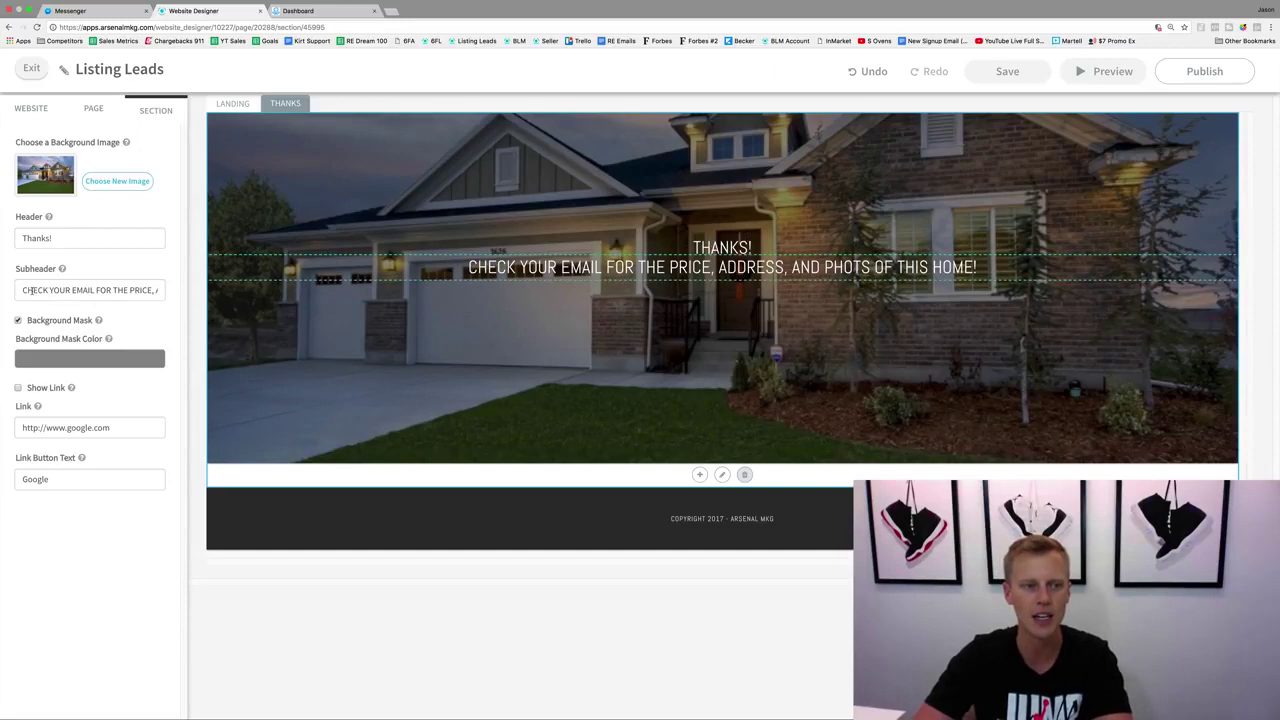
Step: Replace "CHECK YOUR EMAIL" in the thanks section's subheader with "CLICK BELOW", show the link button and select its link address
left_click_drag(24, 290, 99, 290)
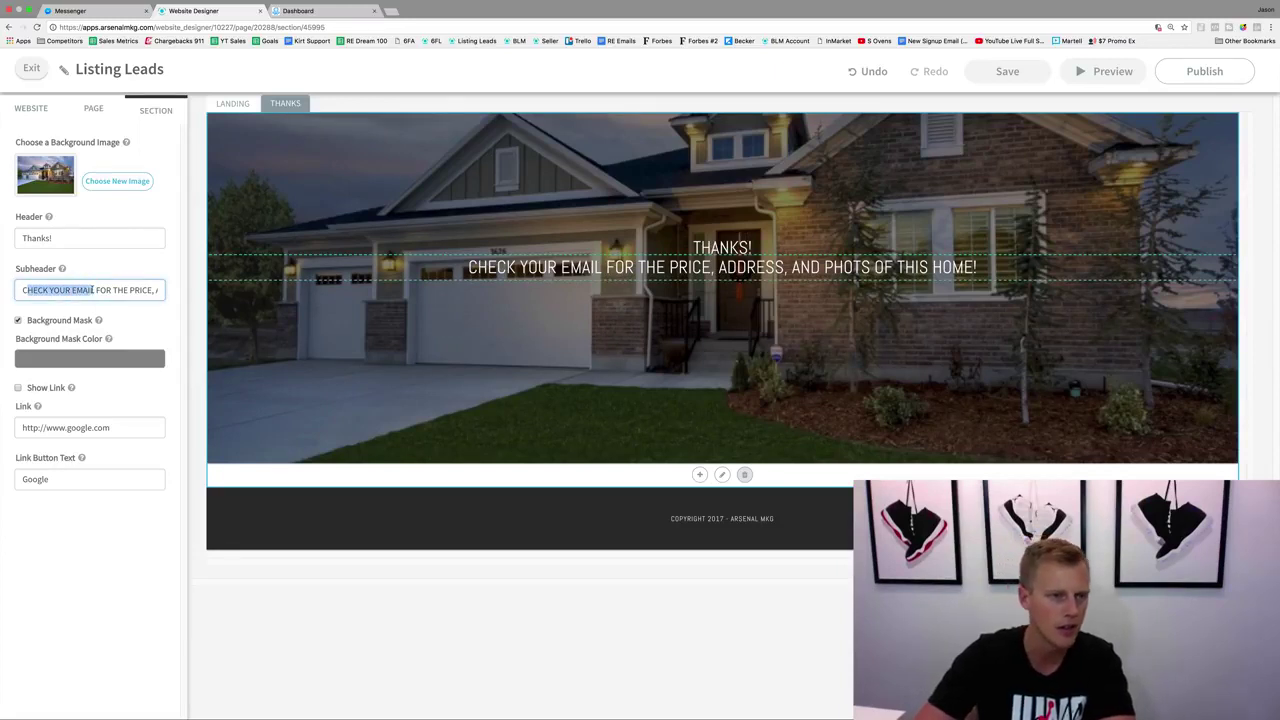
key("BackSpace")
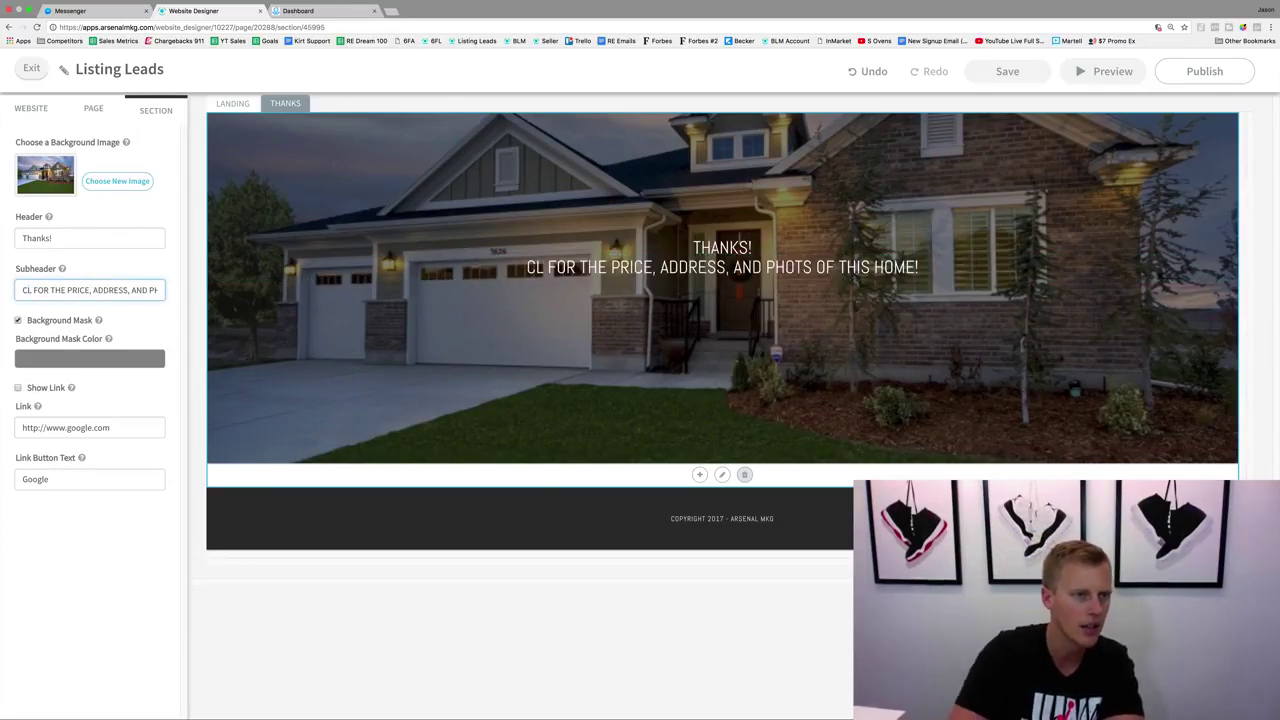
type("ICK BELOW")
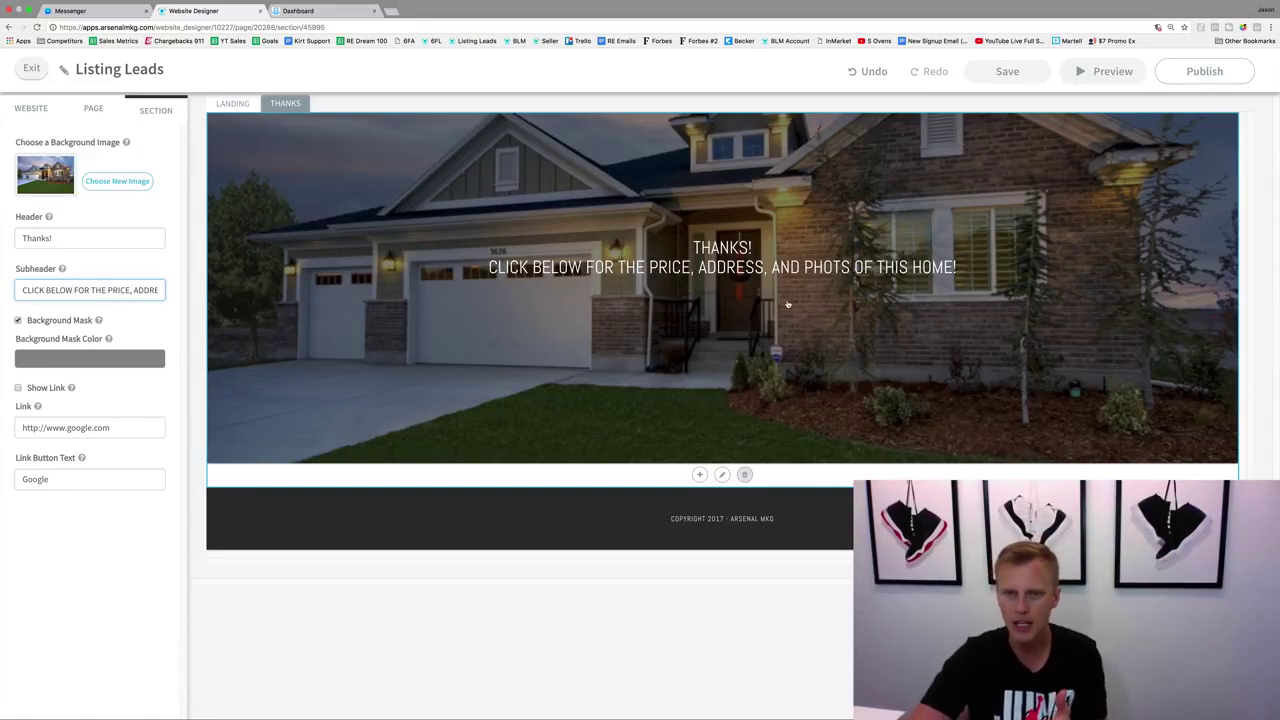
left_click(17, 388)
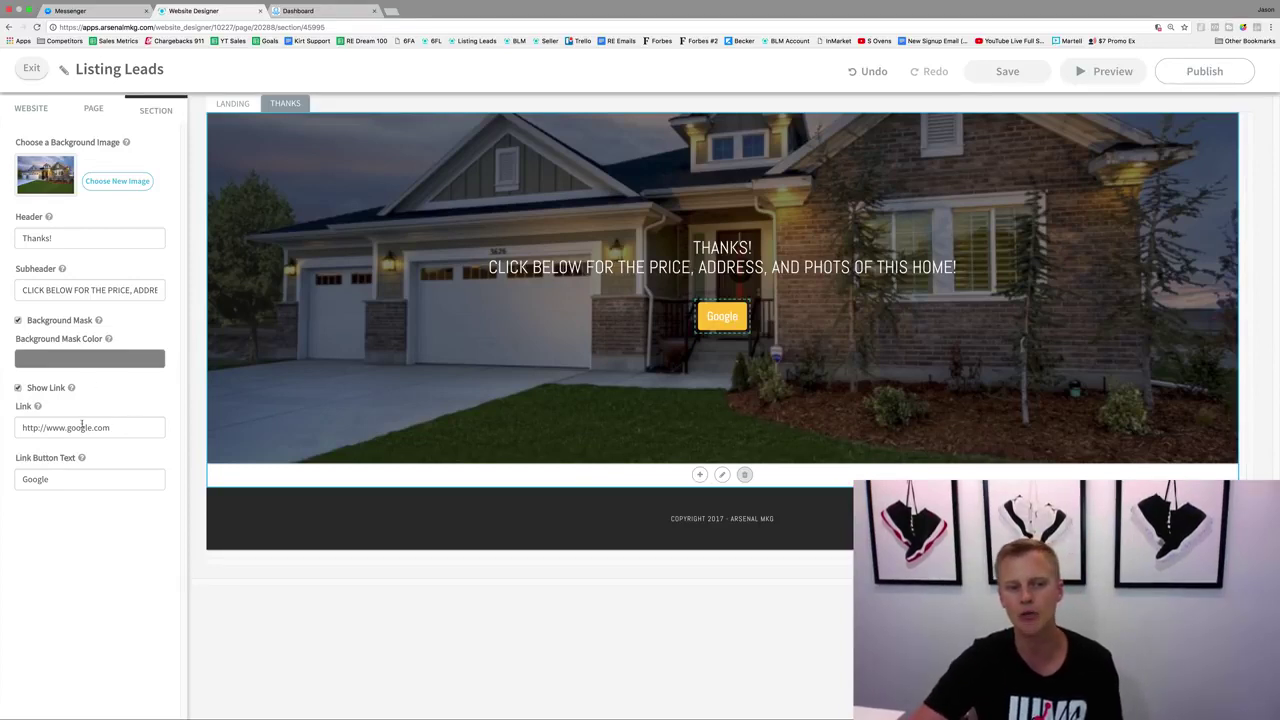
left_click_drag(113, 427, 7, 427)
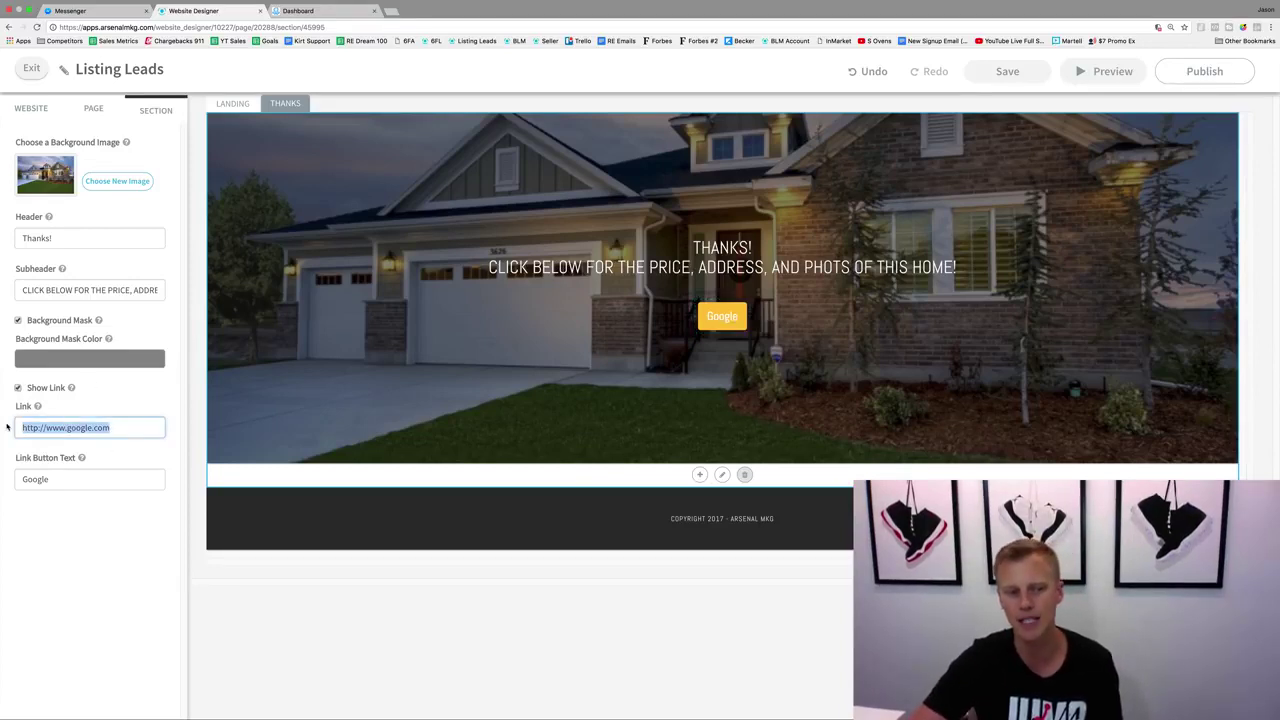
Step: Switch to ManyChat and look over its web address and dashboard, checking the example bot conversation in Messenger along the way
left_click(308, 12)
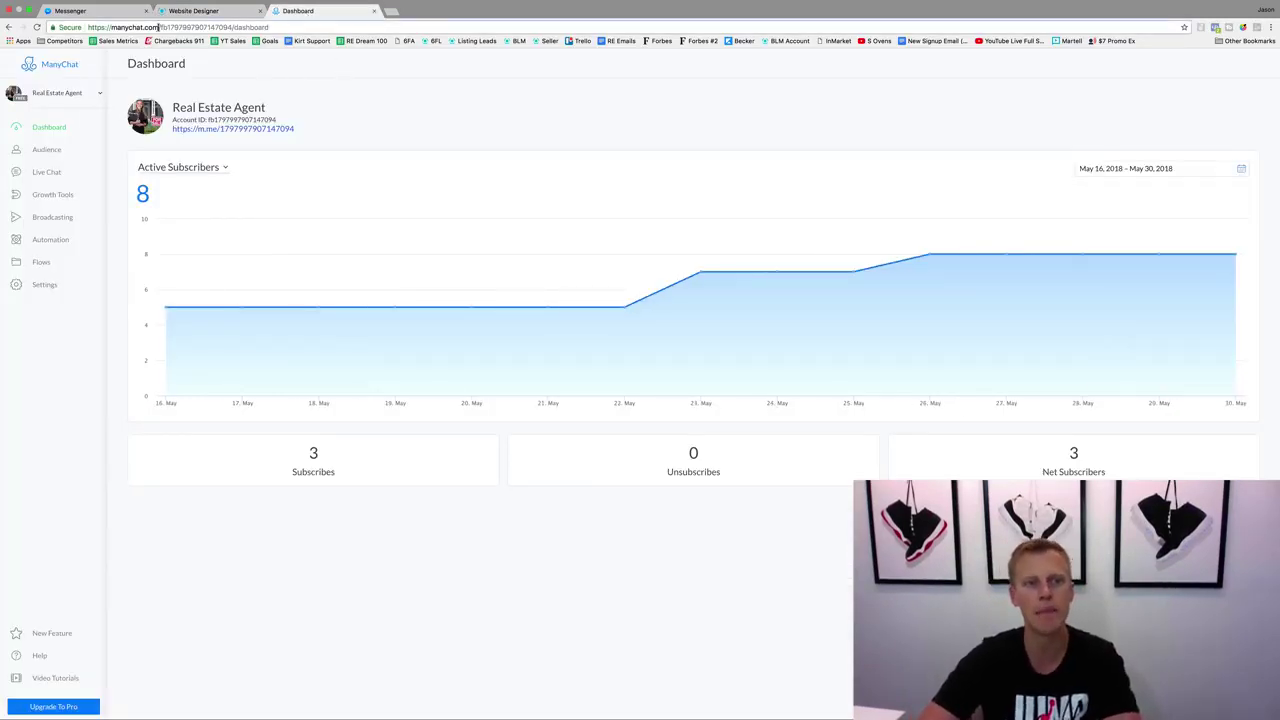
left_click_drag(158, 27, 100, 28)
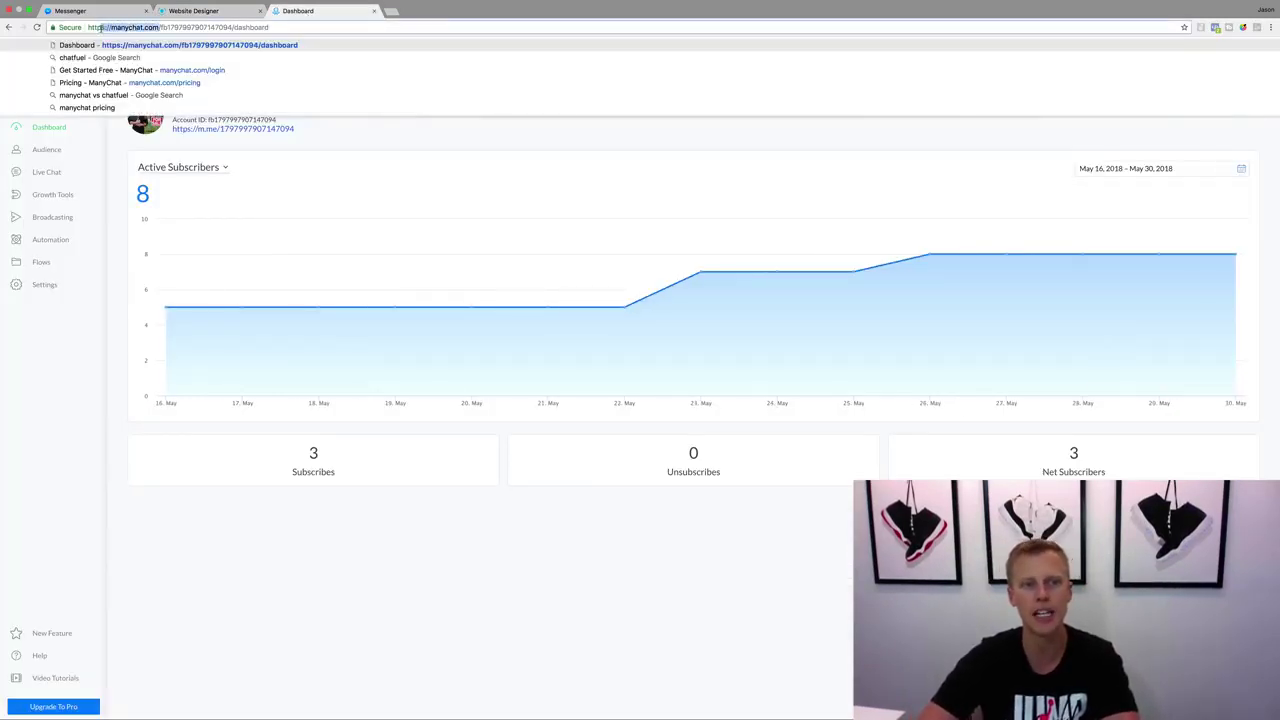
left_click(398, 147)
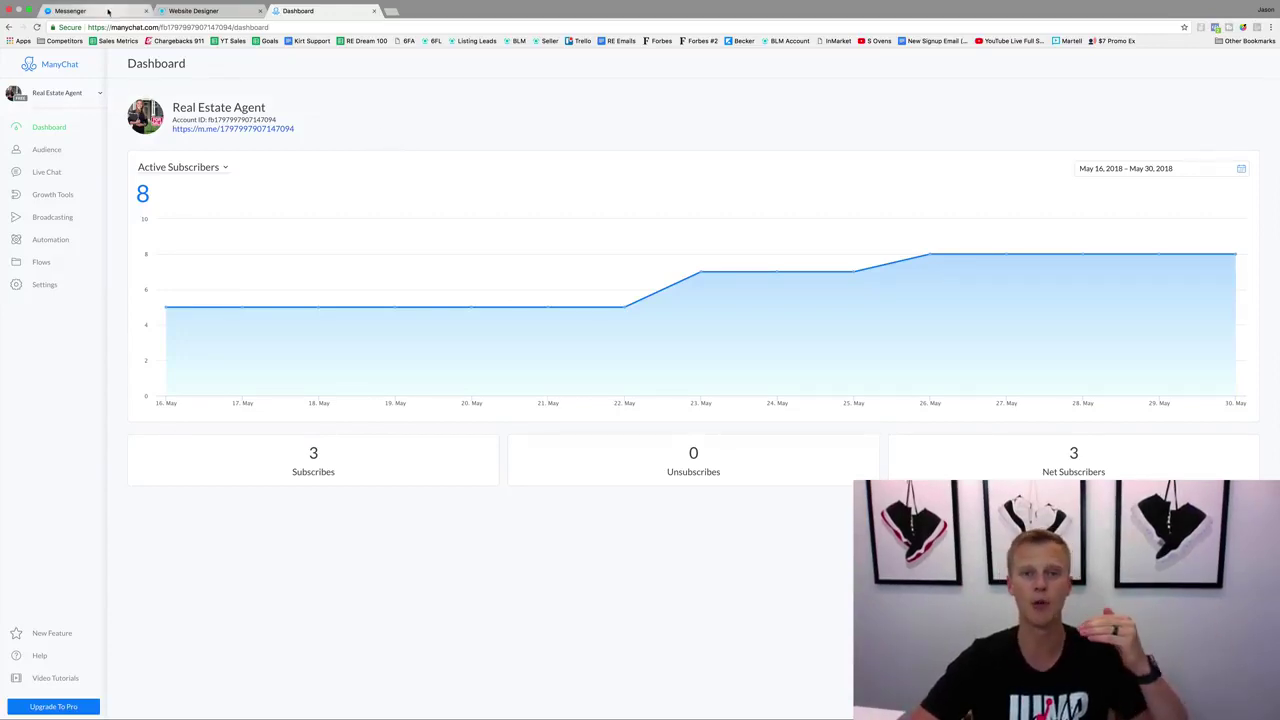
left_click(75, 10)
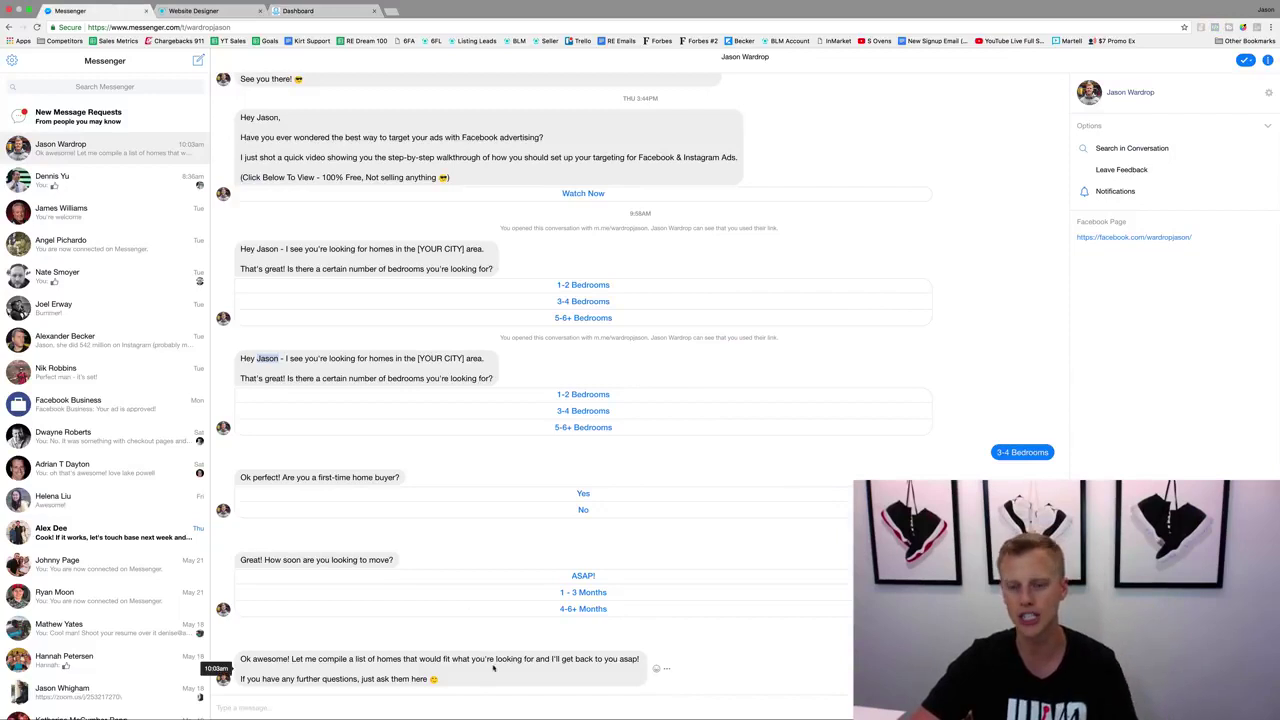
left_click(329, 10)
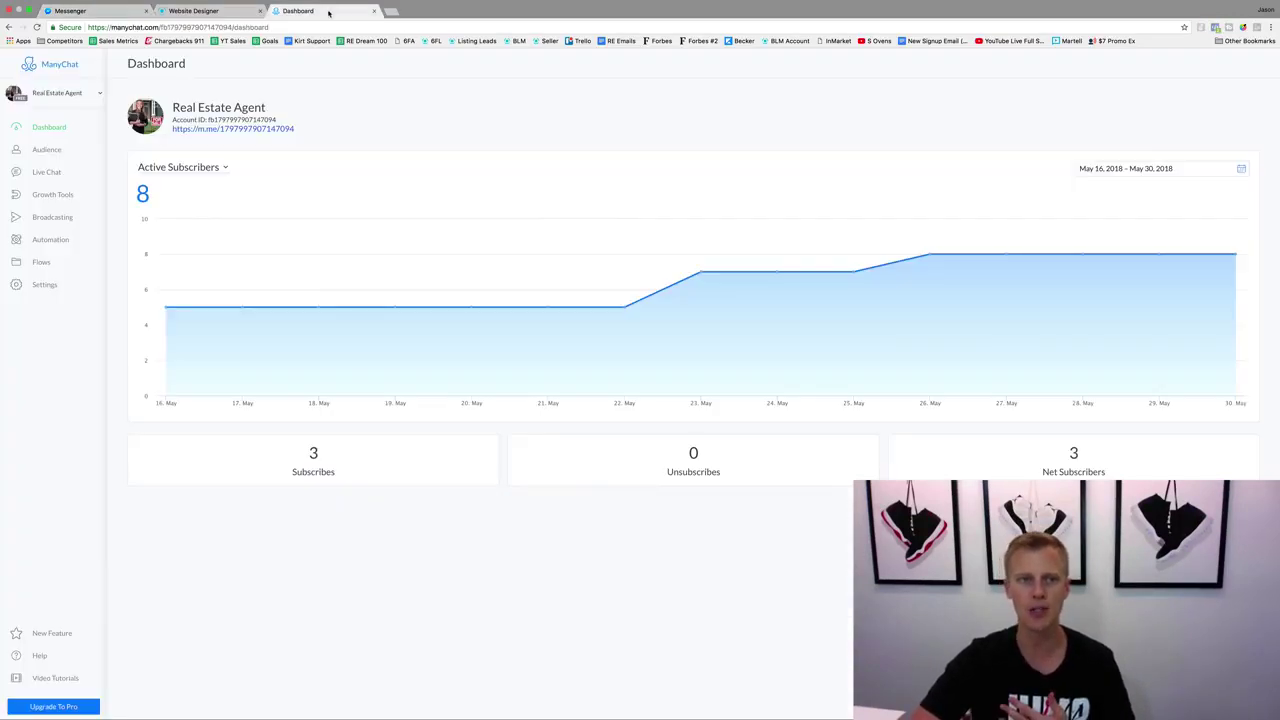
Step: Create a new Messenger Ref URL growth tool and name it "Demo Campaign"
left_click(35, 196)
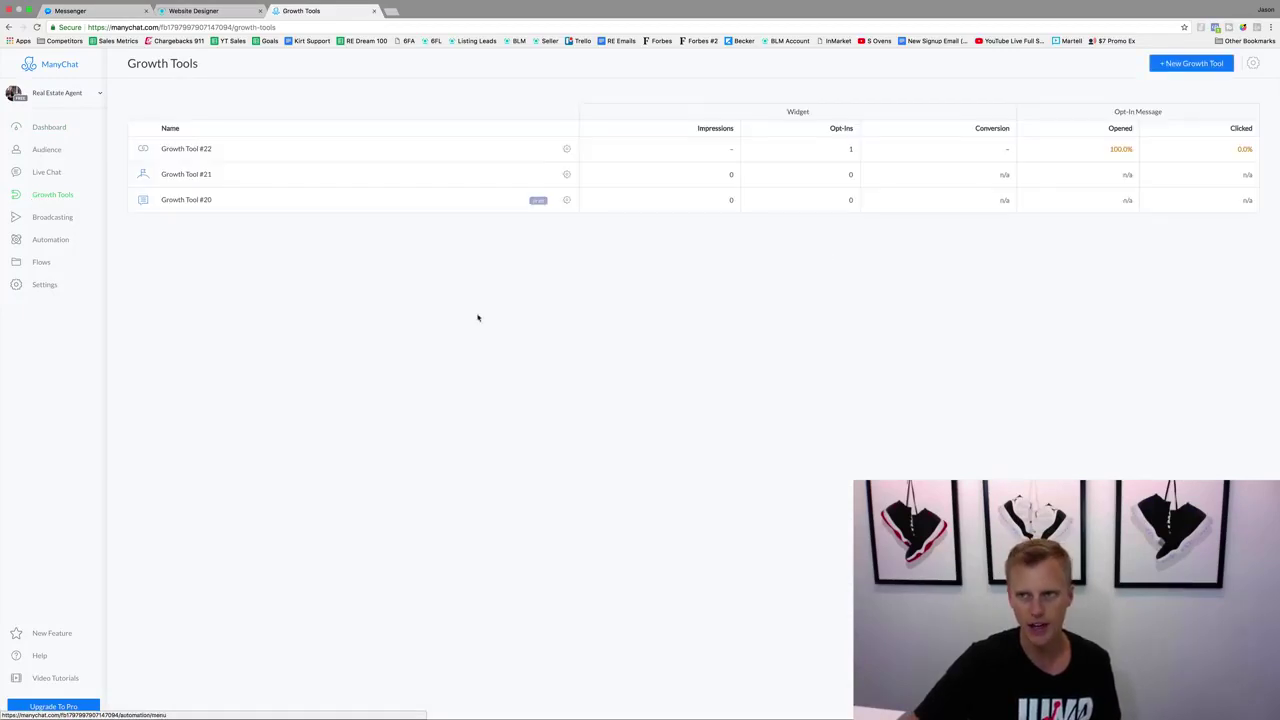
left_click(1194, 64)
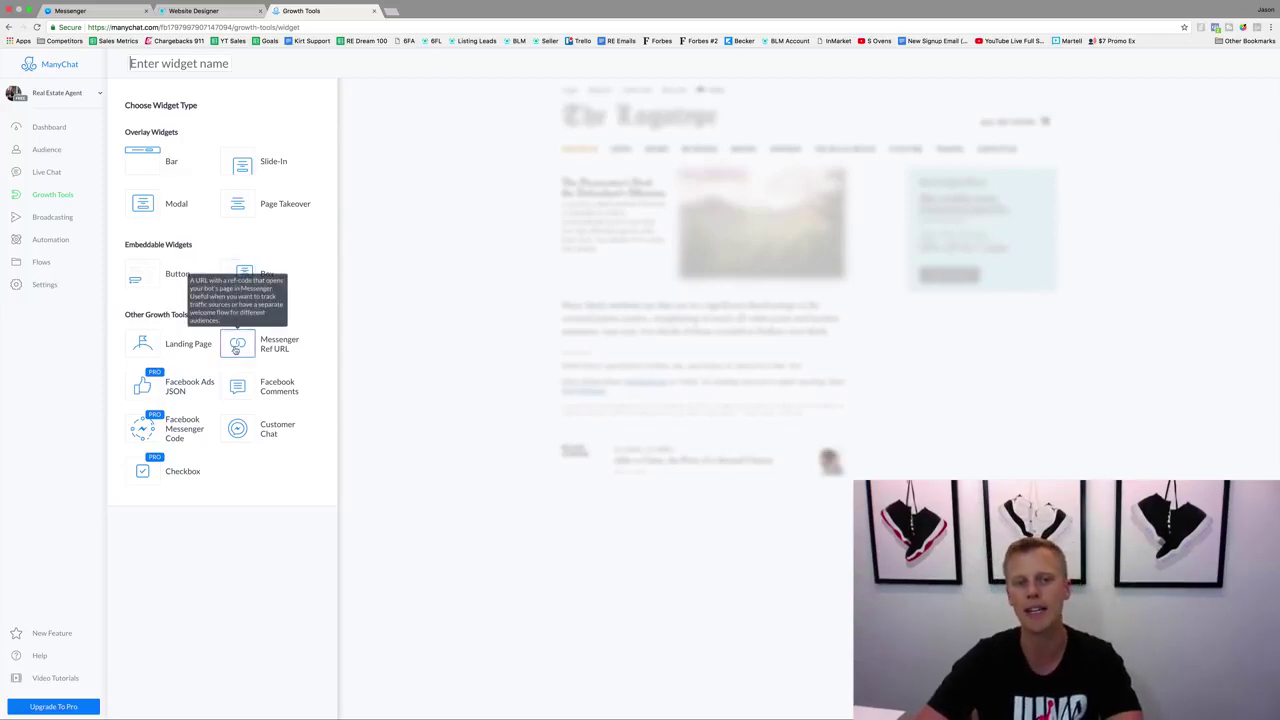
mouse_move(238, 343)
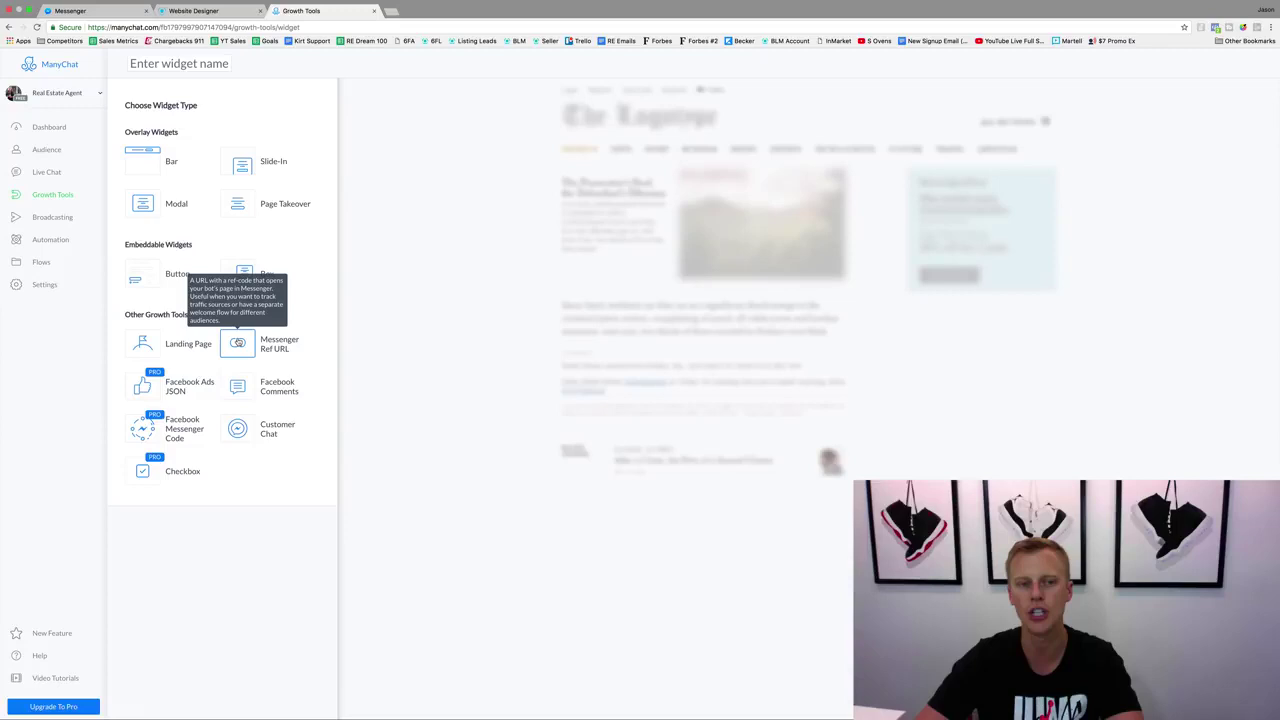
left_click(242, 350)
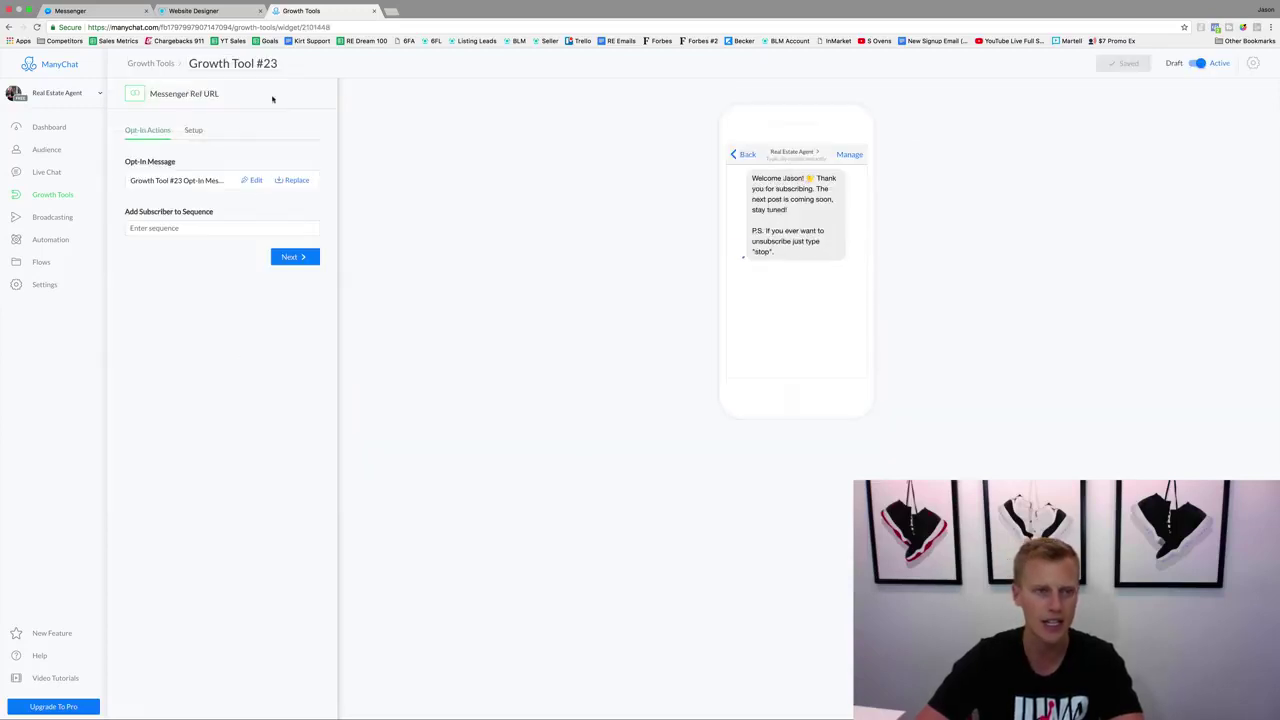
left_click(233, 63)
type("Demo Campaign")
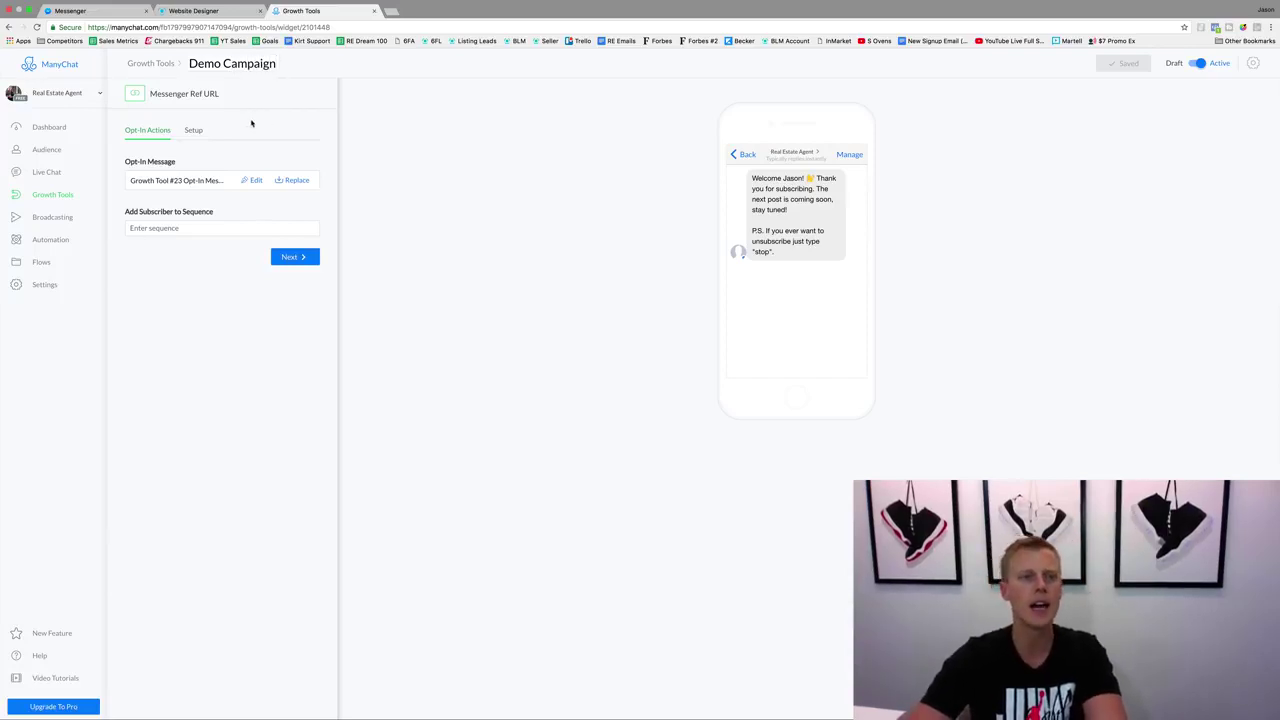
Step: Edit the growth tool's opt-in message, replacing its default text with "Hey", the First Name variable and an exclamation mark
left_click(254, 181)
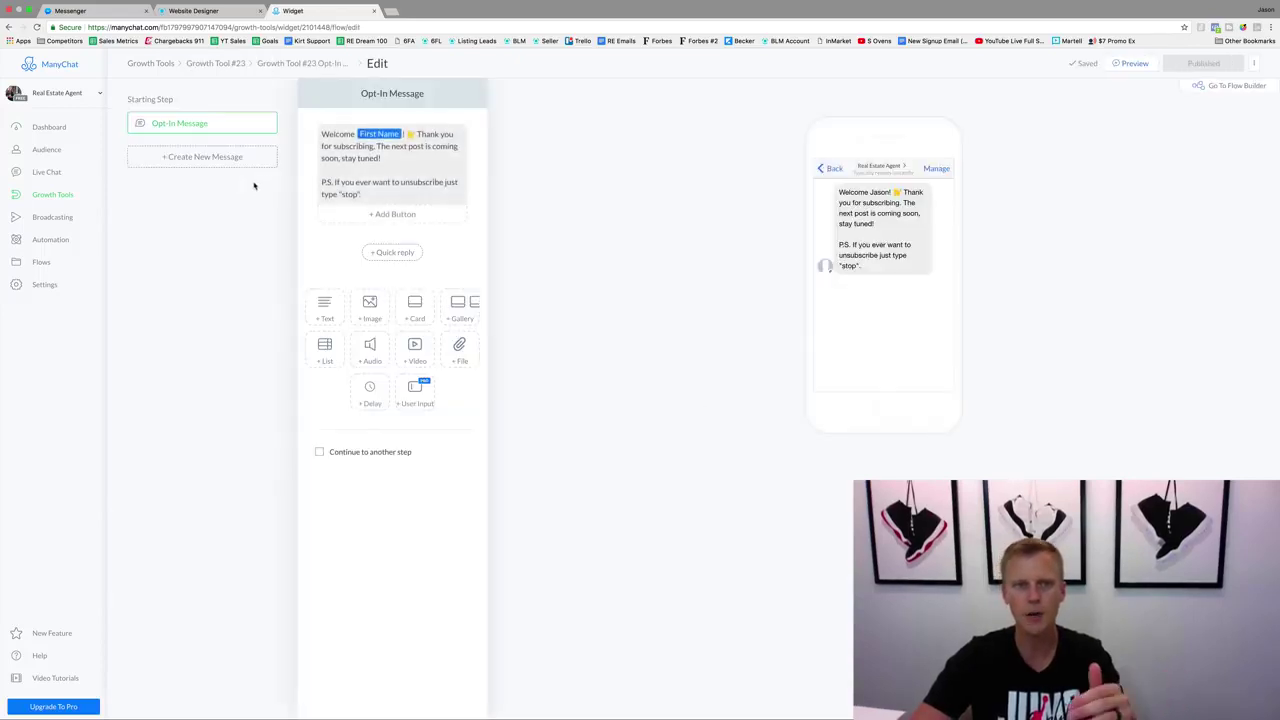
left_click(400, 193)
key("ctrl+a")
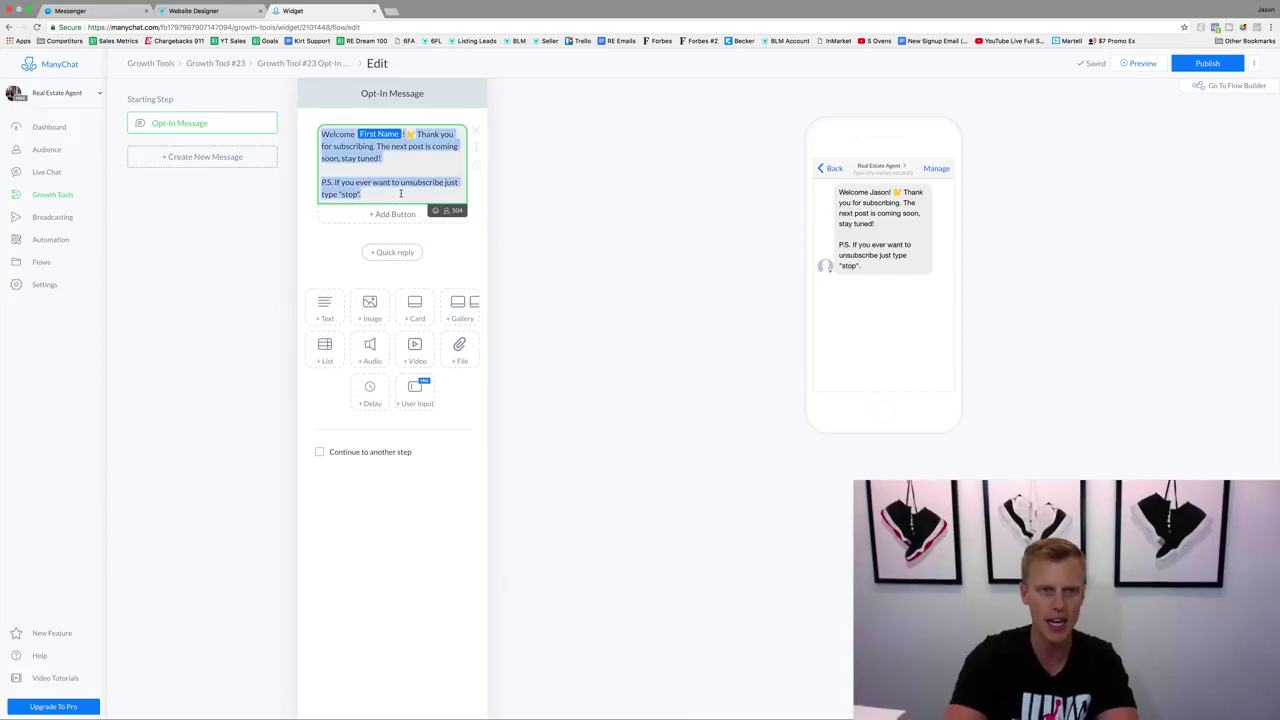
type("Hey")
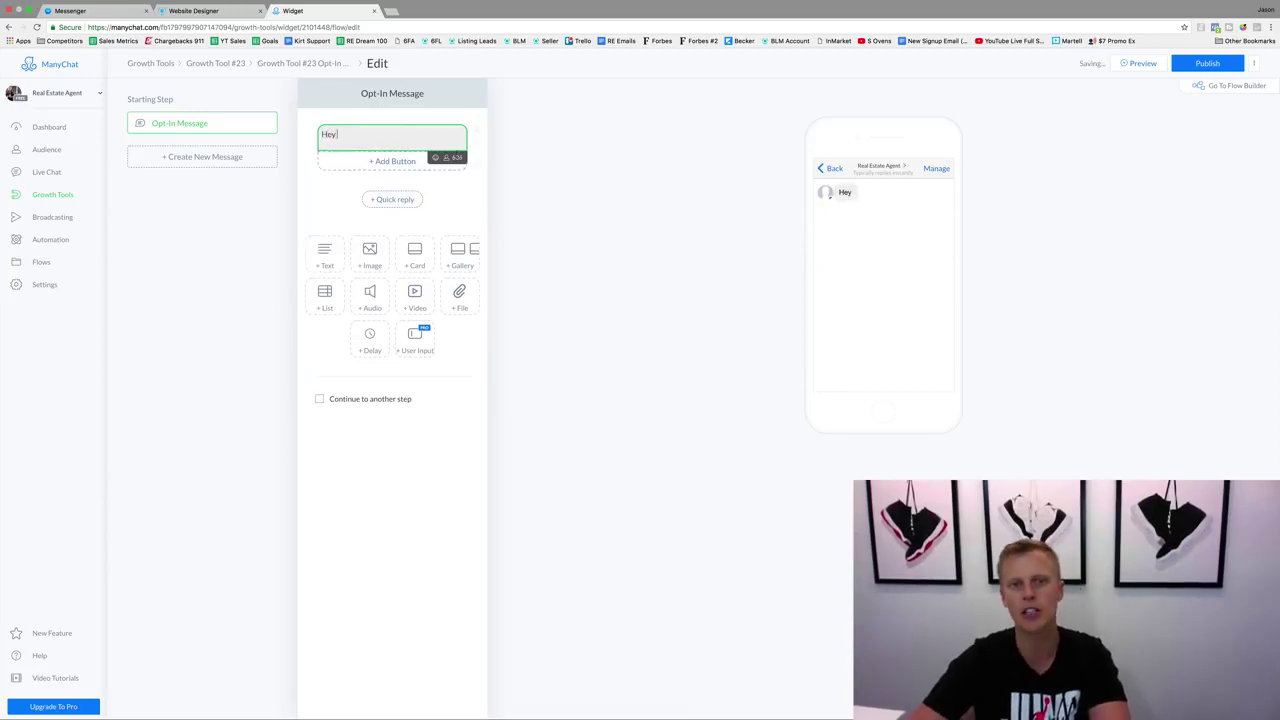
left_click(447, 159)
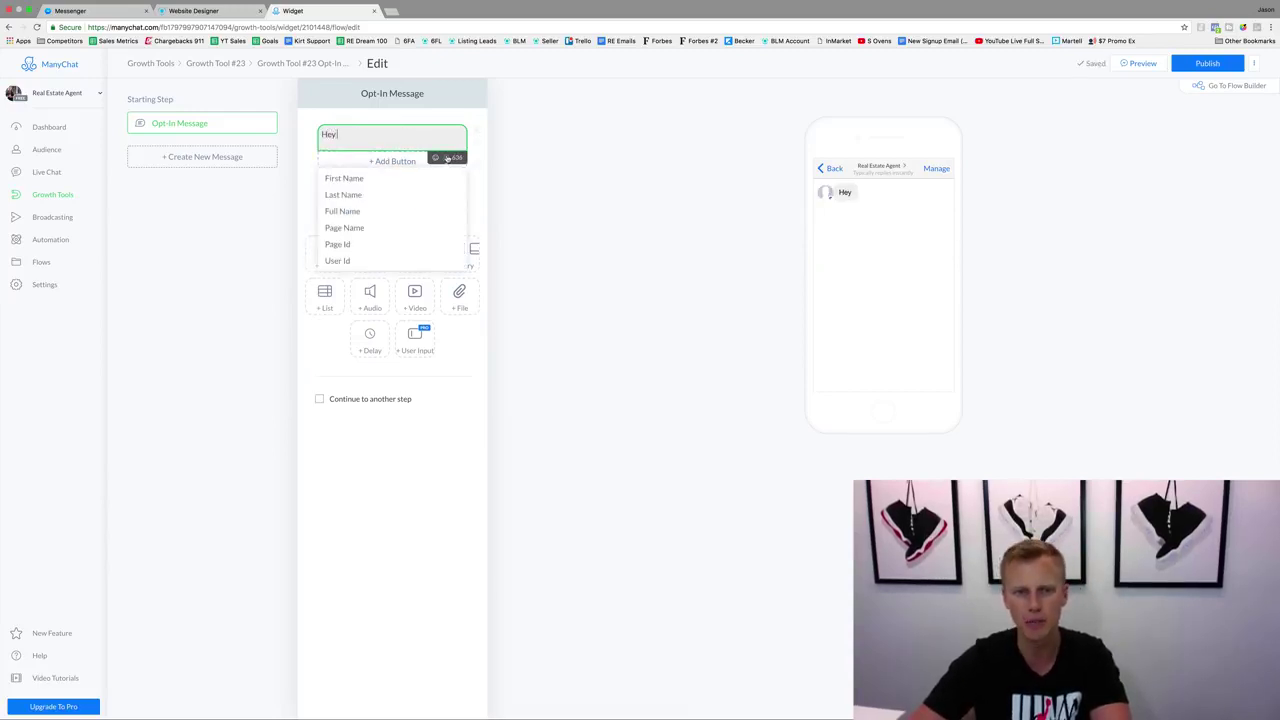
left_click(381, 179)
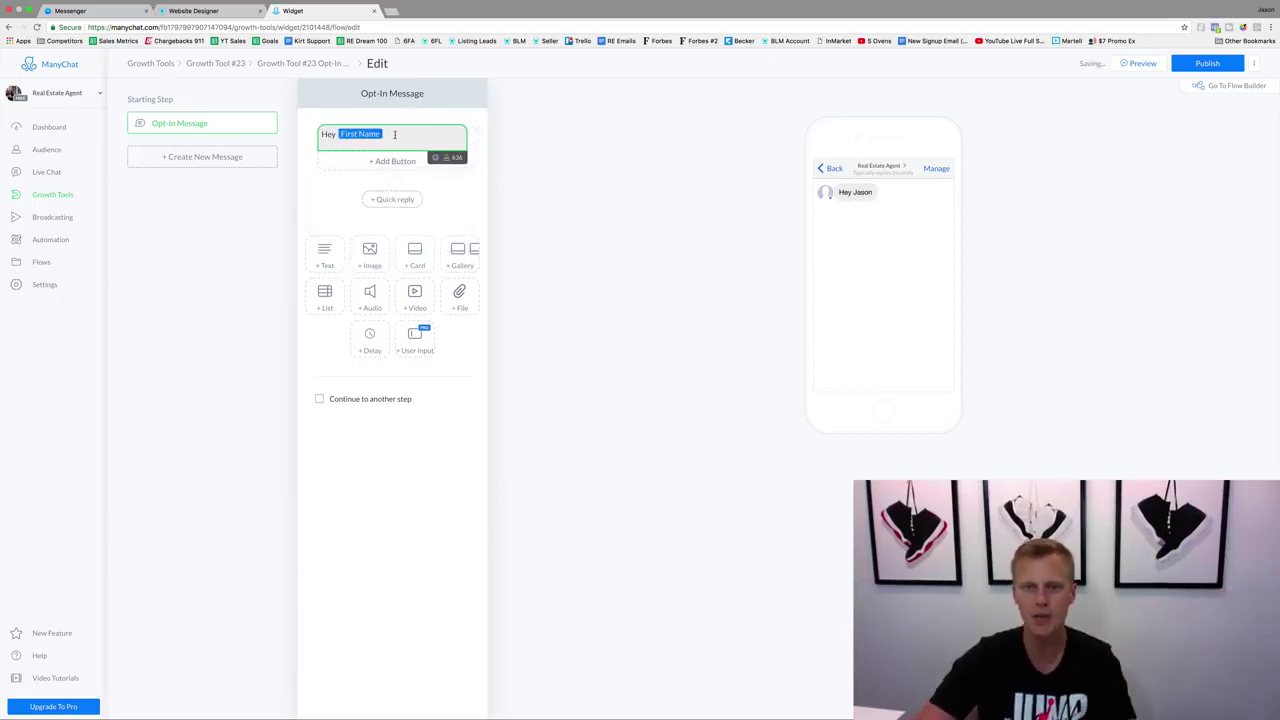
type("!")
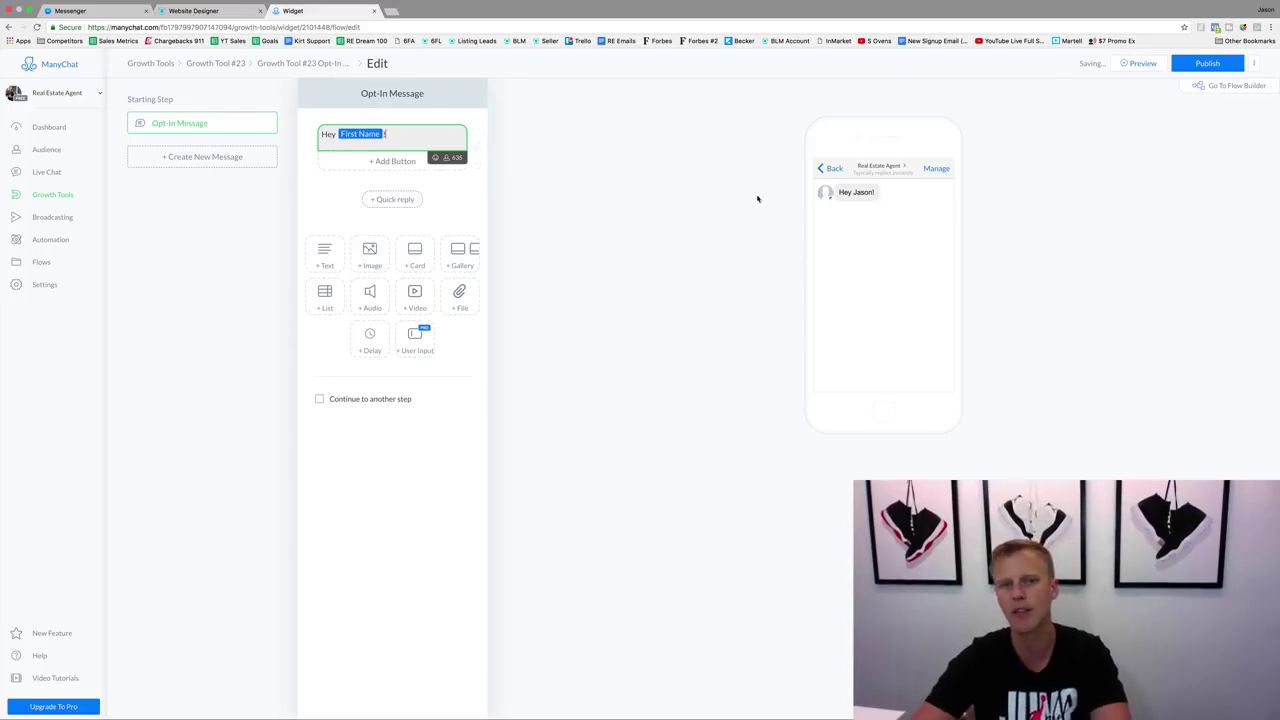
Step: Complete the opt-in message after the First Name greeting with "Click below to grab the photos of this home!"
type(" C")
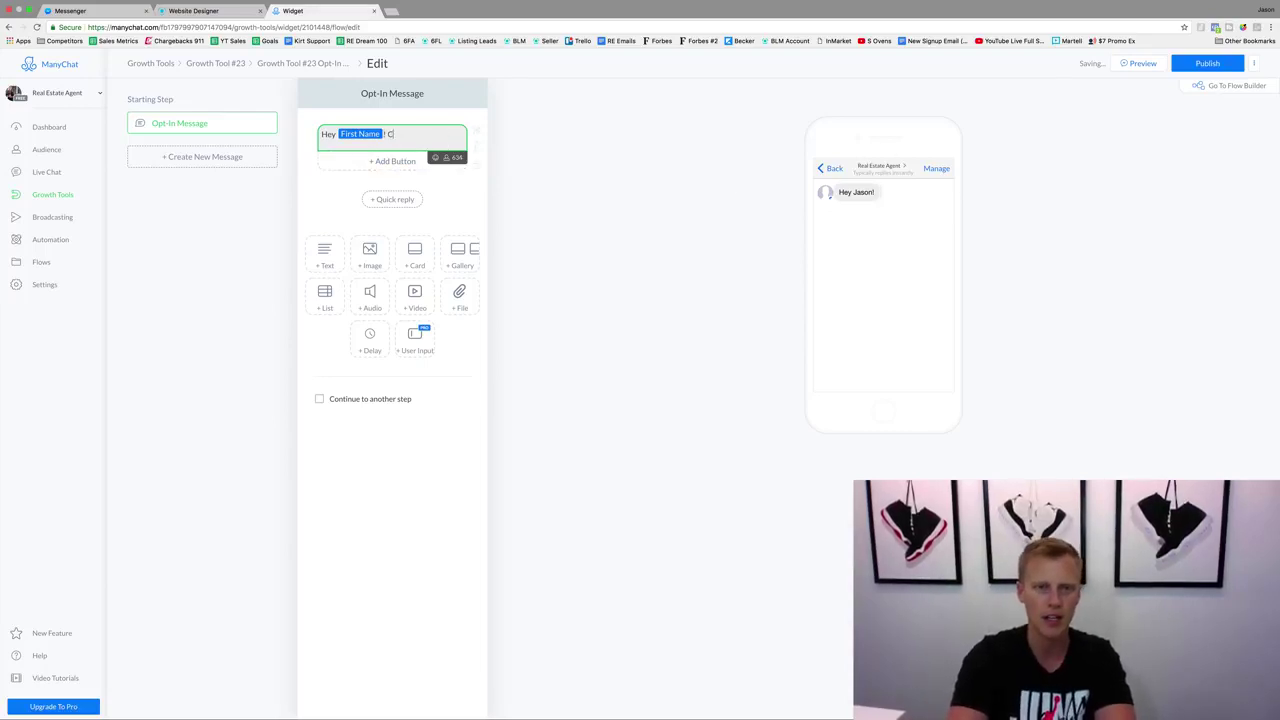
type("lick below to gra")
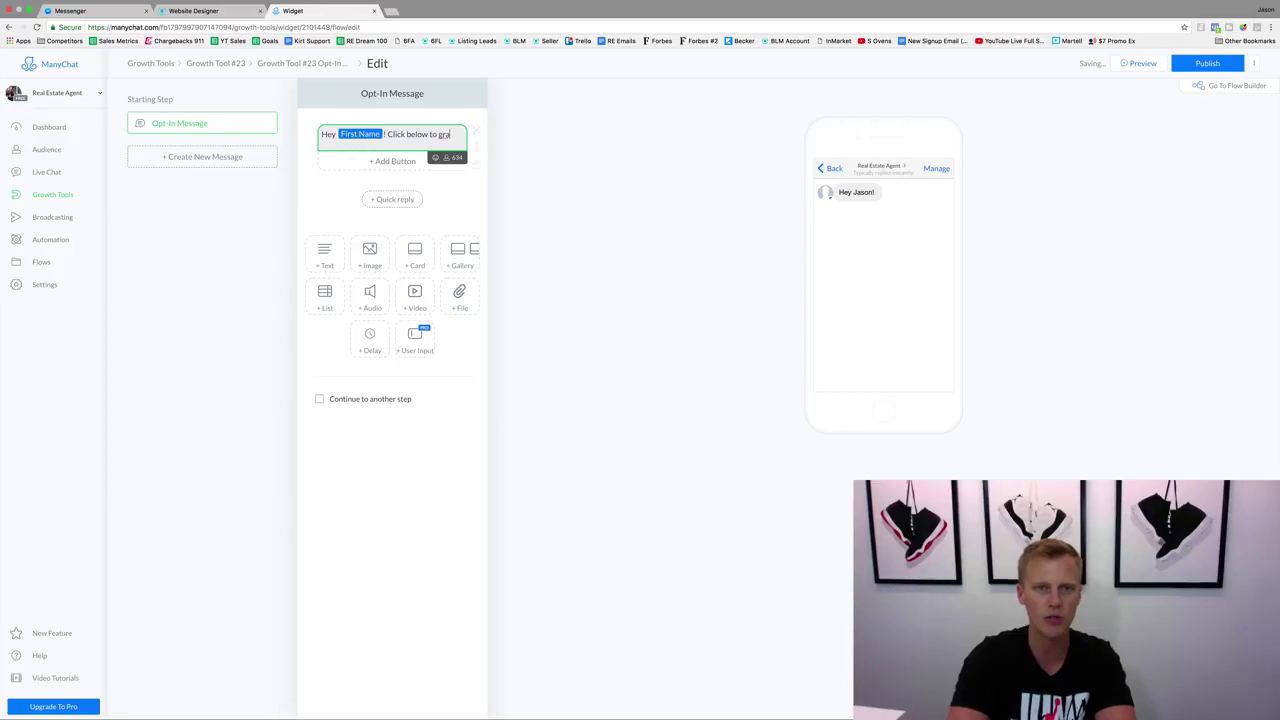
type("b the ph")
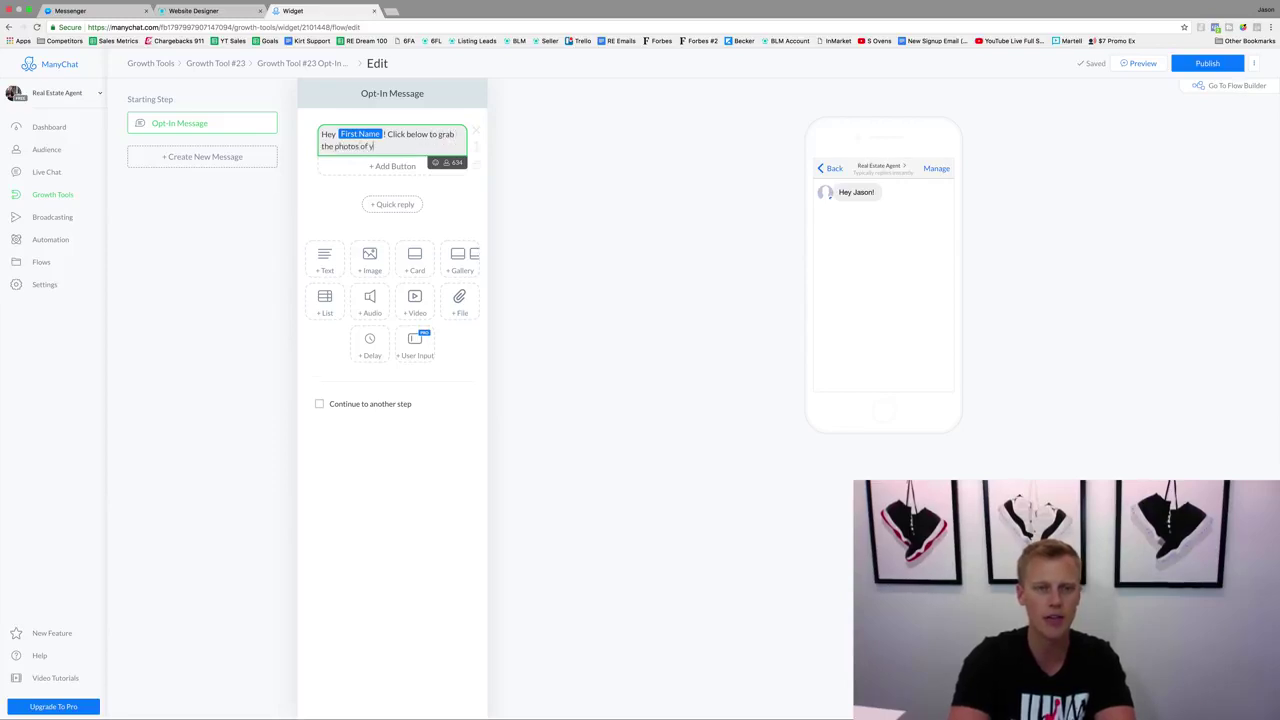
type("otos of your home")
key("BackSpace")
key("BackSpace")
key("BackSpace")
key("BackSpace")
key("BackSpace")
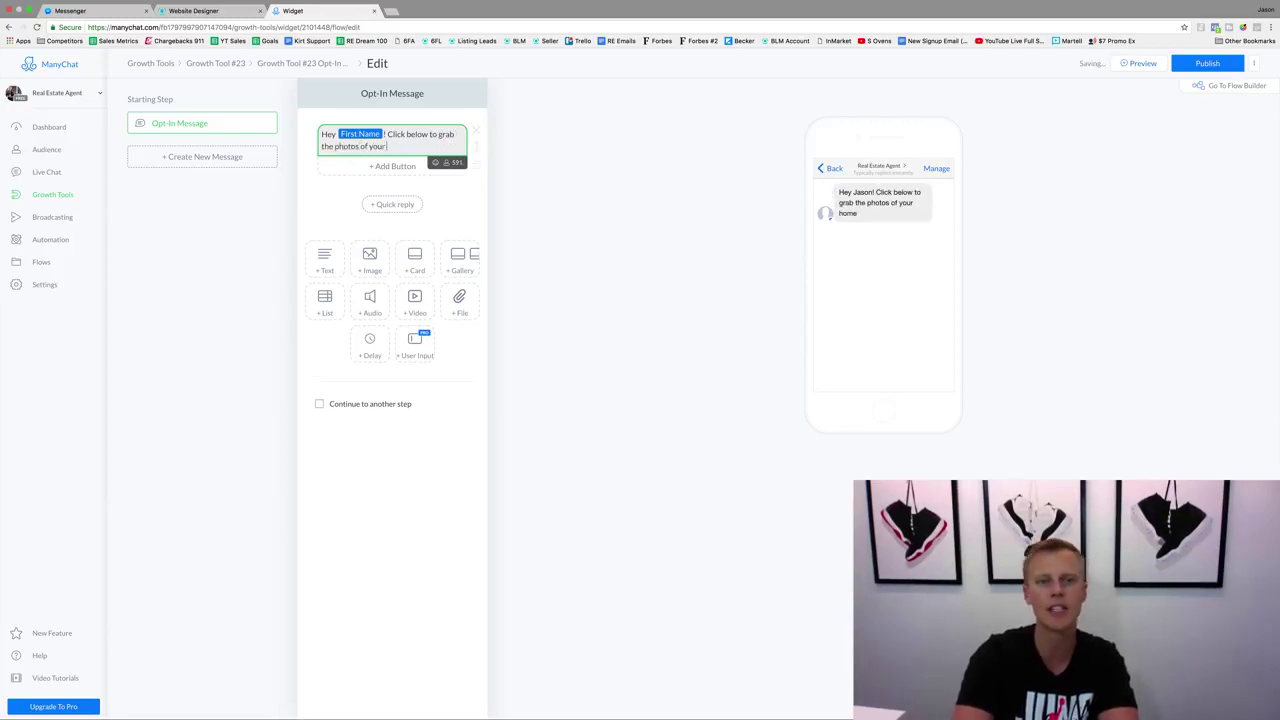
type("this hom")
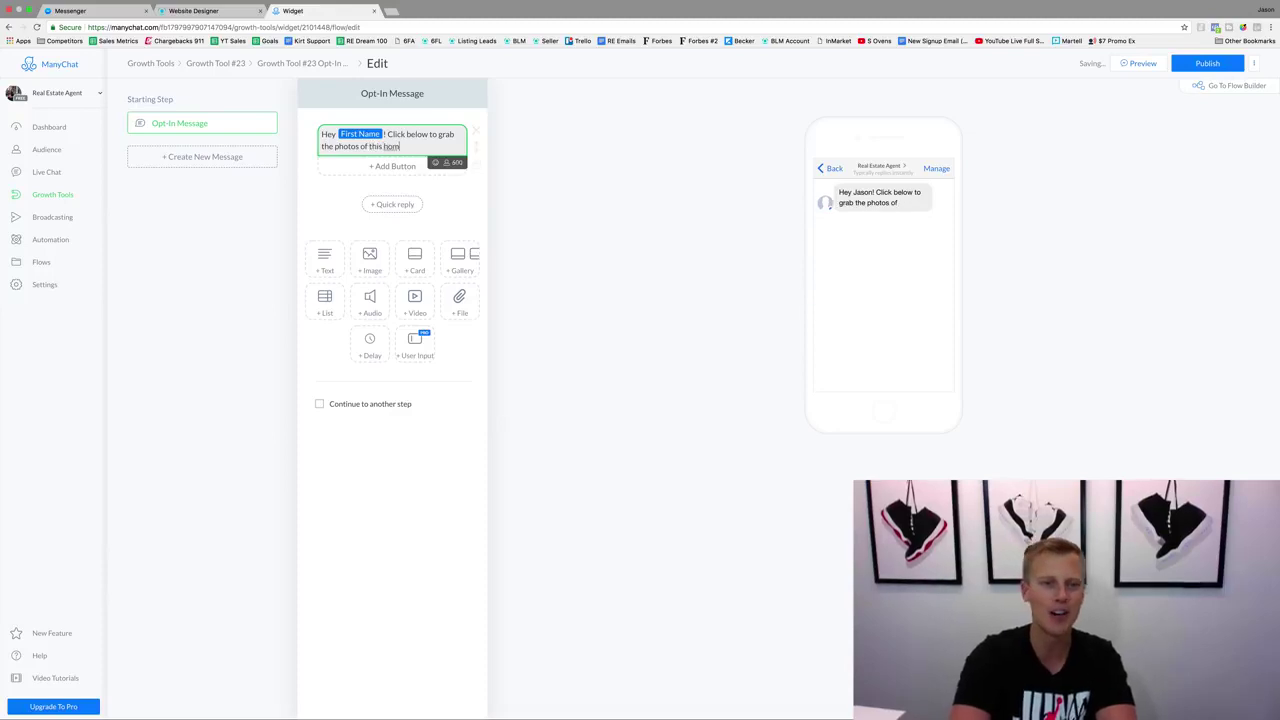
type("e!")
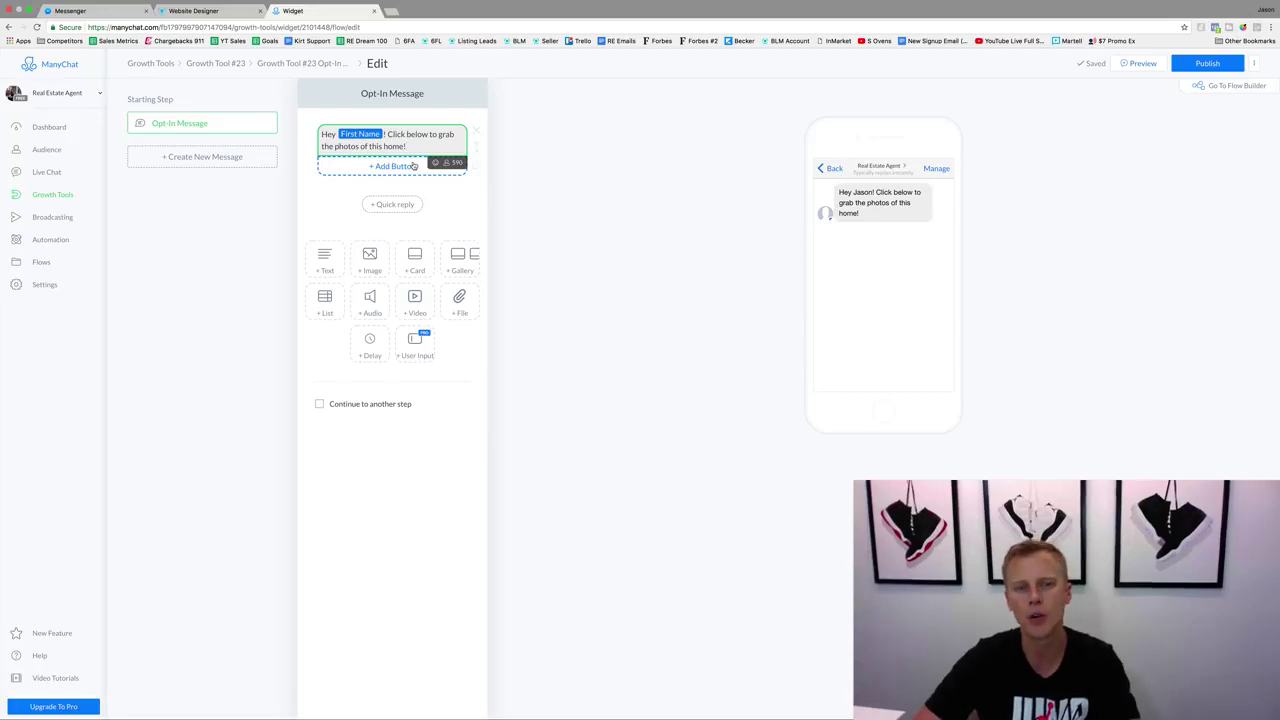
Step: Add a button titled "Get The Photos!" to the opt-in message and have it send a new follow-up message
left_click(406, 166)
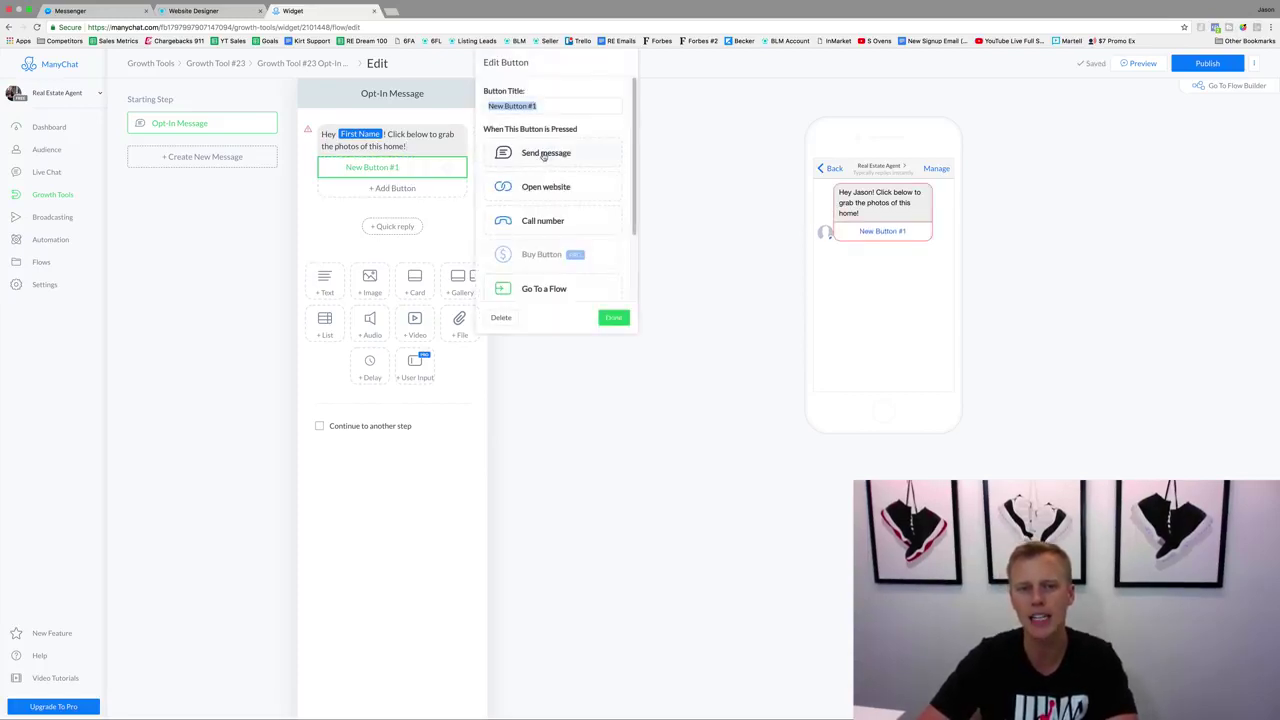
left_click(544, 154)
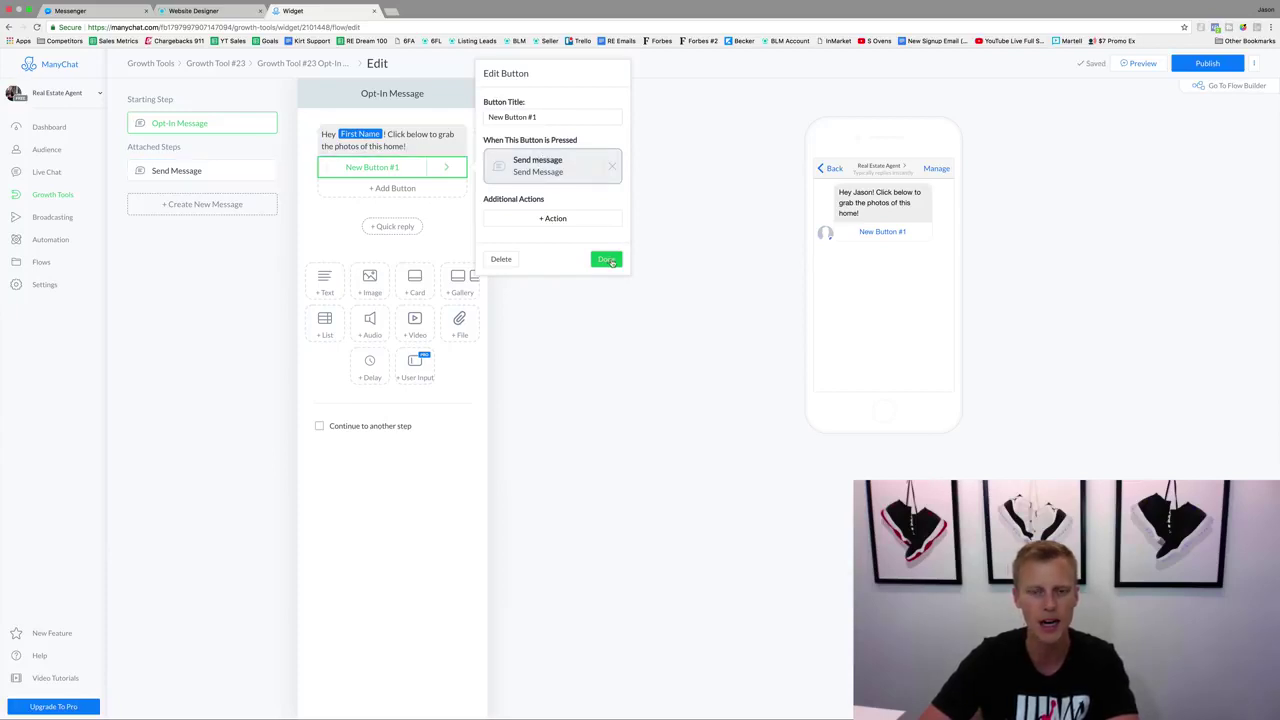
left_click(552, 116)
key("super+a")
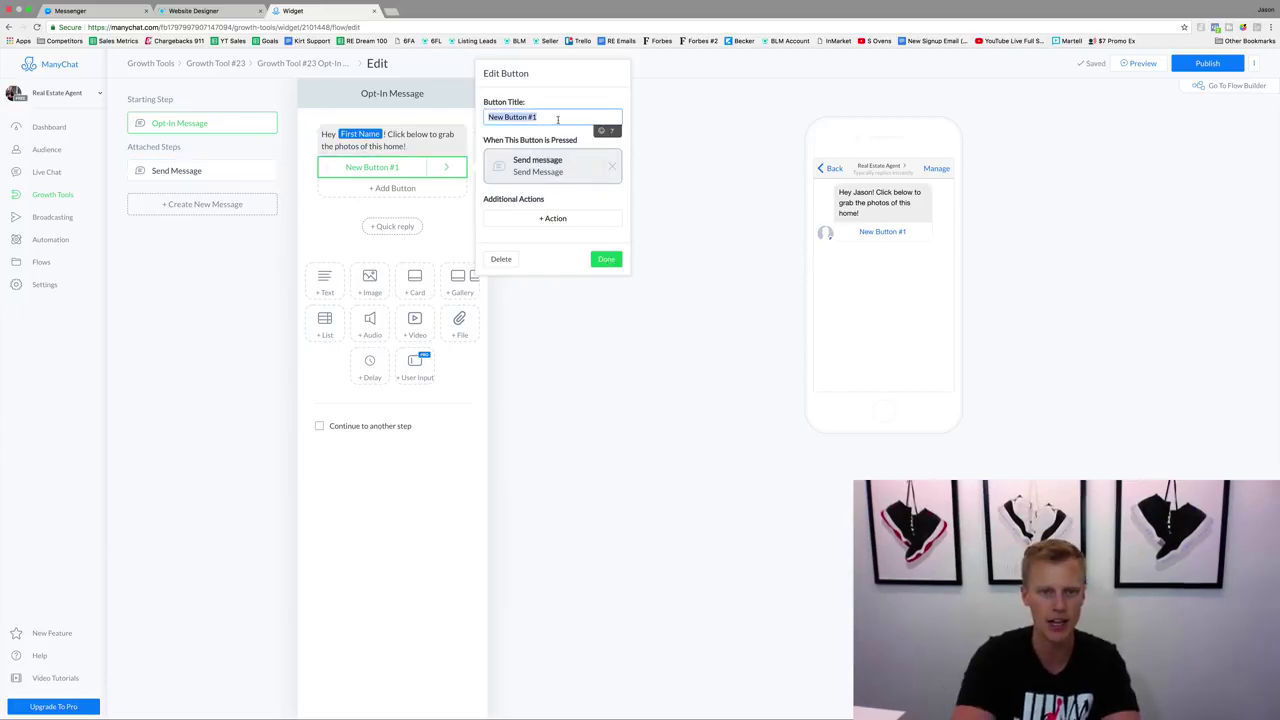
type("Get The Phot")
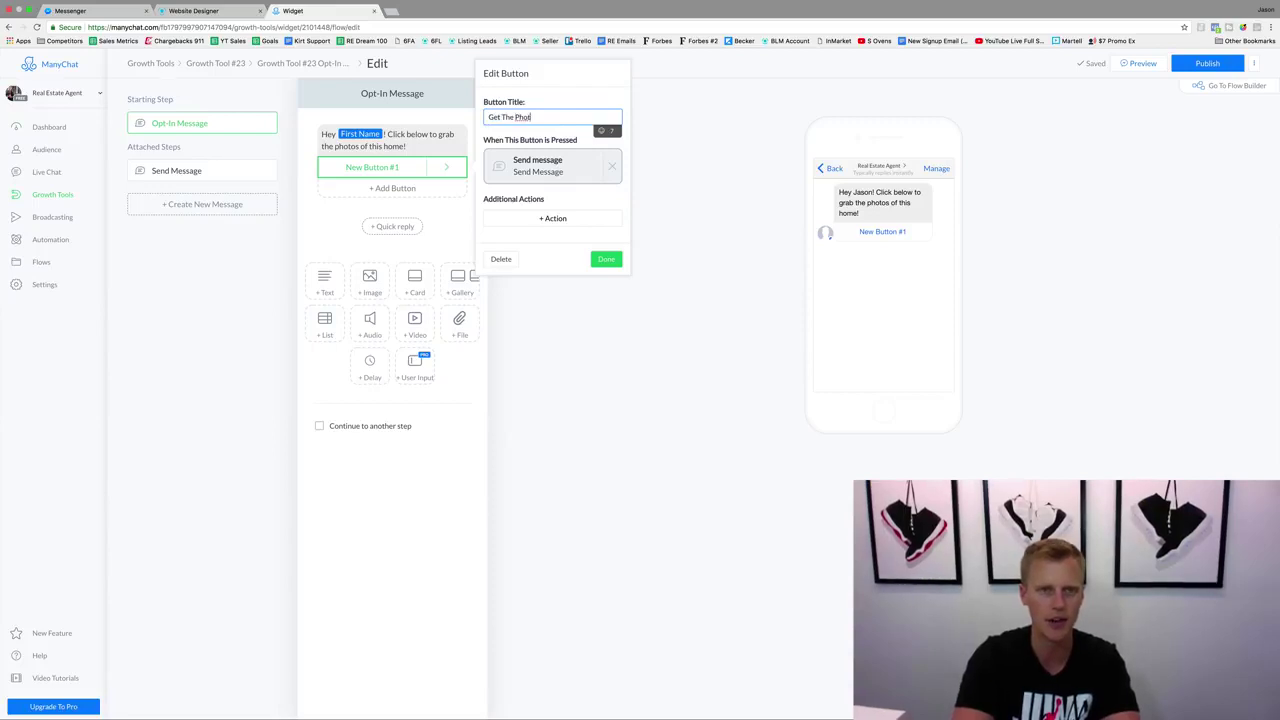
type("os!")
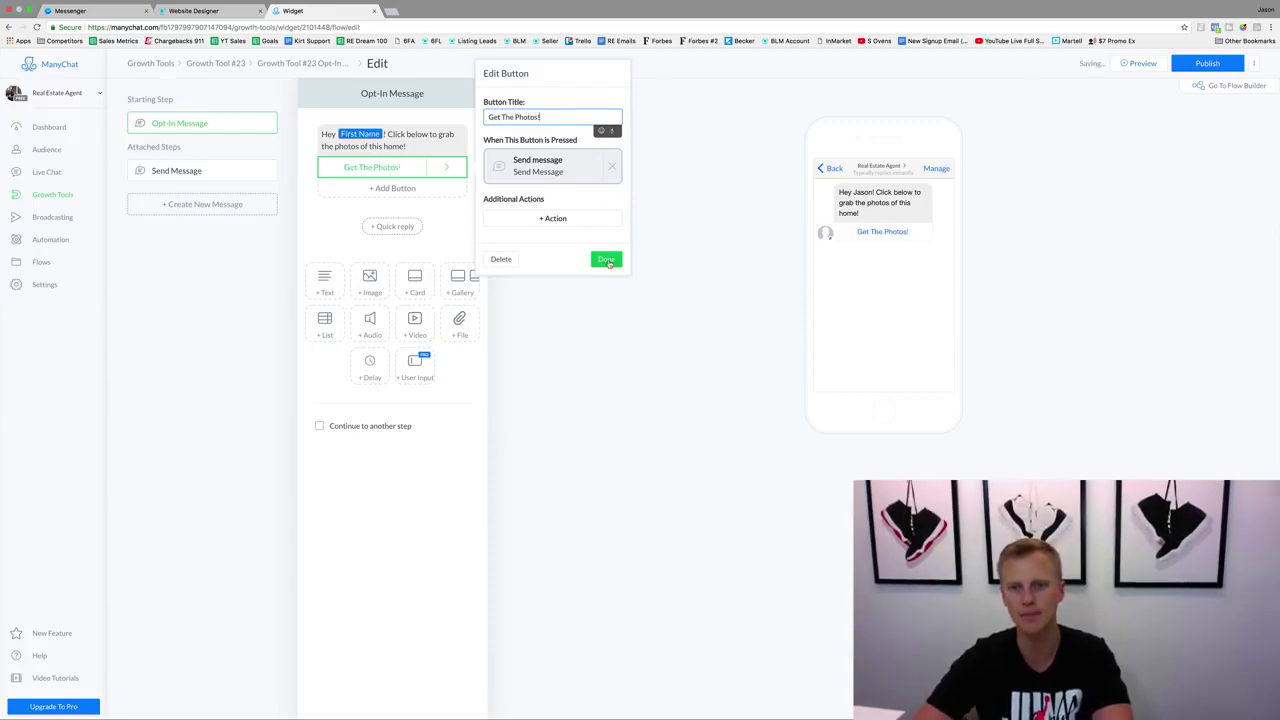
left_click(607, 260)
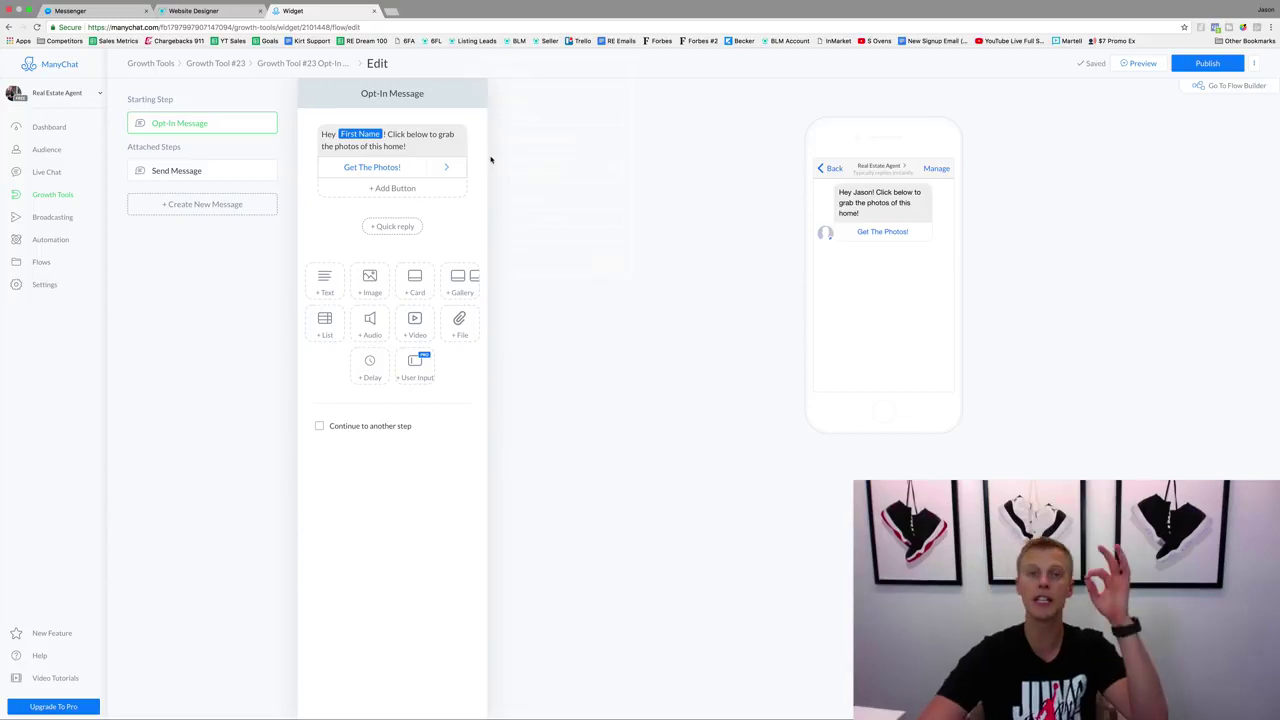
Step: Check the landing page's thanks section, and write "Grab the photos below..." as the text of the attached Send Message step
left_click(194, 12)
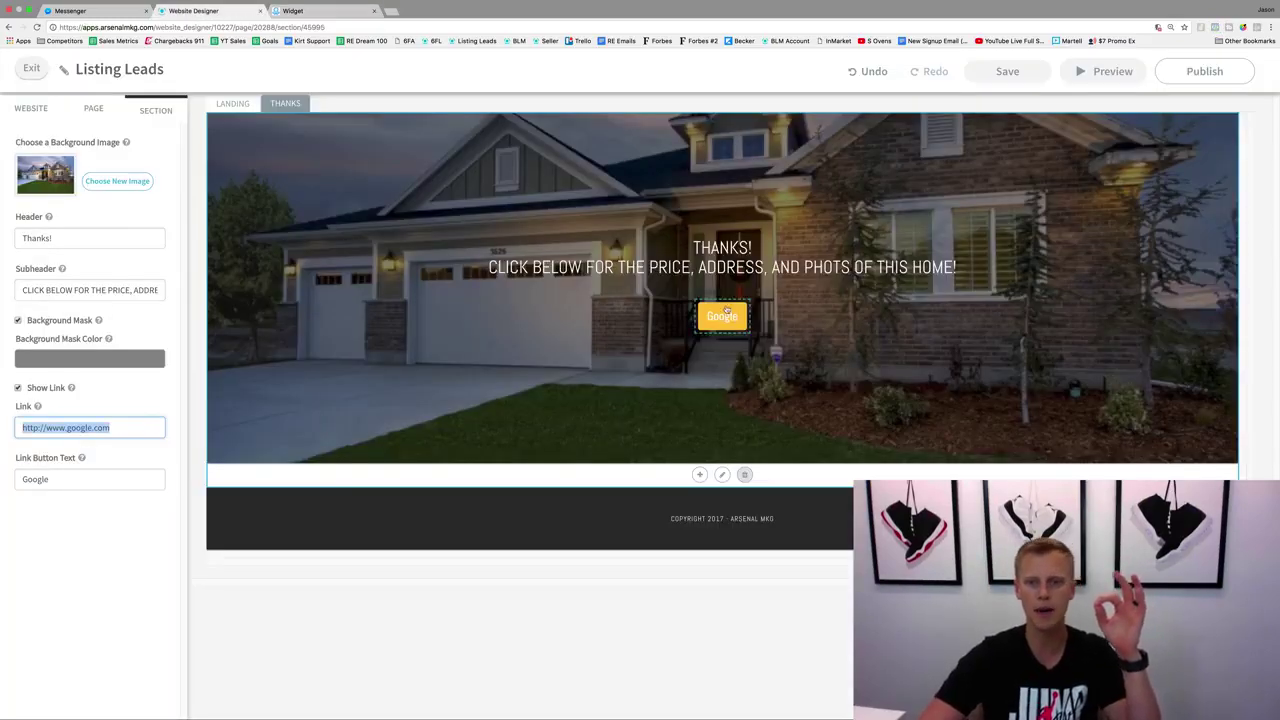
left_click(314, 9)
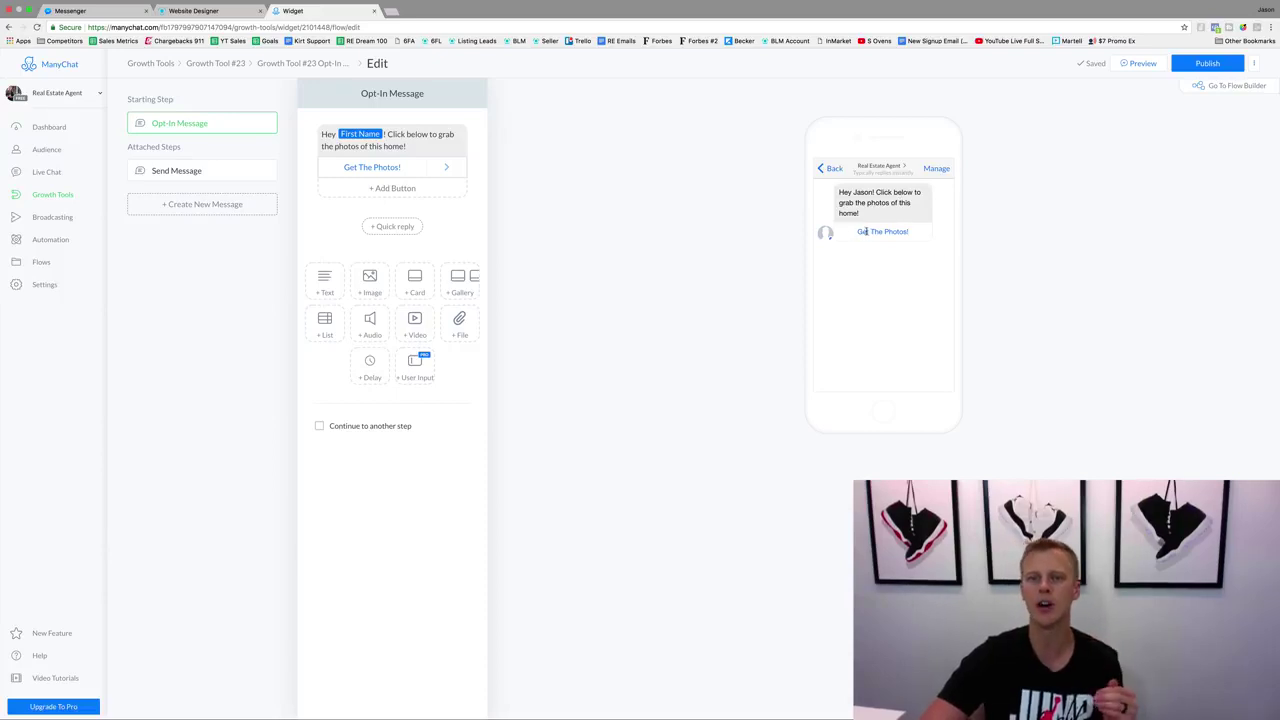
left_click(194, 172)
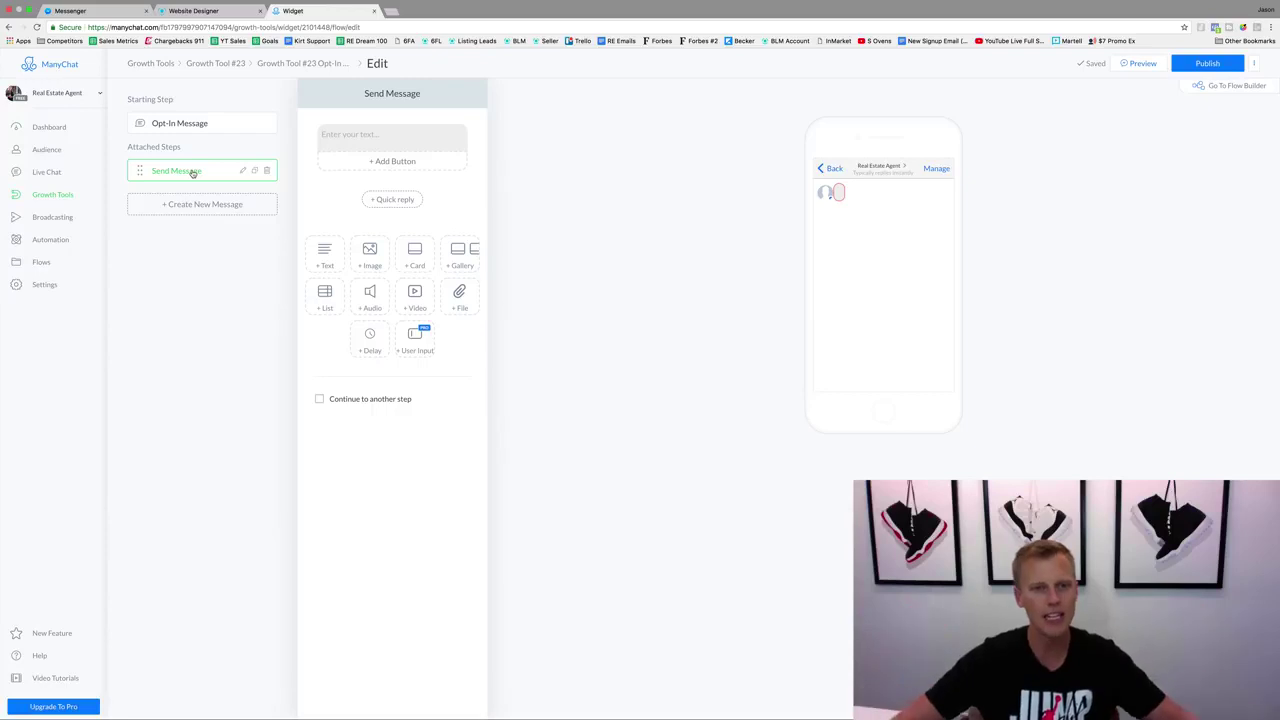
left_click(366, 137)
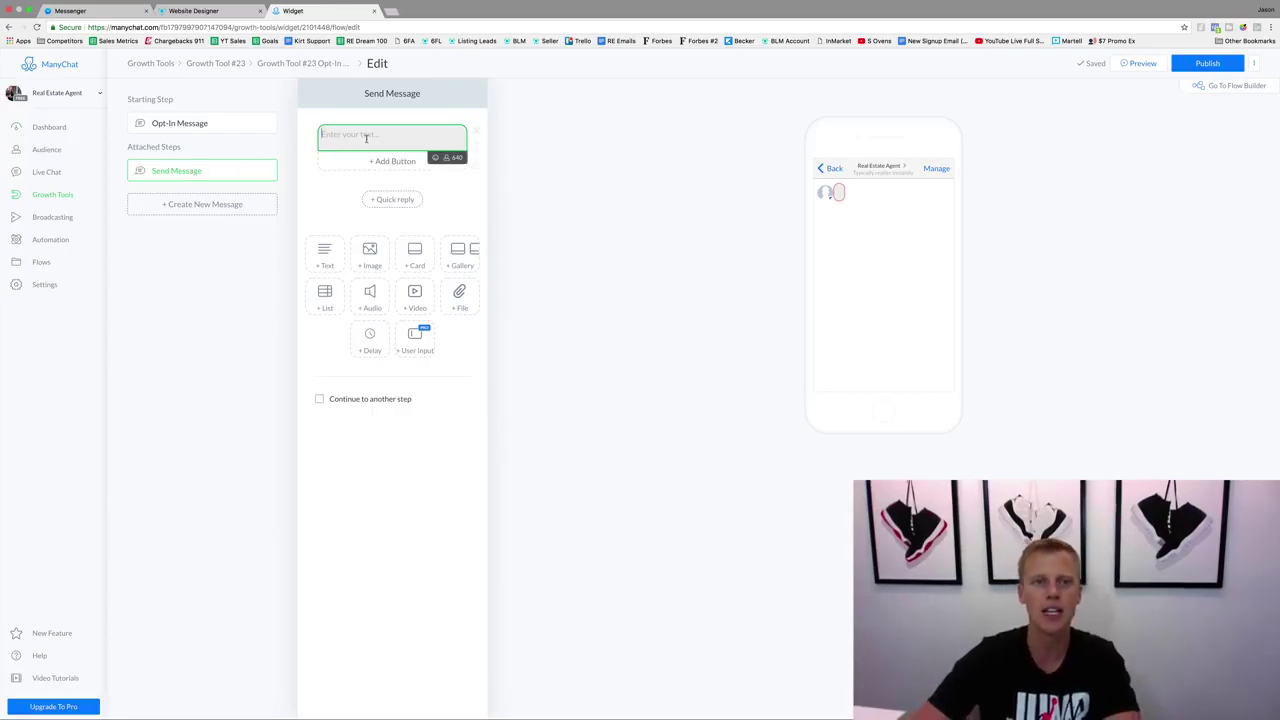
type("Grab")
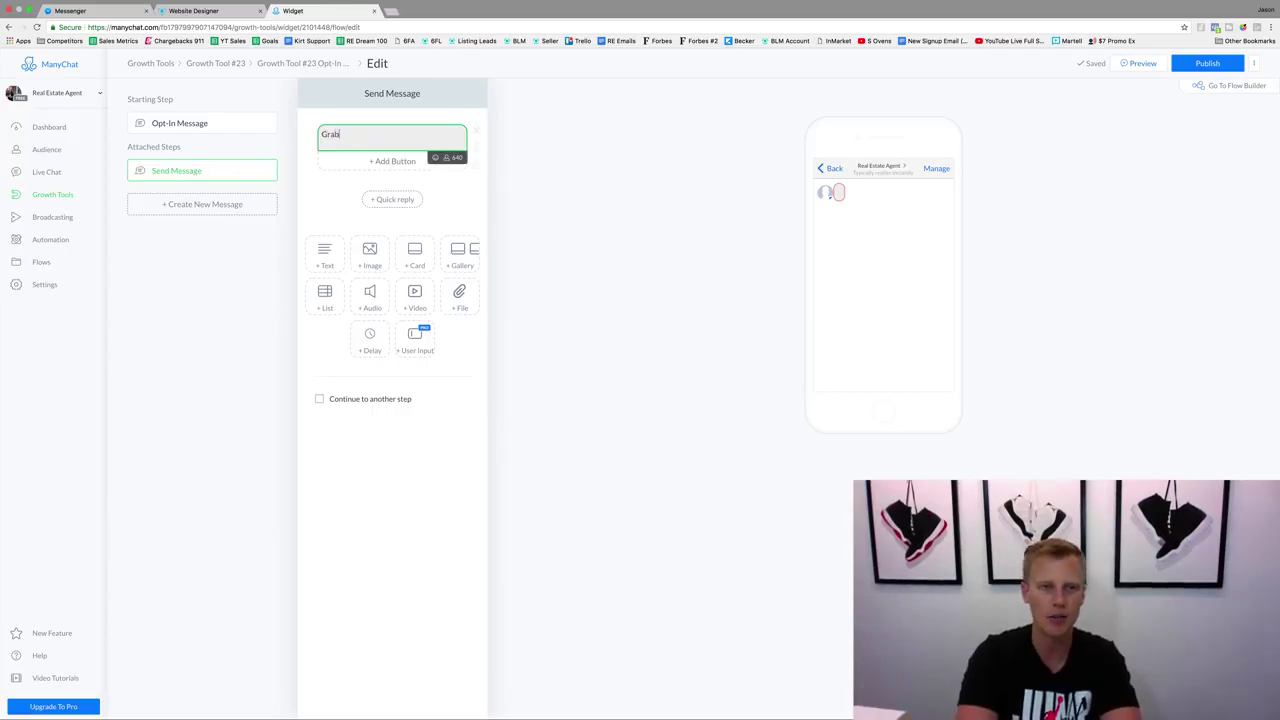
type(" the photos below...")
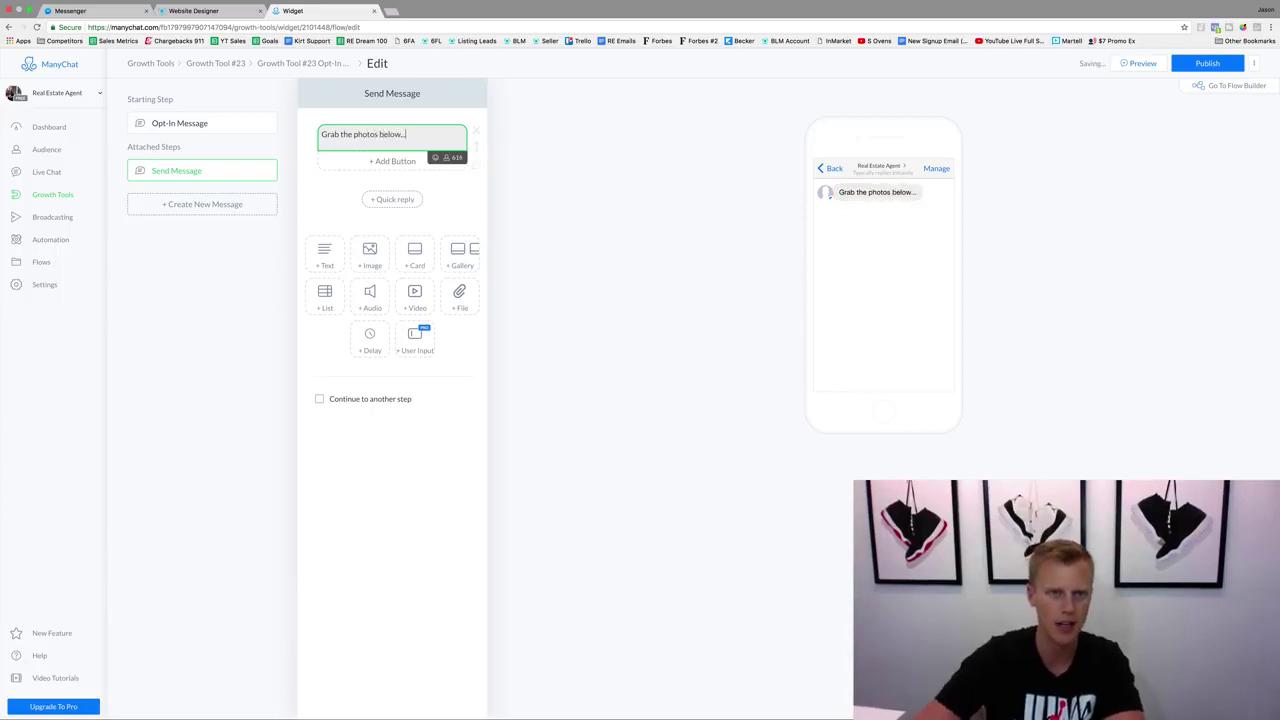
left_click(378, 161)
type("Get The Photos")
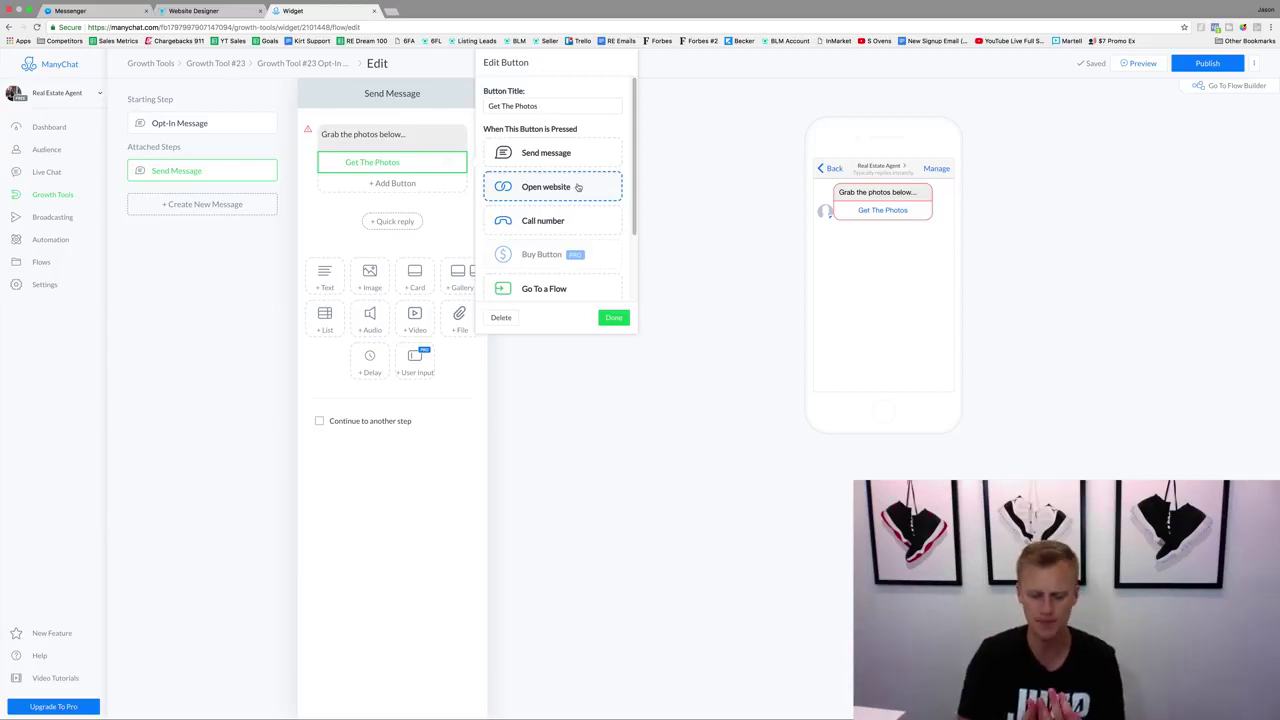
key("ctrl+t")
type("google.com")
key("Return")
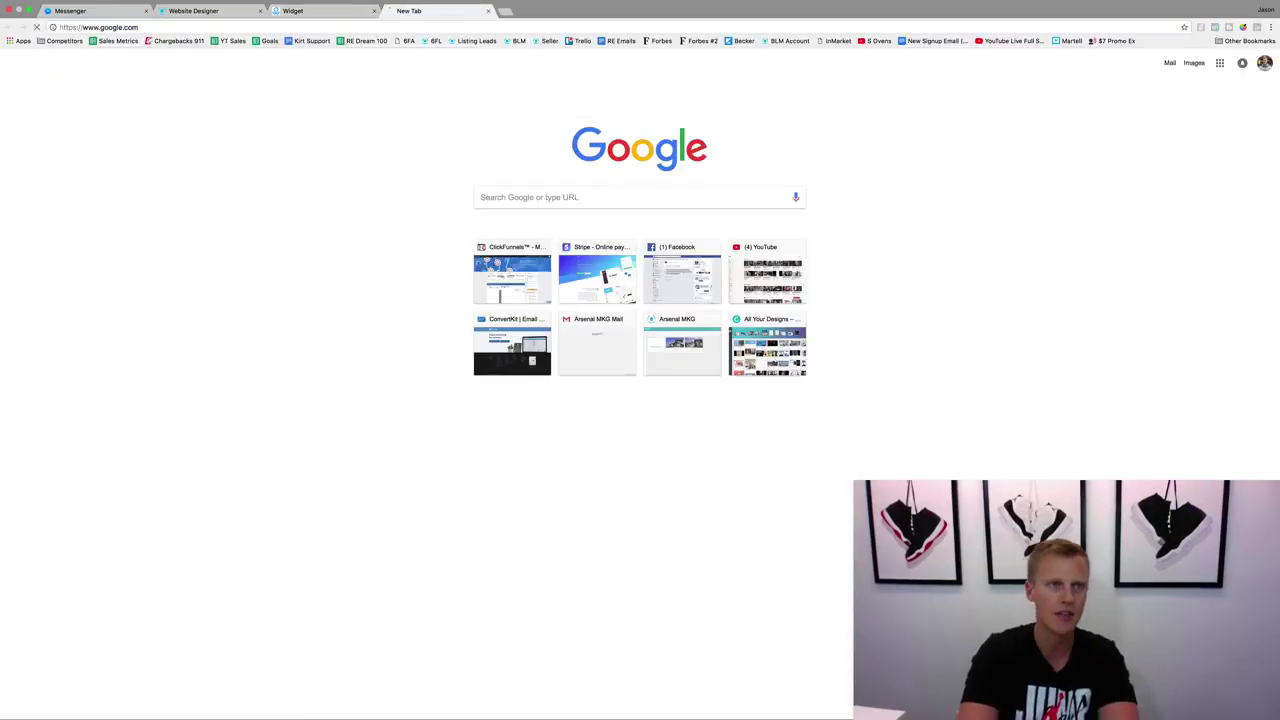
left_click(280, 27)
key("super+c")
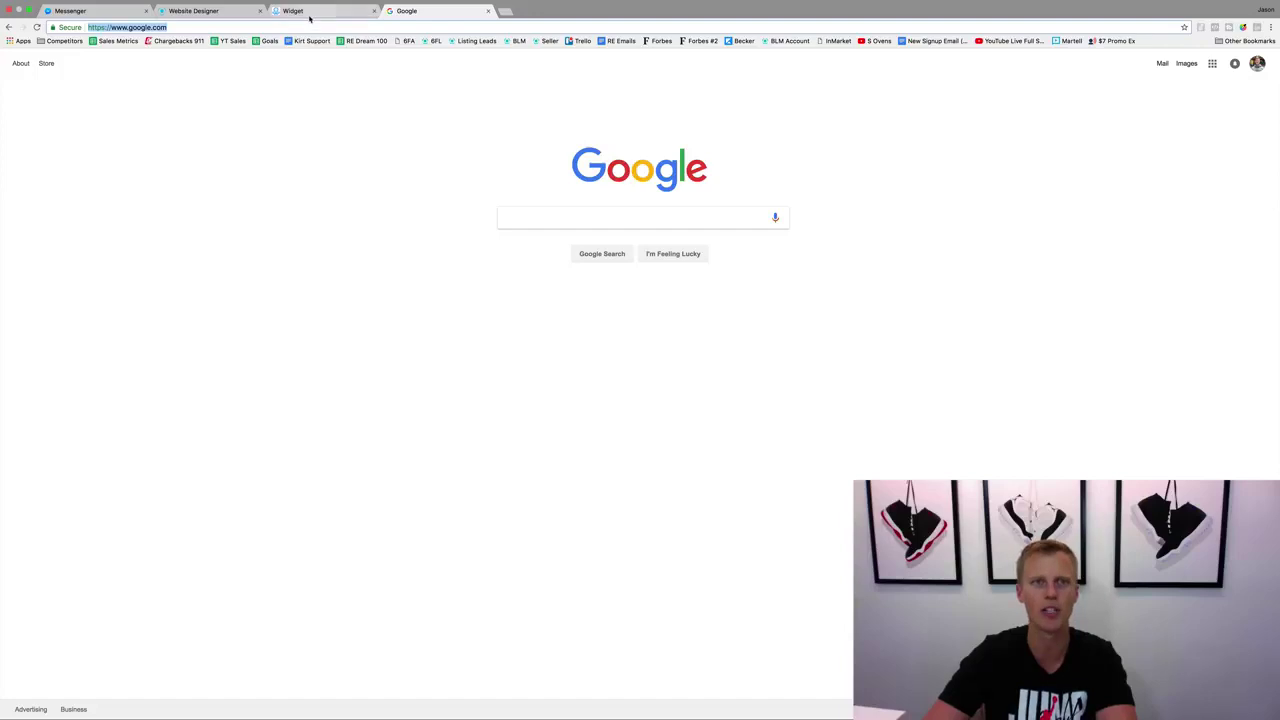
left_click(303, 11)
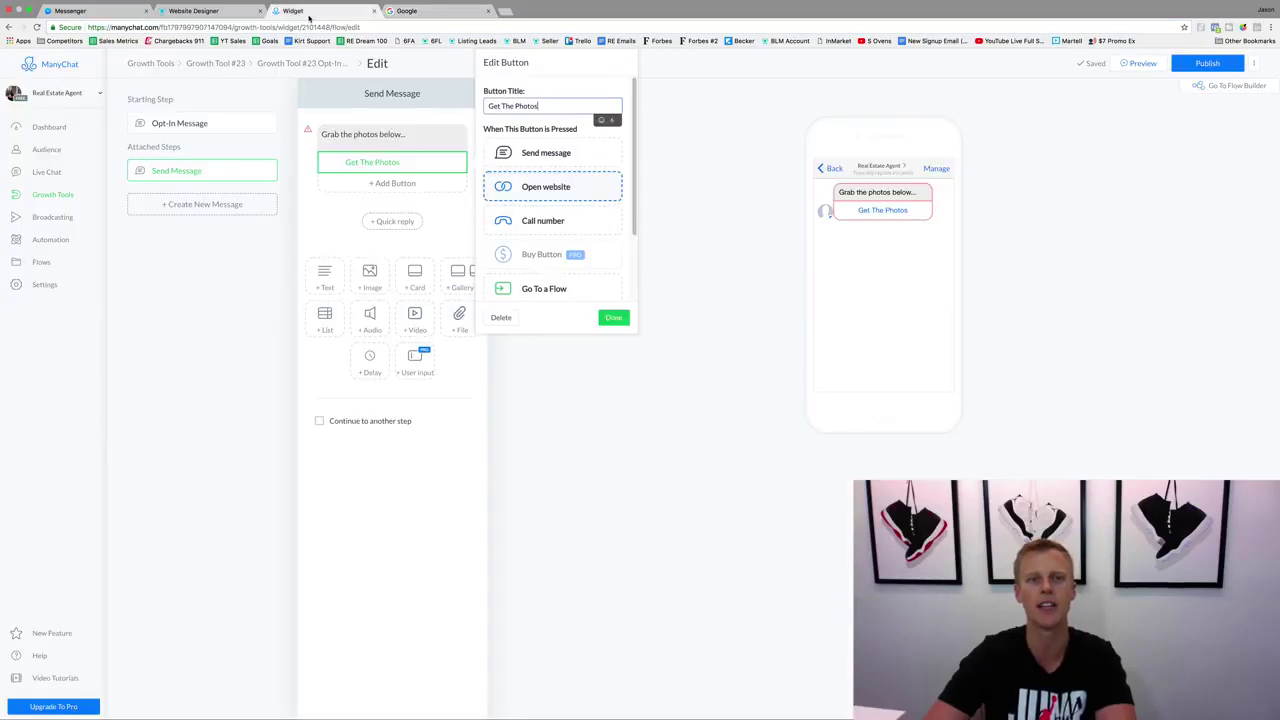
left_click(551, 190)
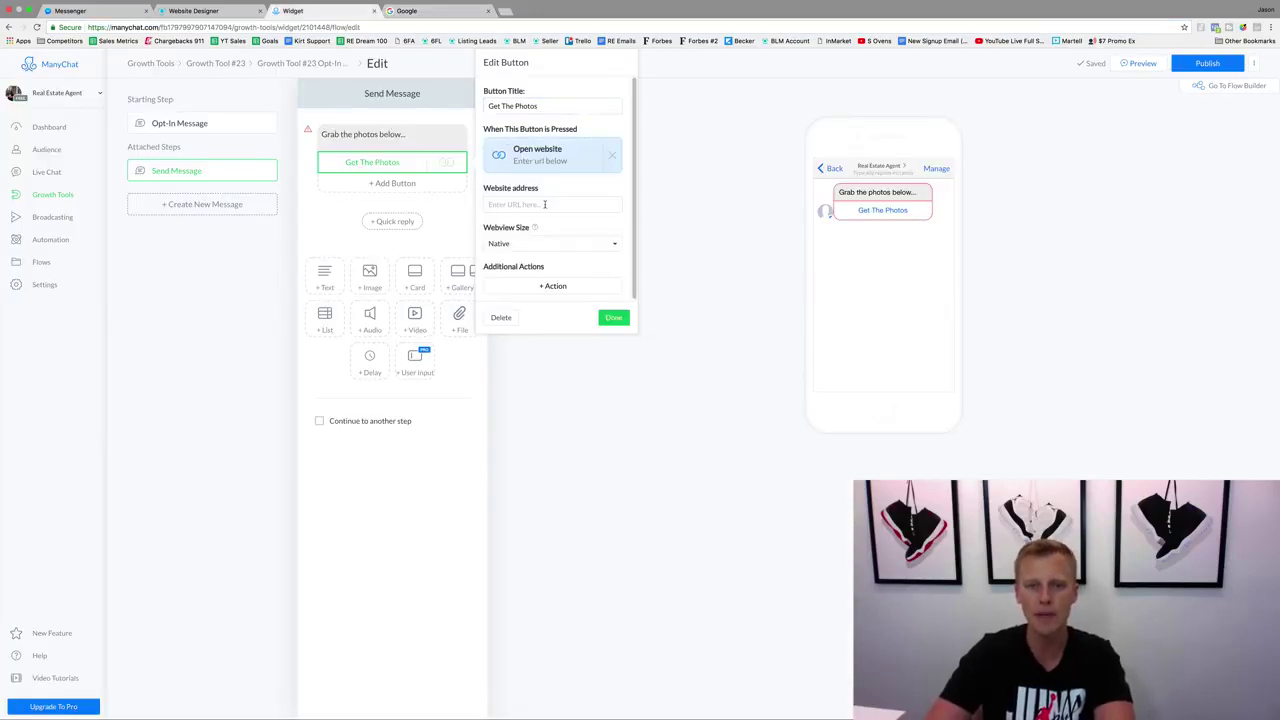
left_click(544, 204)
key("super+v")
left_click(614, 319)
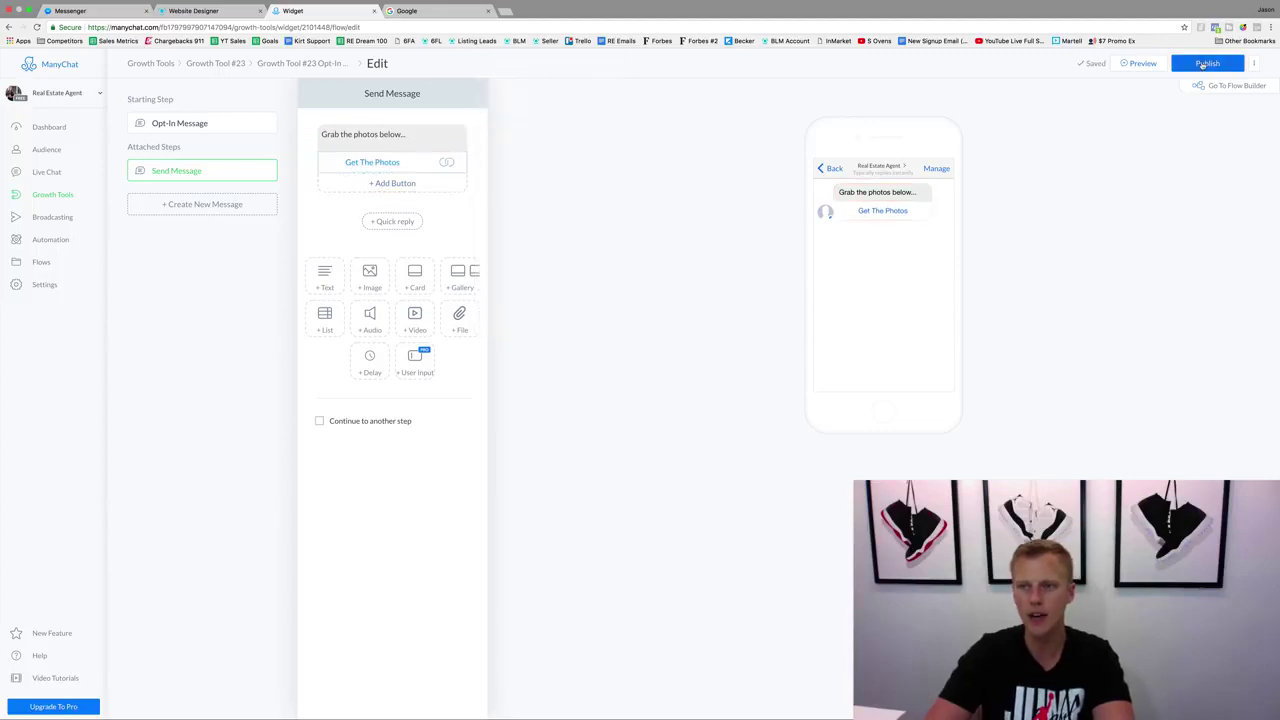
Step: Publish the growth tool's message flow, send a preview of it and open the preview in Messenger
left_click(1203, 64)
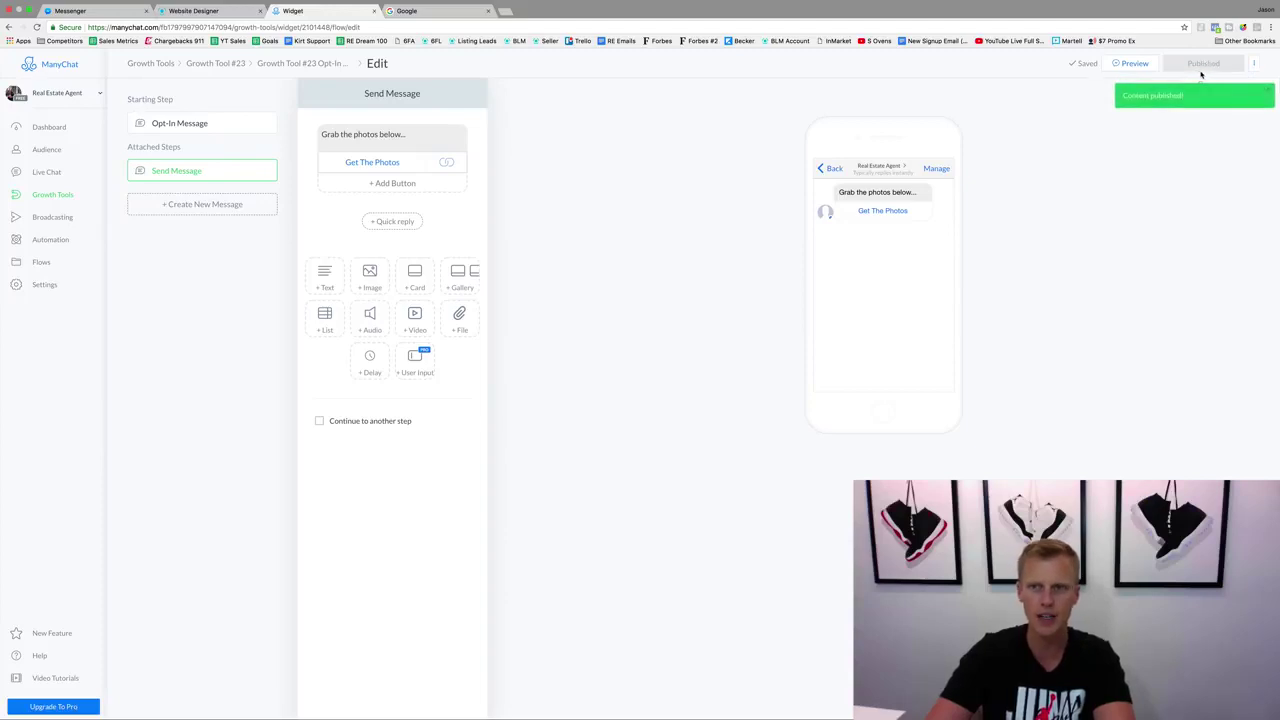
left_click(1134, 67)
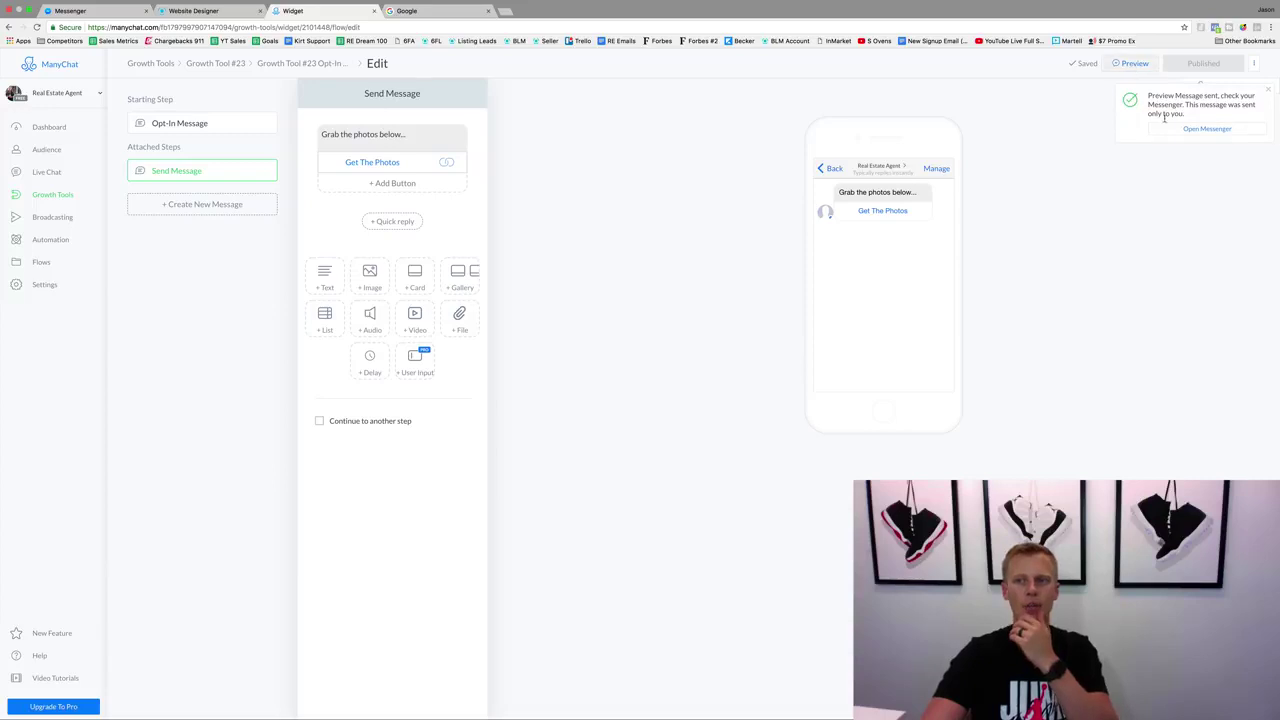
left_click(1183, 130)
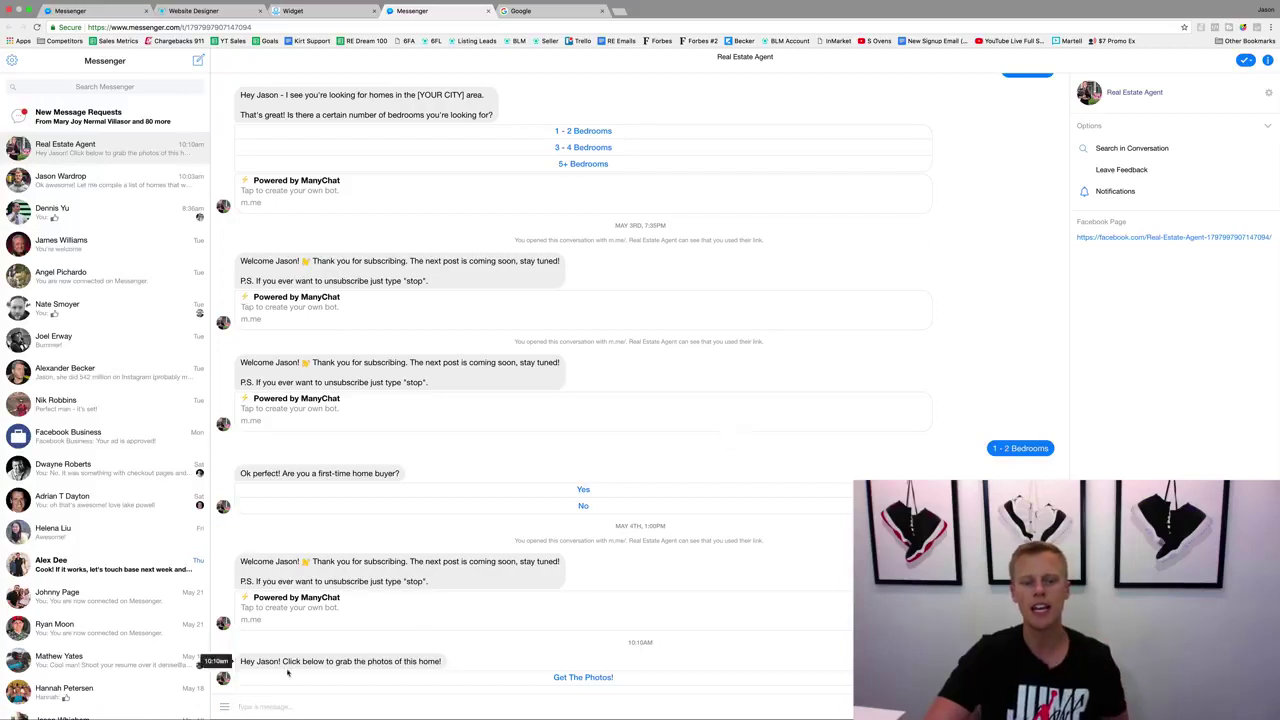
Step: Test the previewed conversation by answering with "Get The Photos!" and following the "Get The Photos" link, and return to Messenger
left_click(613, 677)
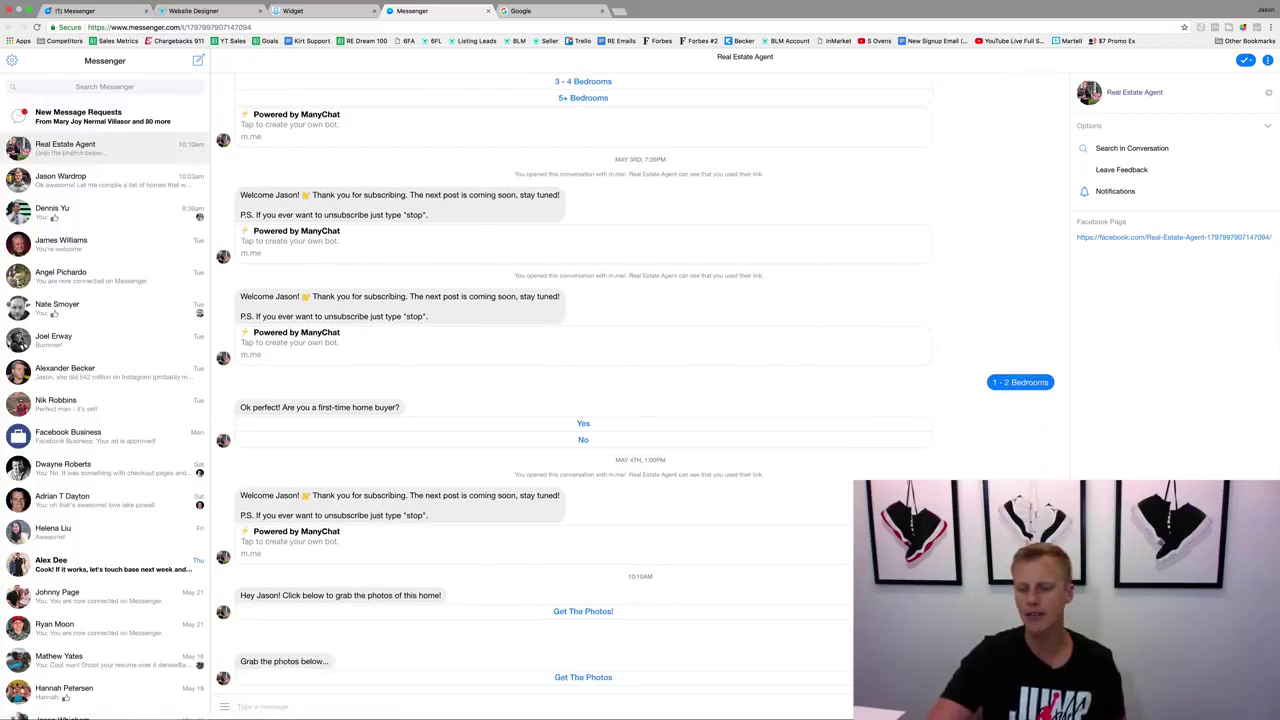
left_click(569, 683)
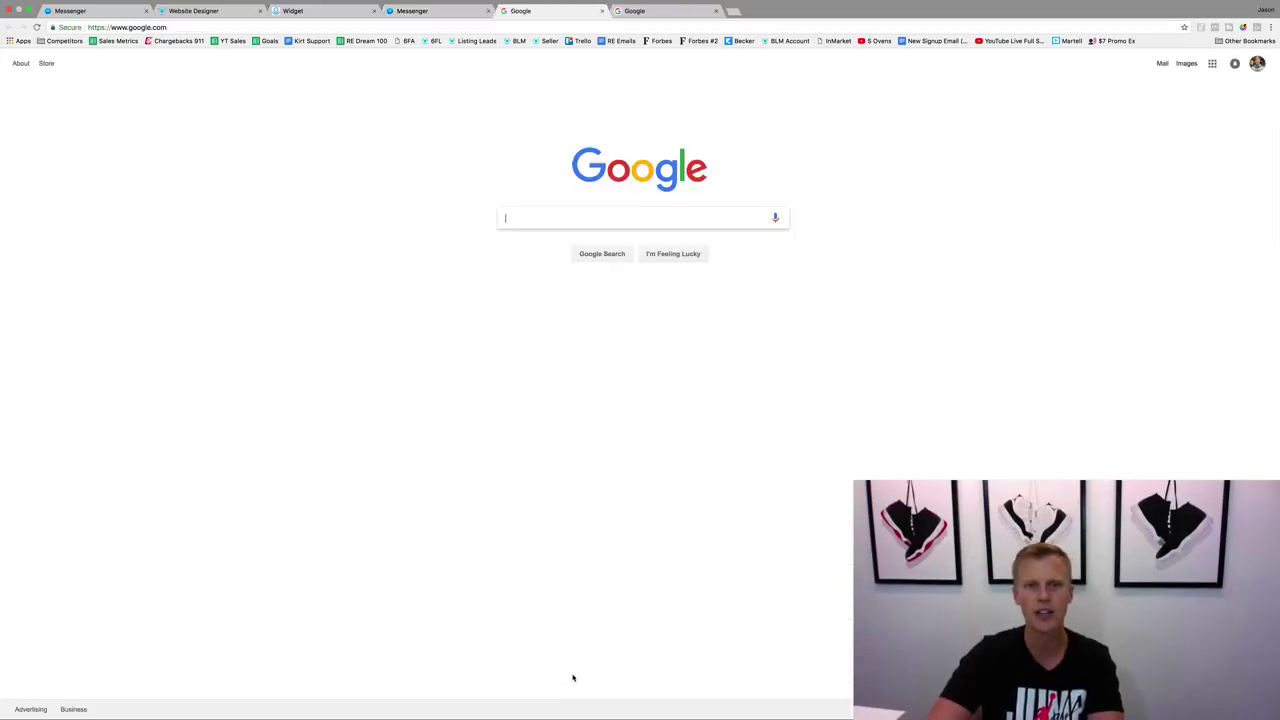
left_click(430, 12)
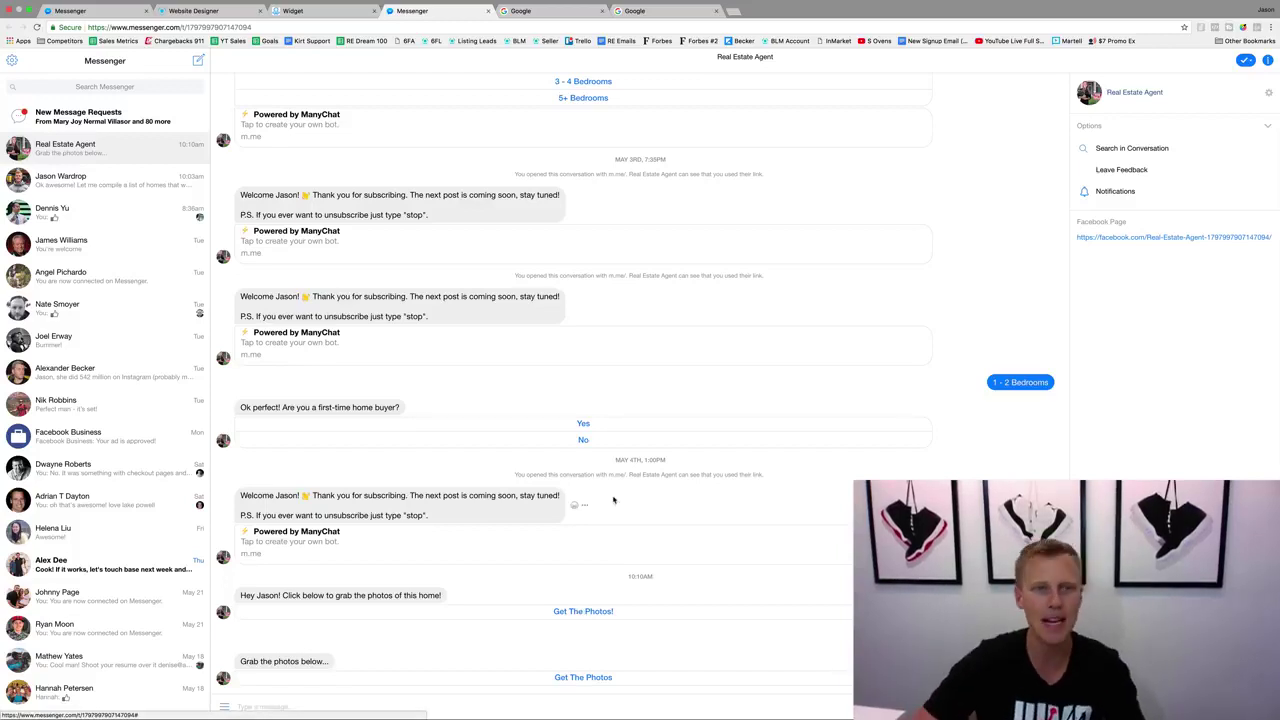
Step: View the ManyChat dashboard, and test the "Get The Photos" link in the Messenger conversation once more
left_click(340, 15)
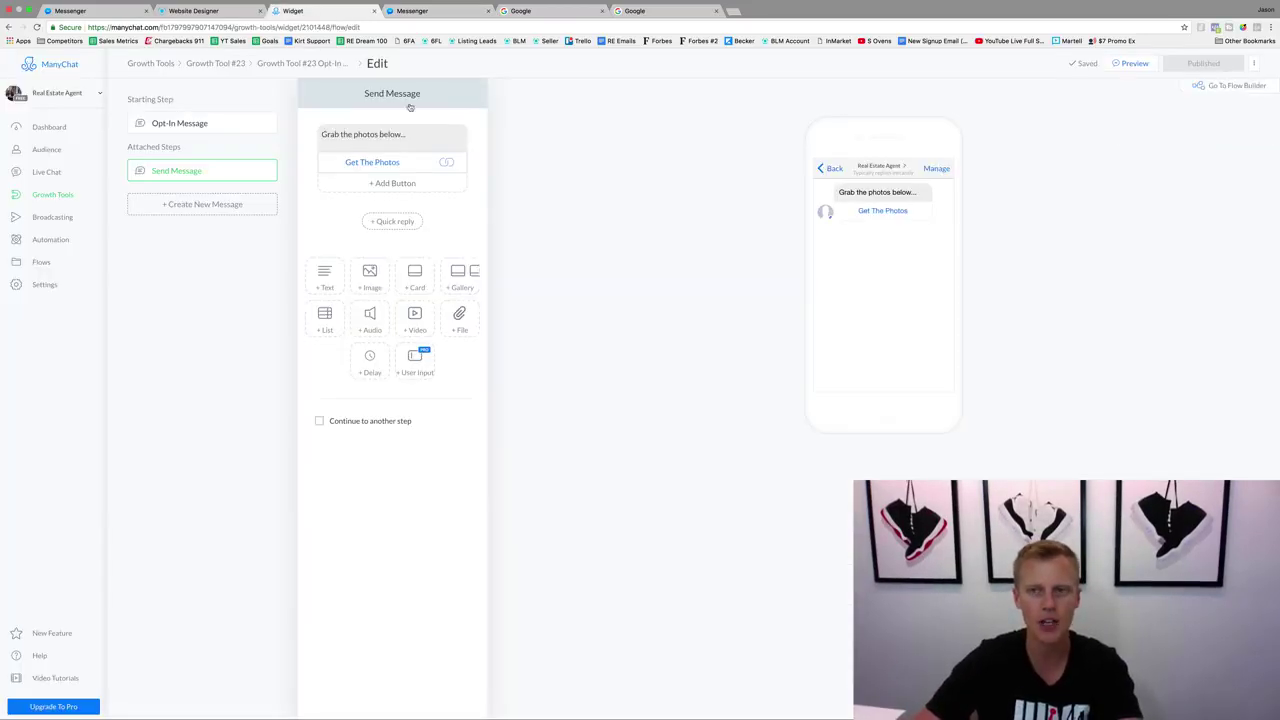
left_click(47, 128)
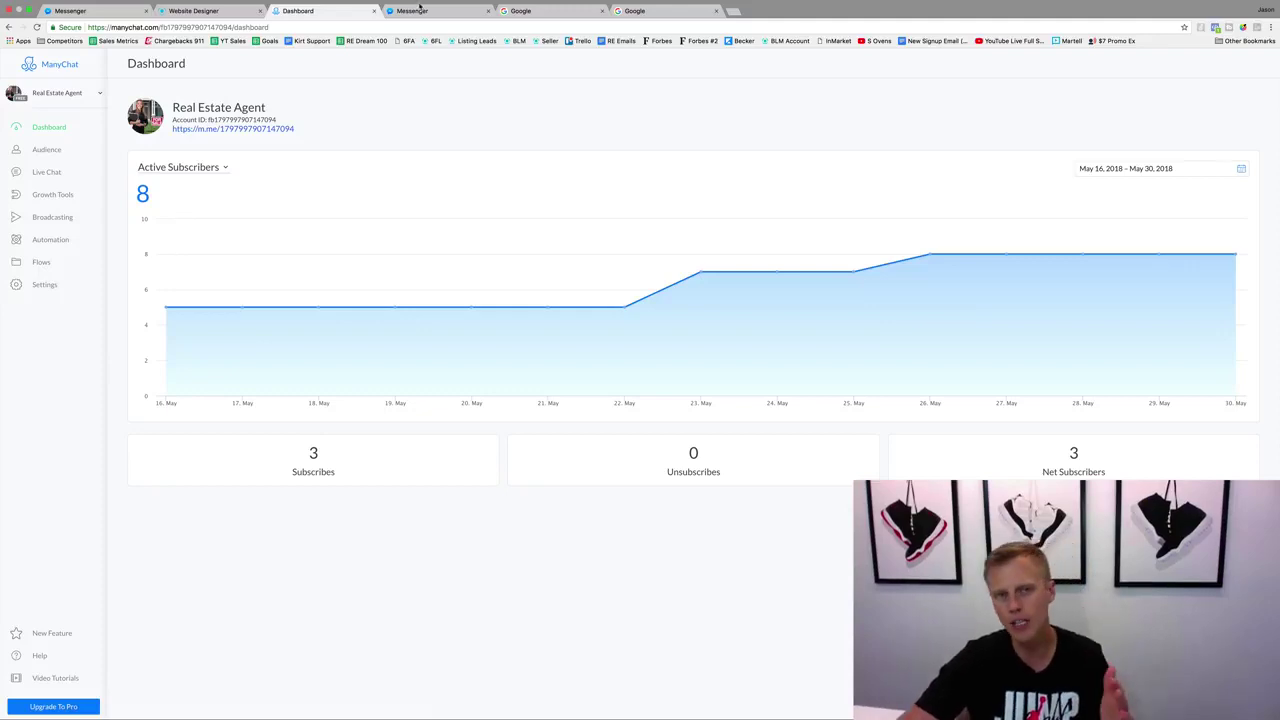
key("ctrl+Tab")
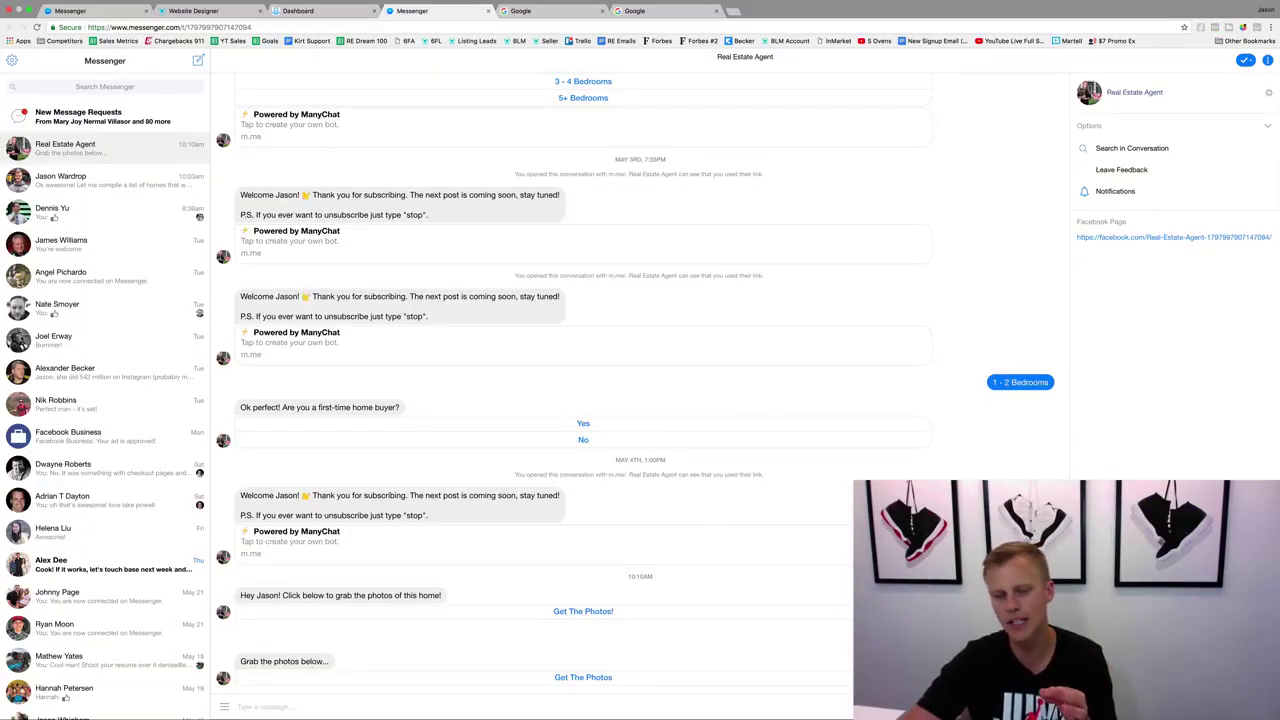
left_click(581, 678)
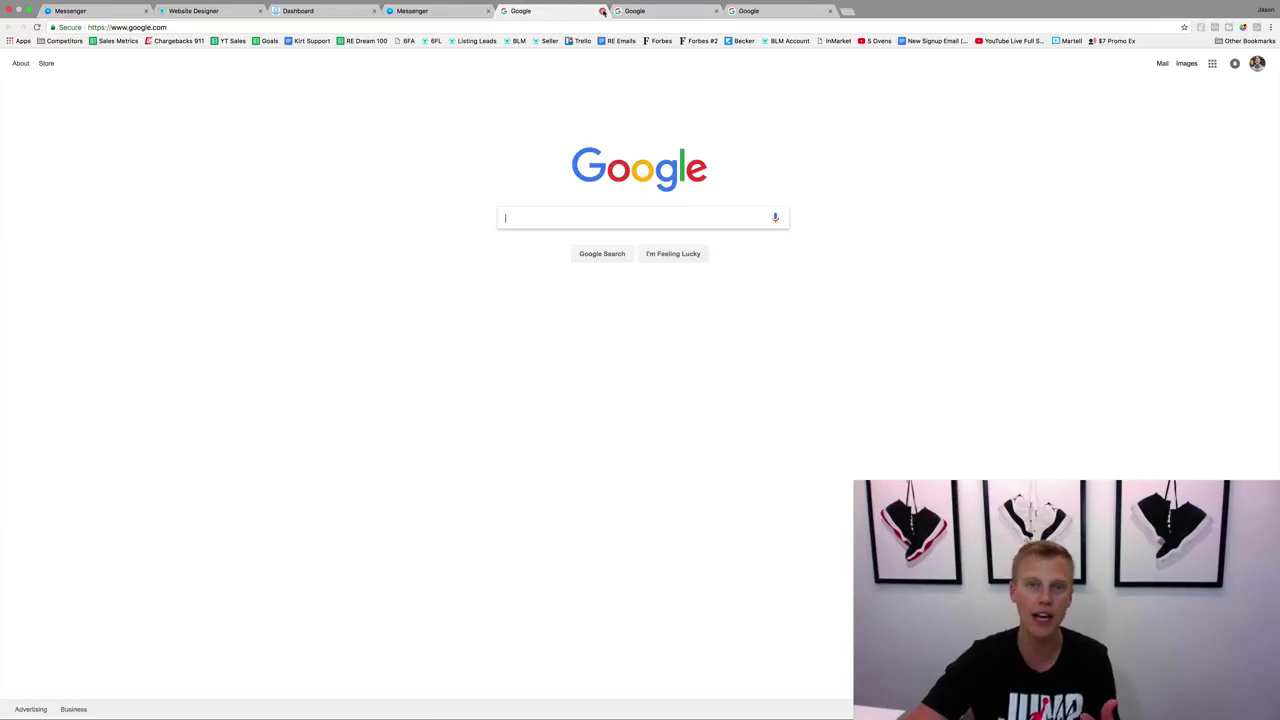
left_click(449, 14)
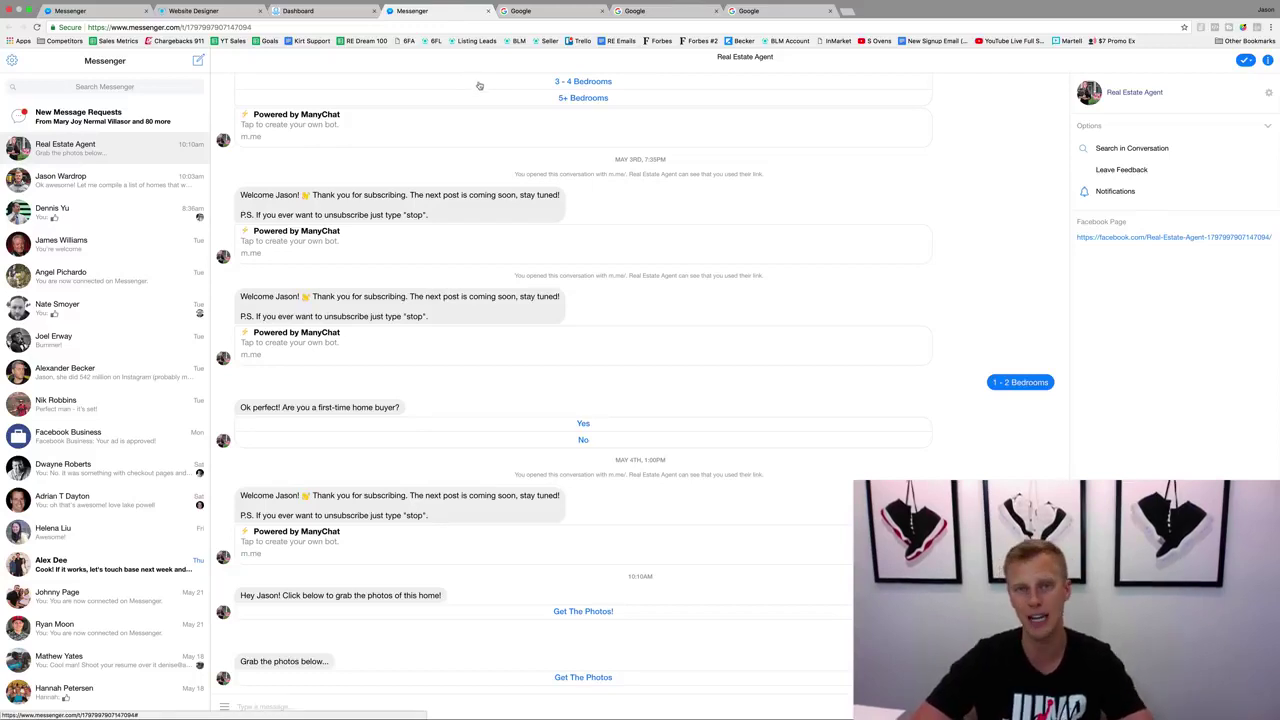
Step: Switch to ManyChat, set Growth Tool #23's custom ref parameter to "demo", save it and copy its Messenger Ref URL
left_click(310, 11)
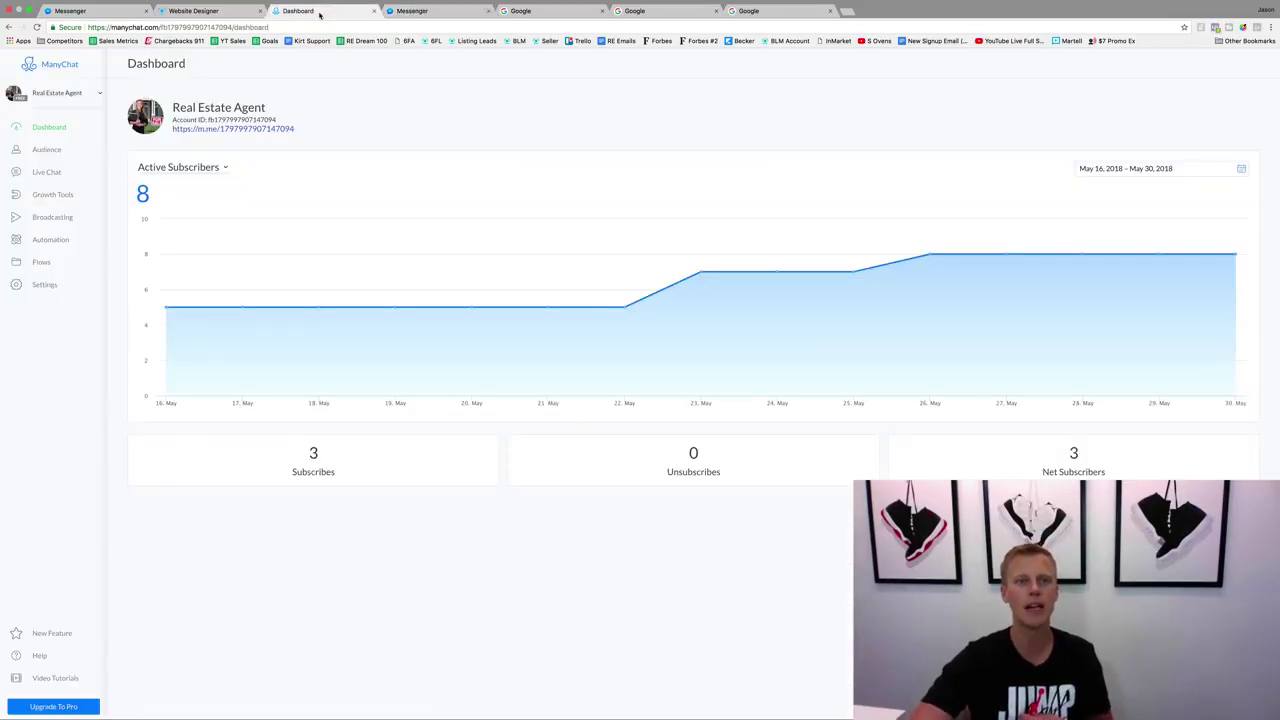
left_click(50, 198)
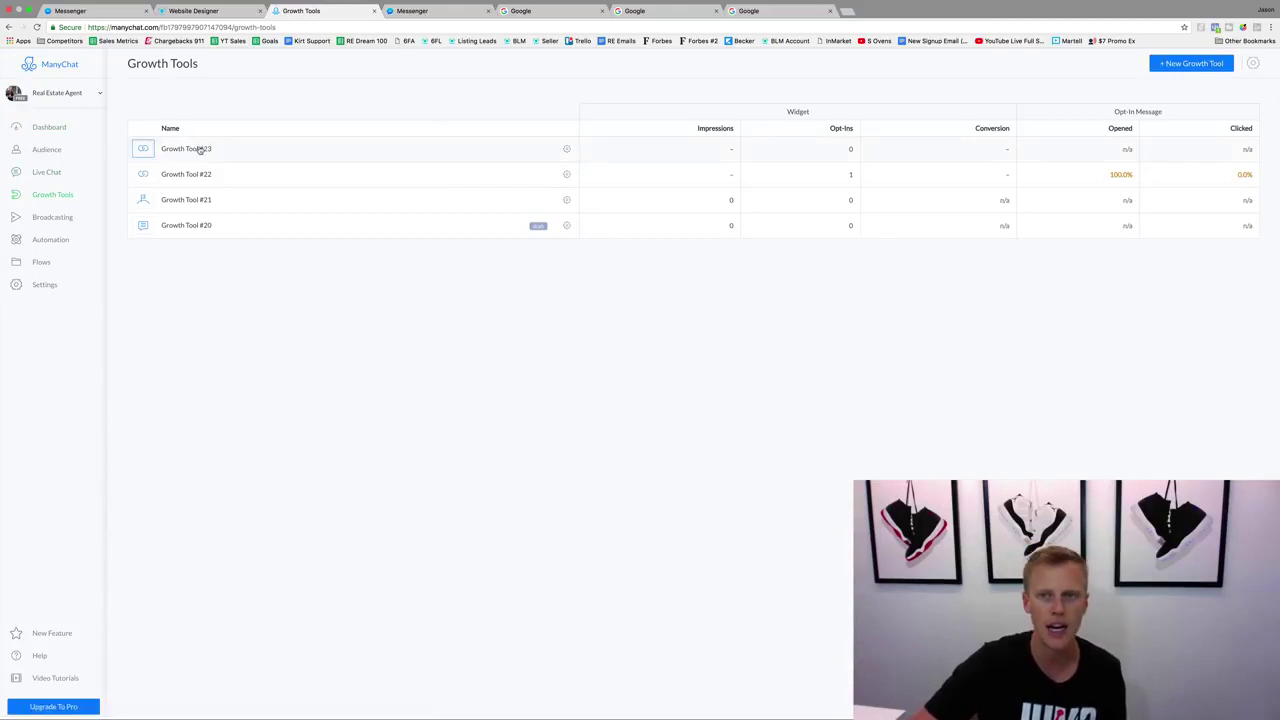
left_click(200, 149)
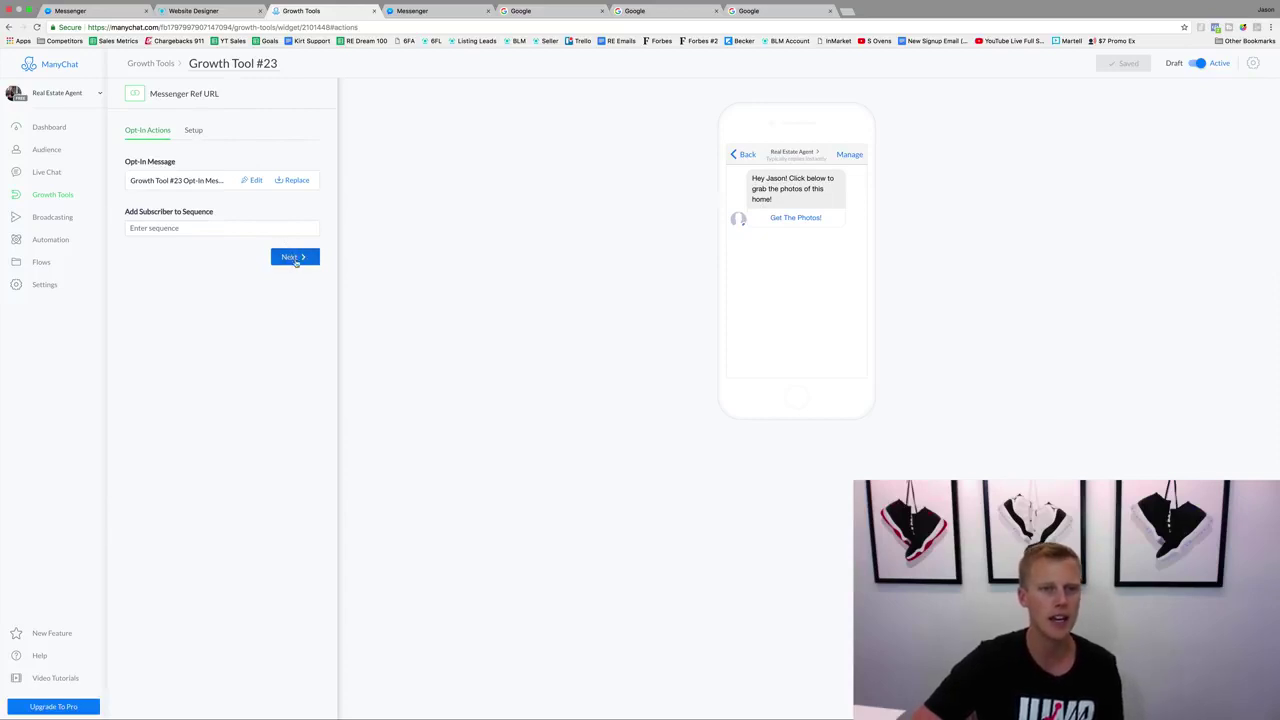
left_click(300, 259)
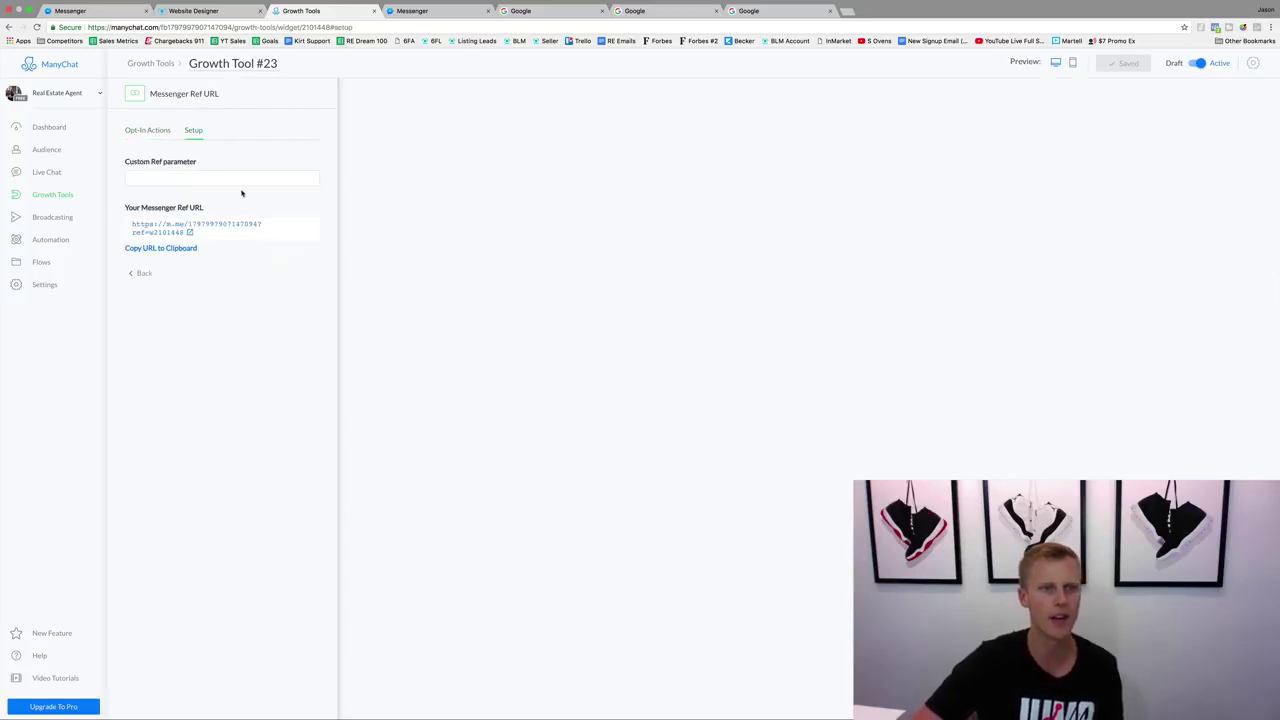
left_click(159, 176)
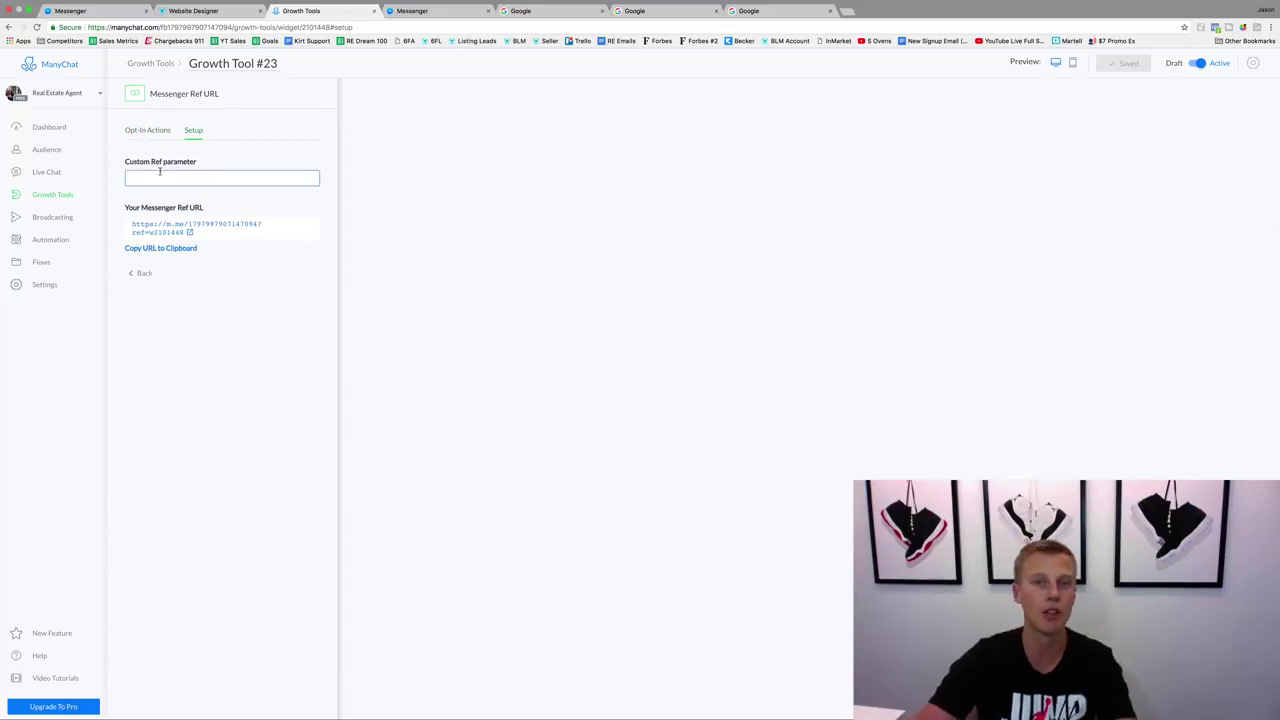
type("demo")
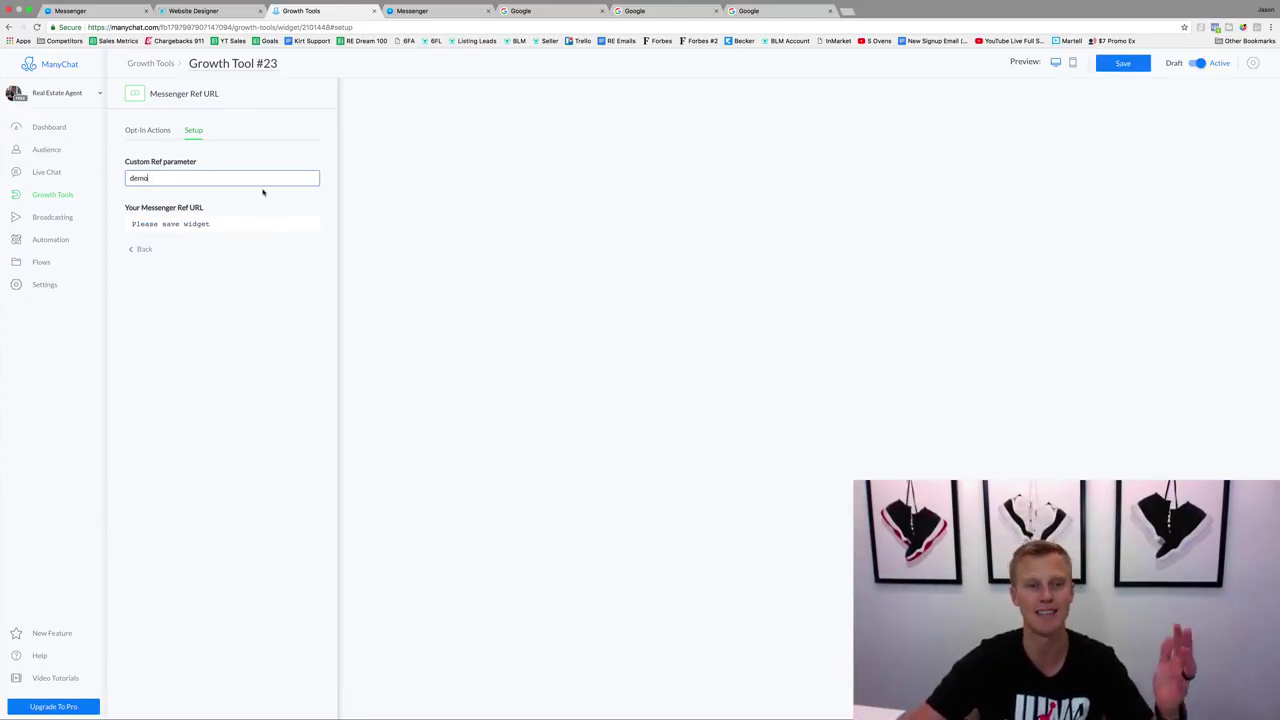
left_click(1117, 63)
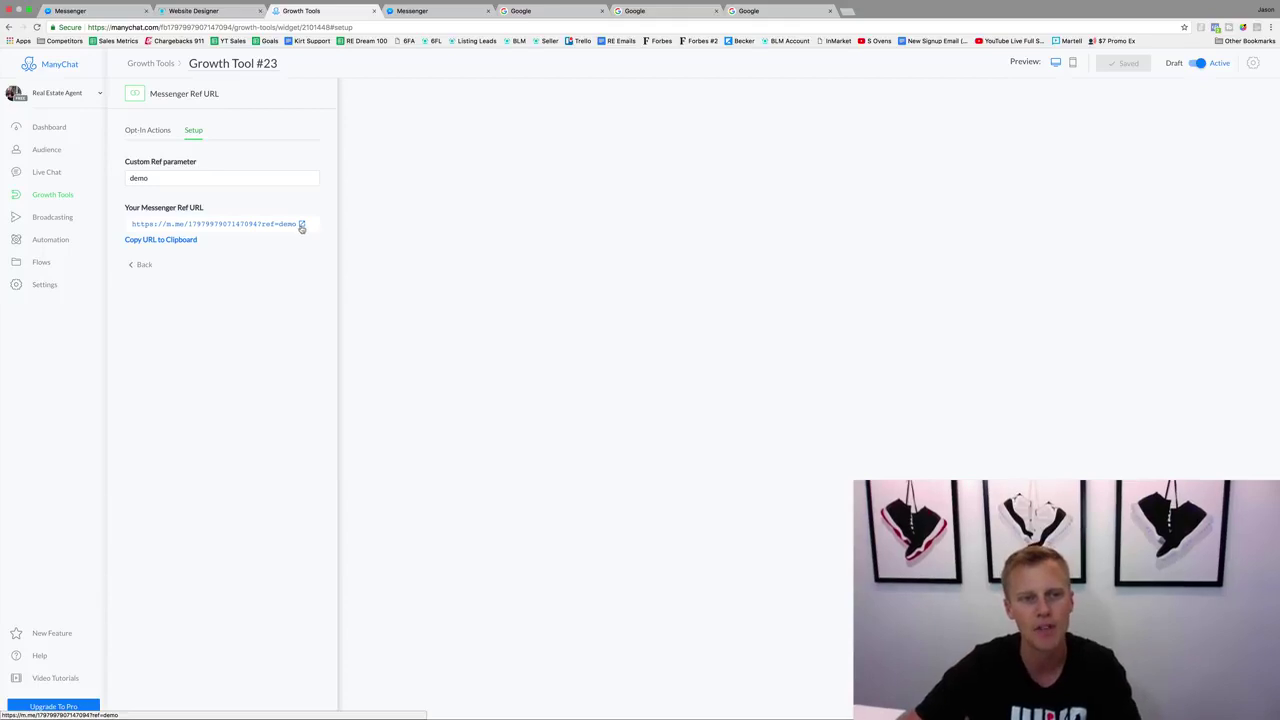
left_click(149, 241)
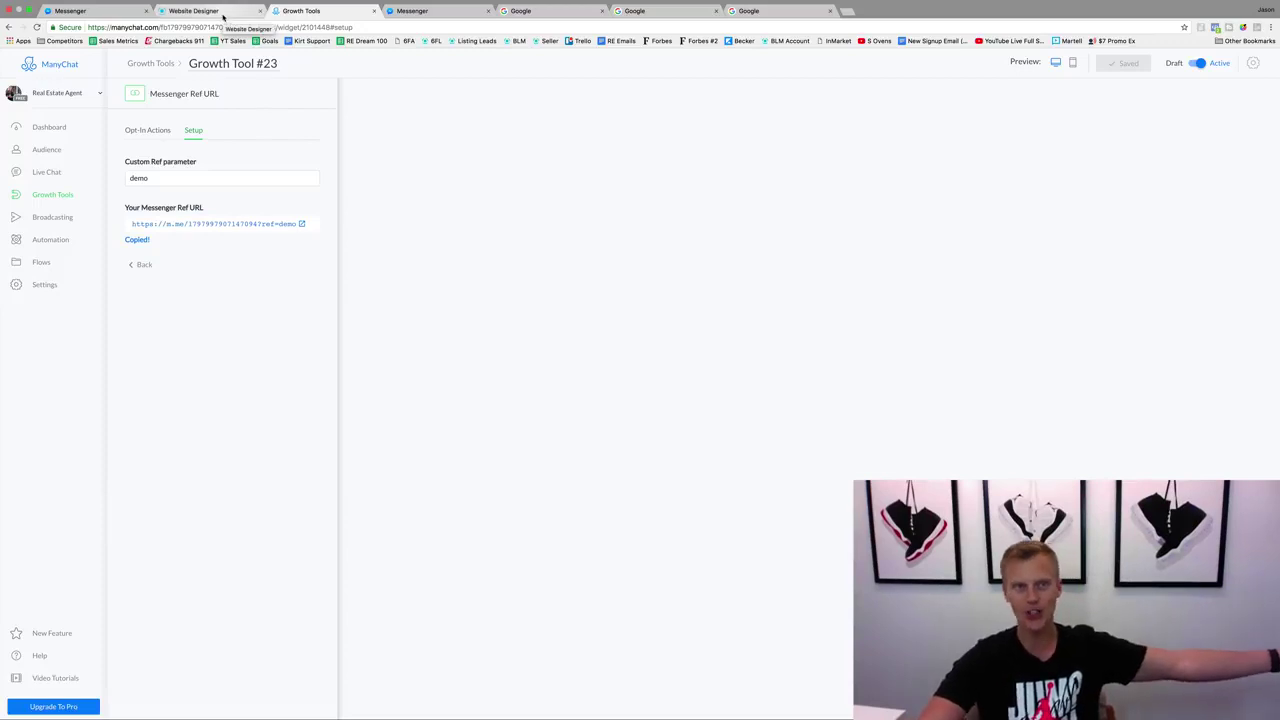
Step: Switch to the Arsenal MKG website designer and replace the thank-you page button's link with the copied Messenger Ref URL
left_click(222, 14)
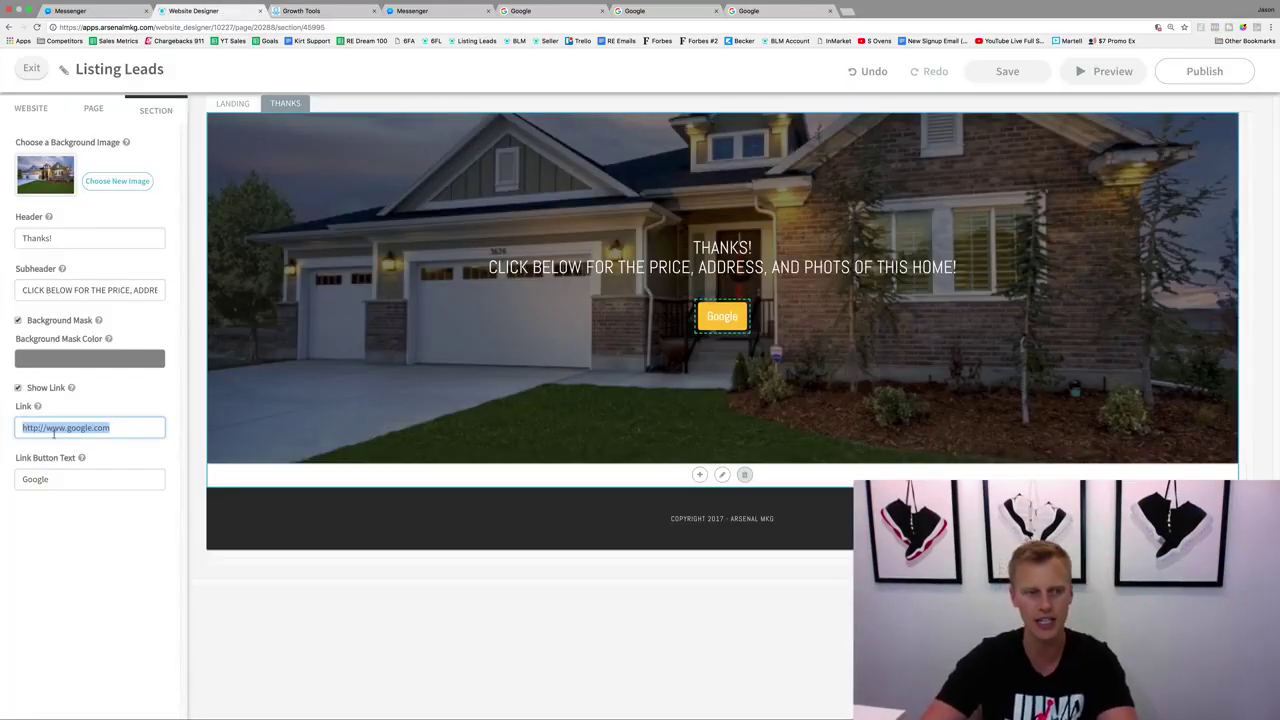
left_click(118, 430)
key("super+a")
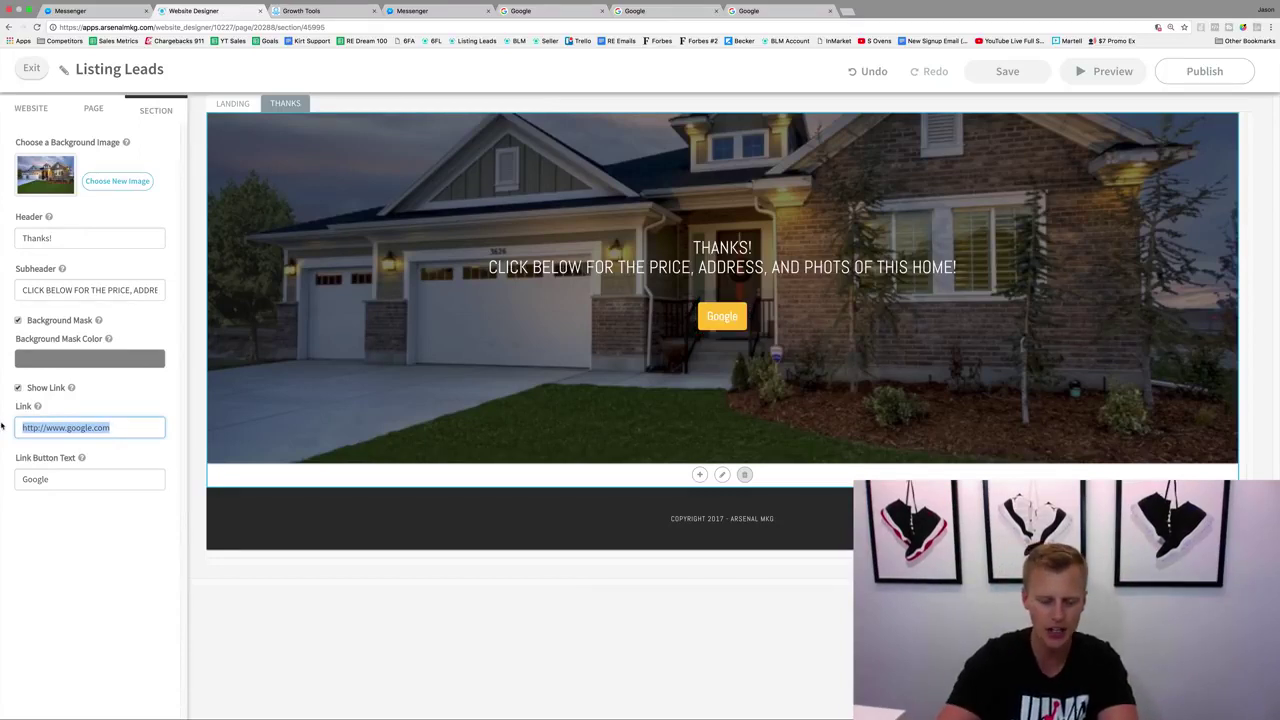
key("BackSpace")
key("super+v")
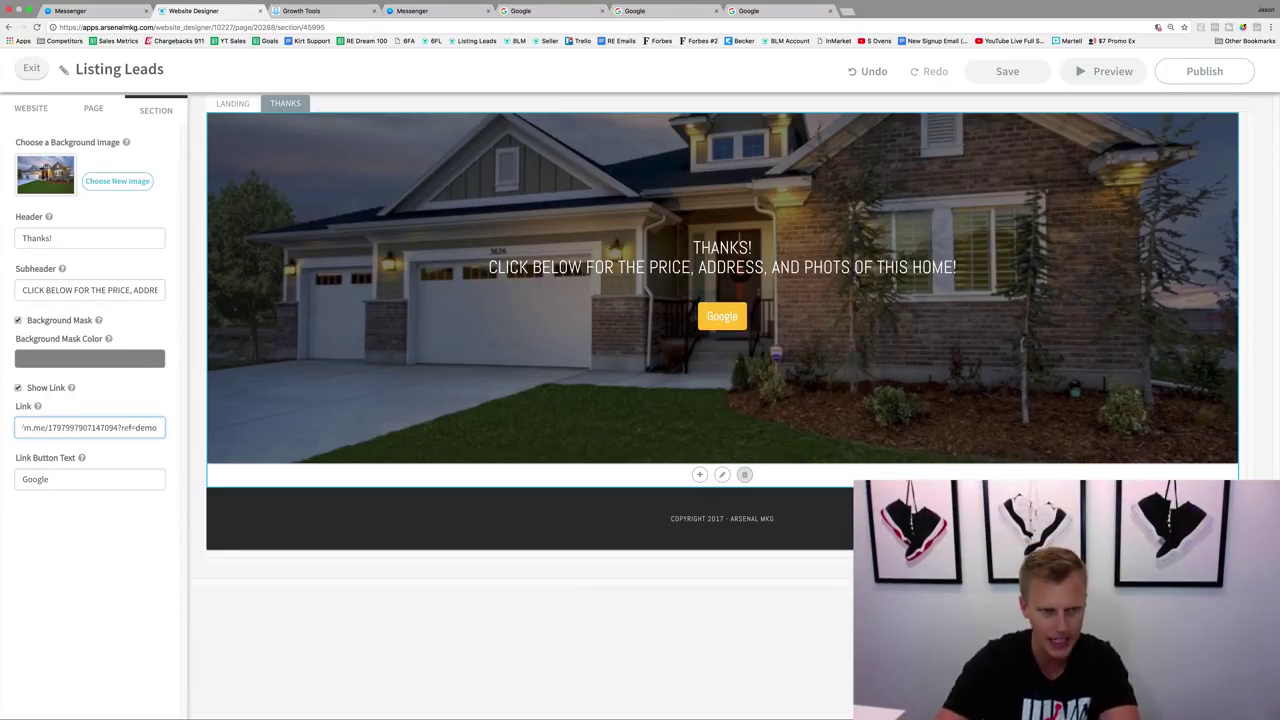
key("super+a")
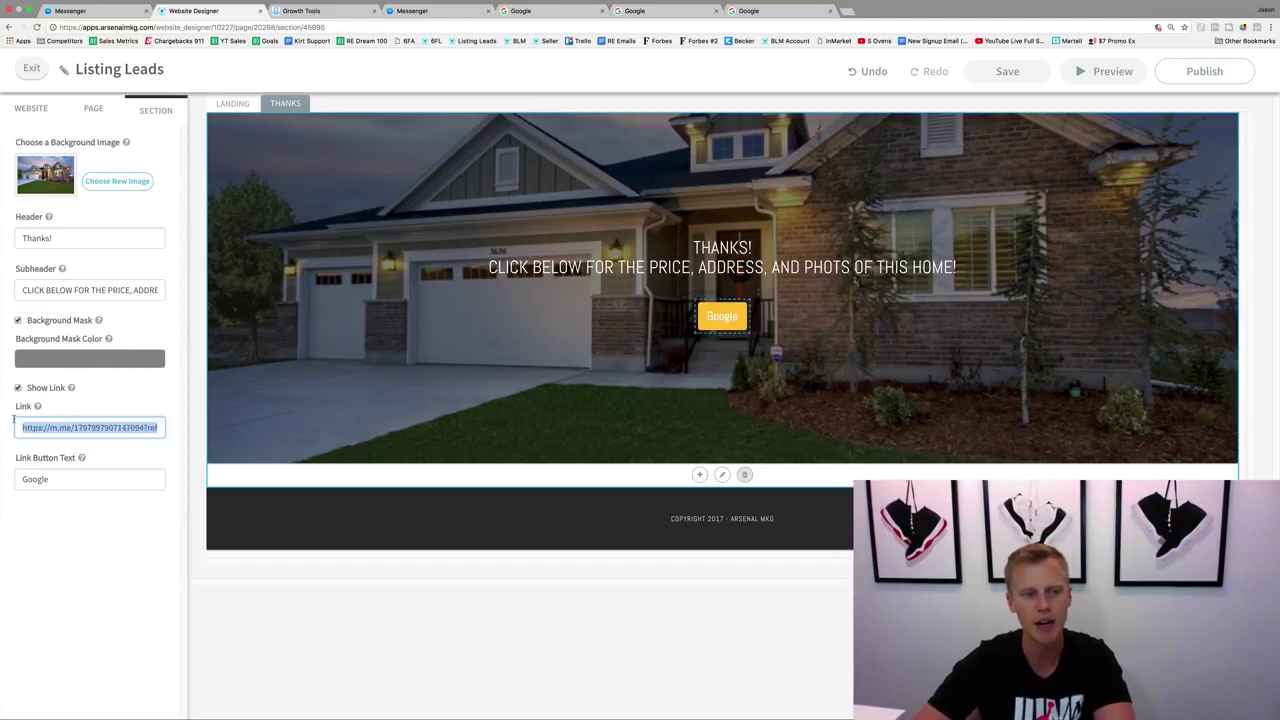
Step: Set the thank-you page's link button text to "Get The Photos Now!" and publish the website
left_click(61, 479)
key("super+a")
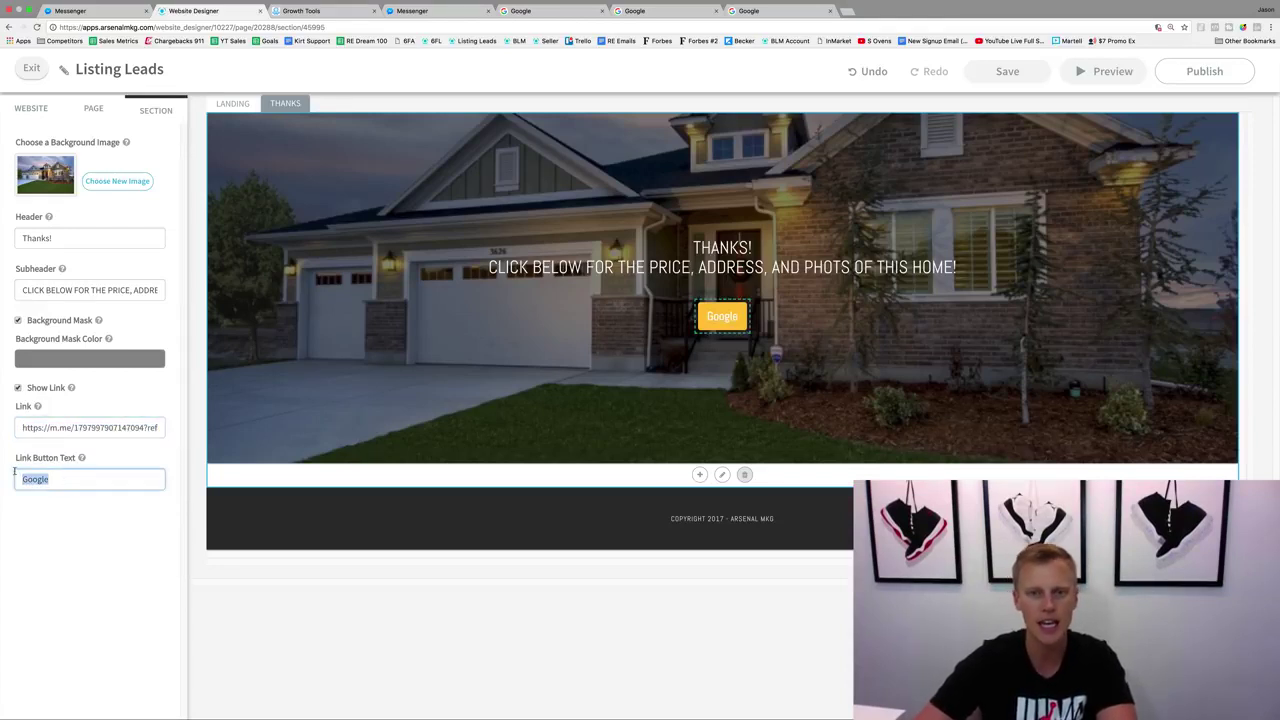
type("Get The Phtos")
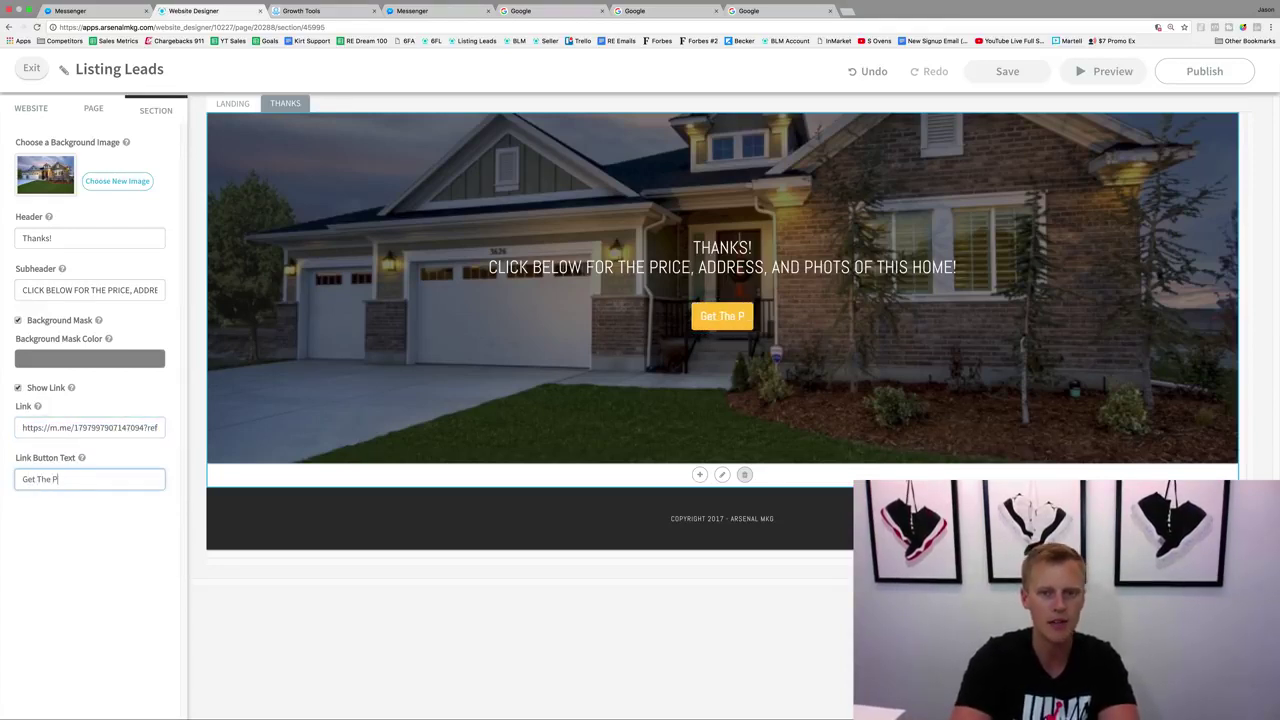
key("BackSpace")
key("BackSpace")
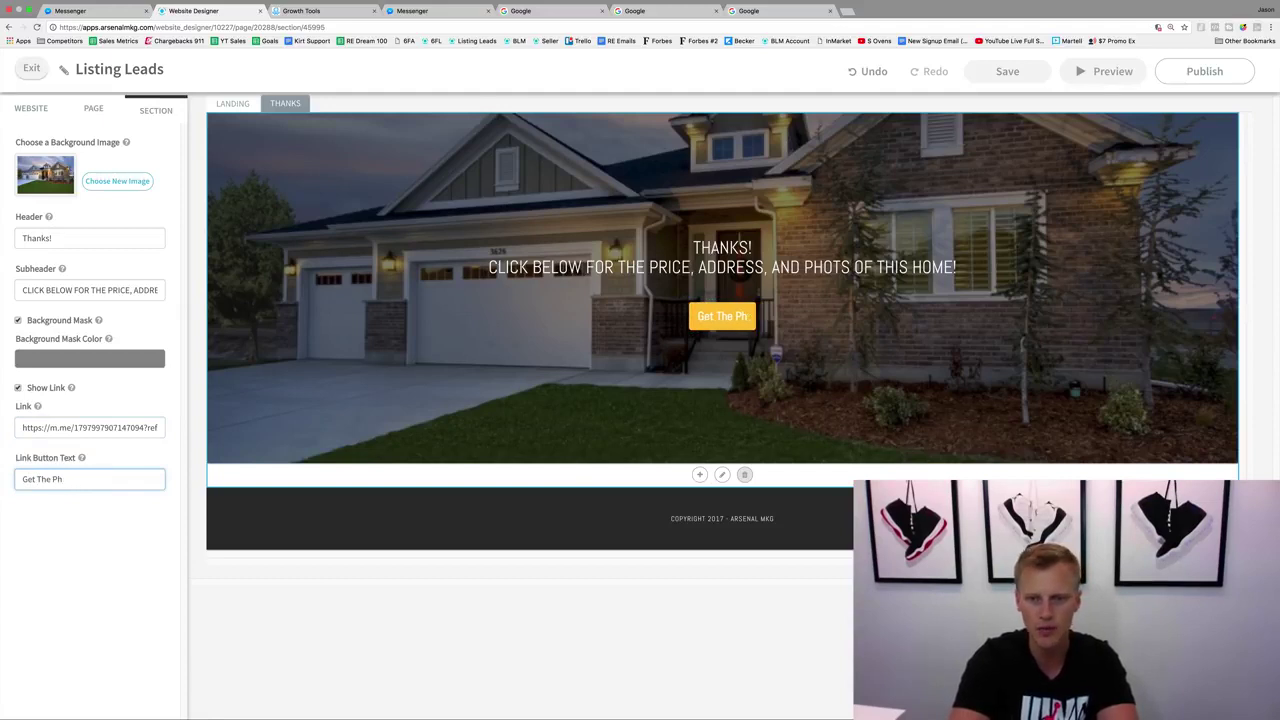
type("otos")
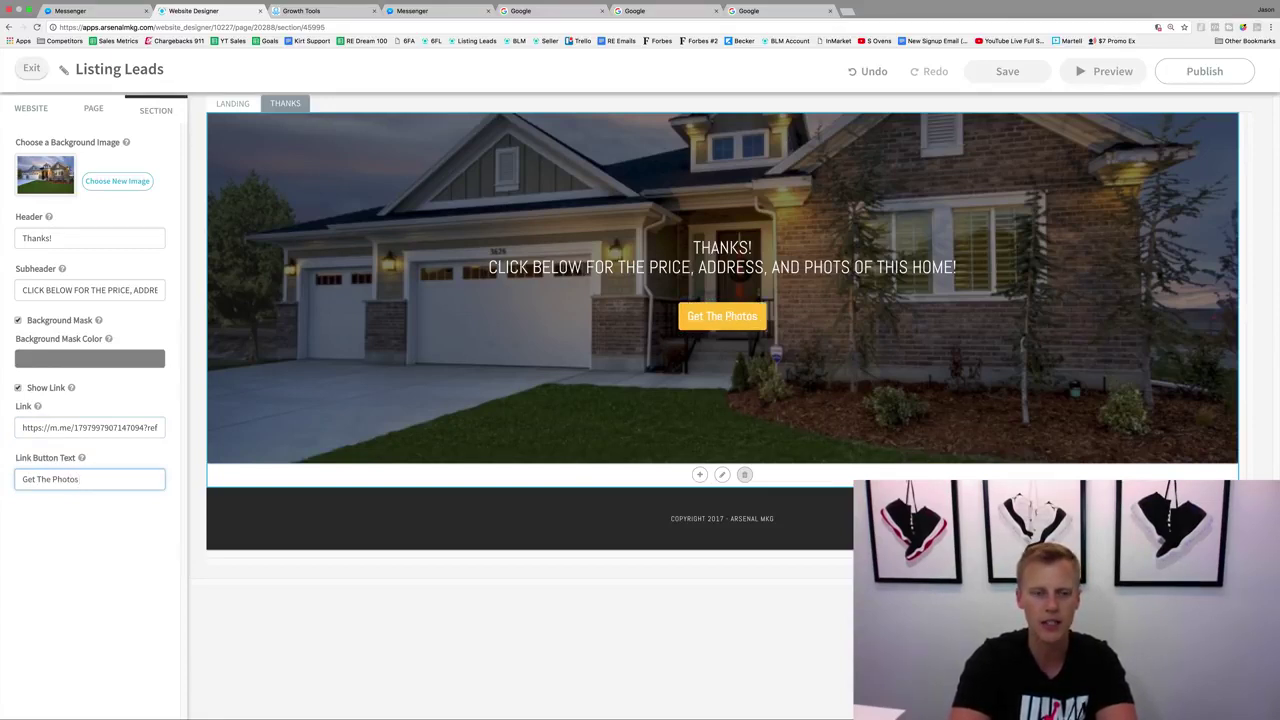
type(" Now!")
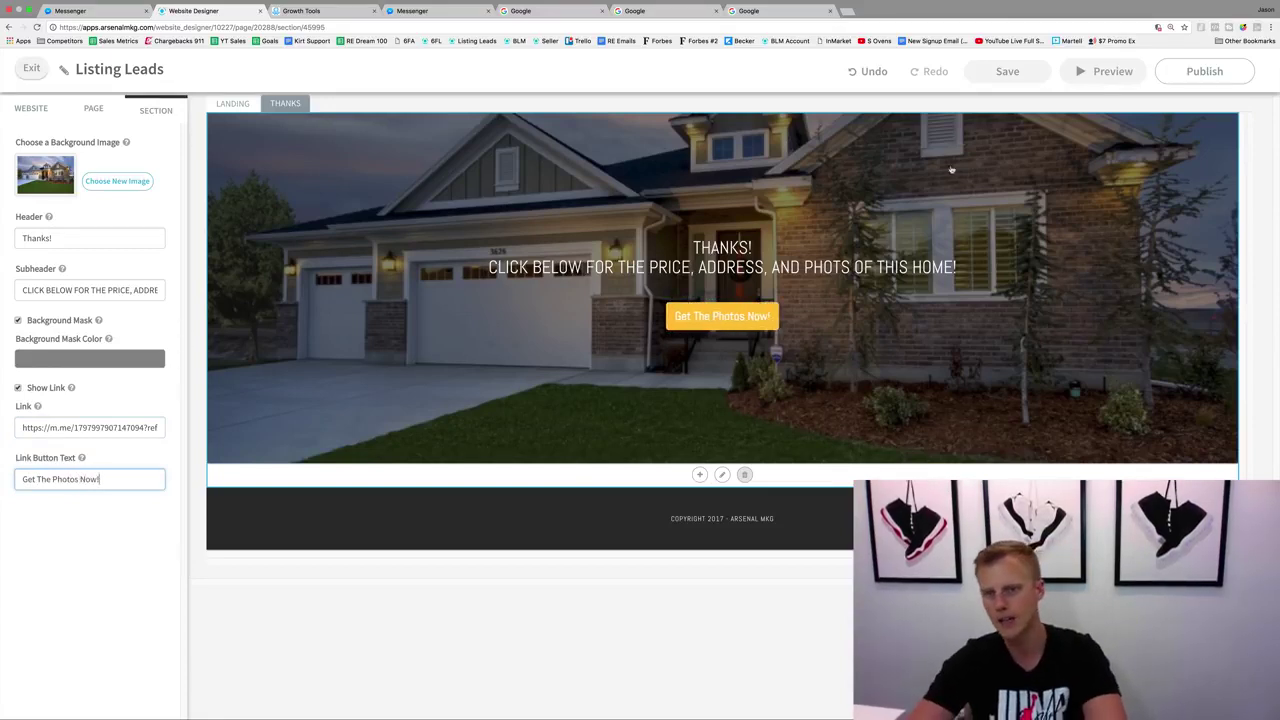
left_click(1204, 73)
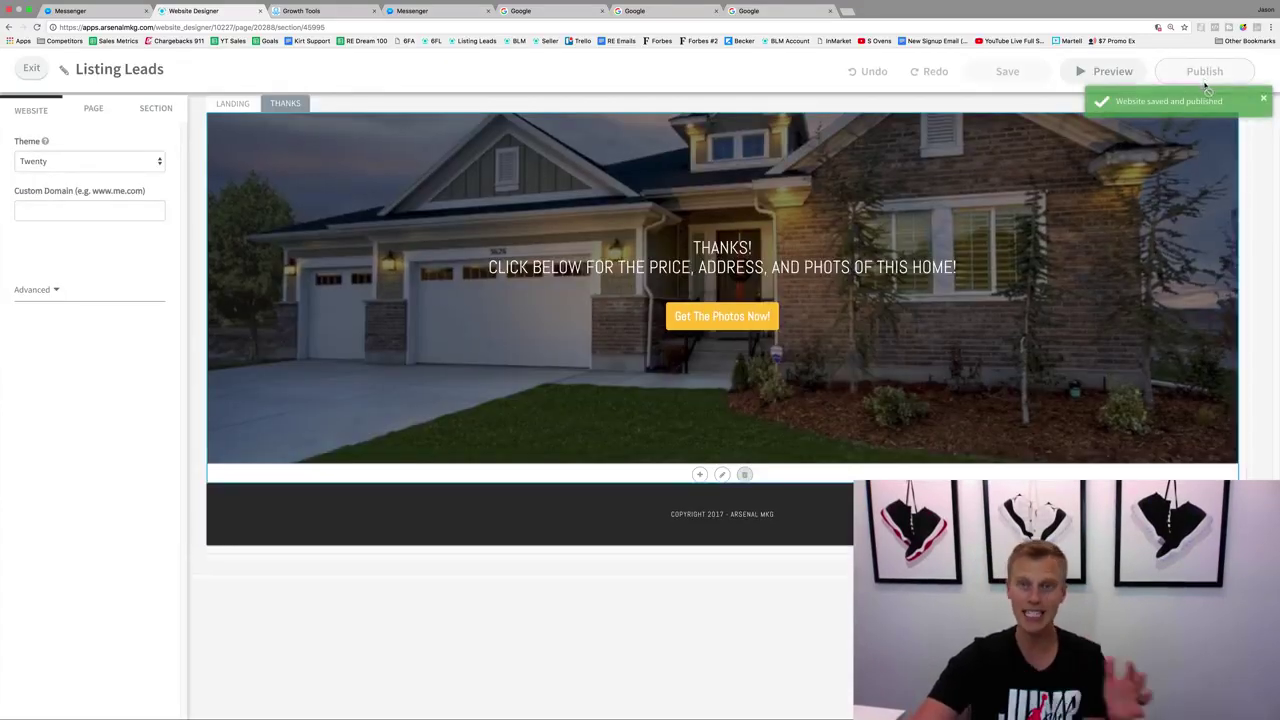
Step: Exit the website designer and open the live Listing Leads landing page from the websites list
left_click(36, 70)
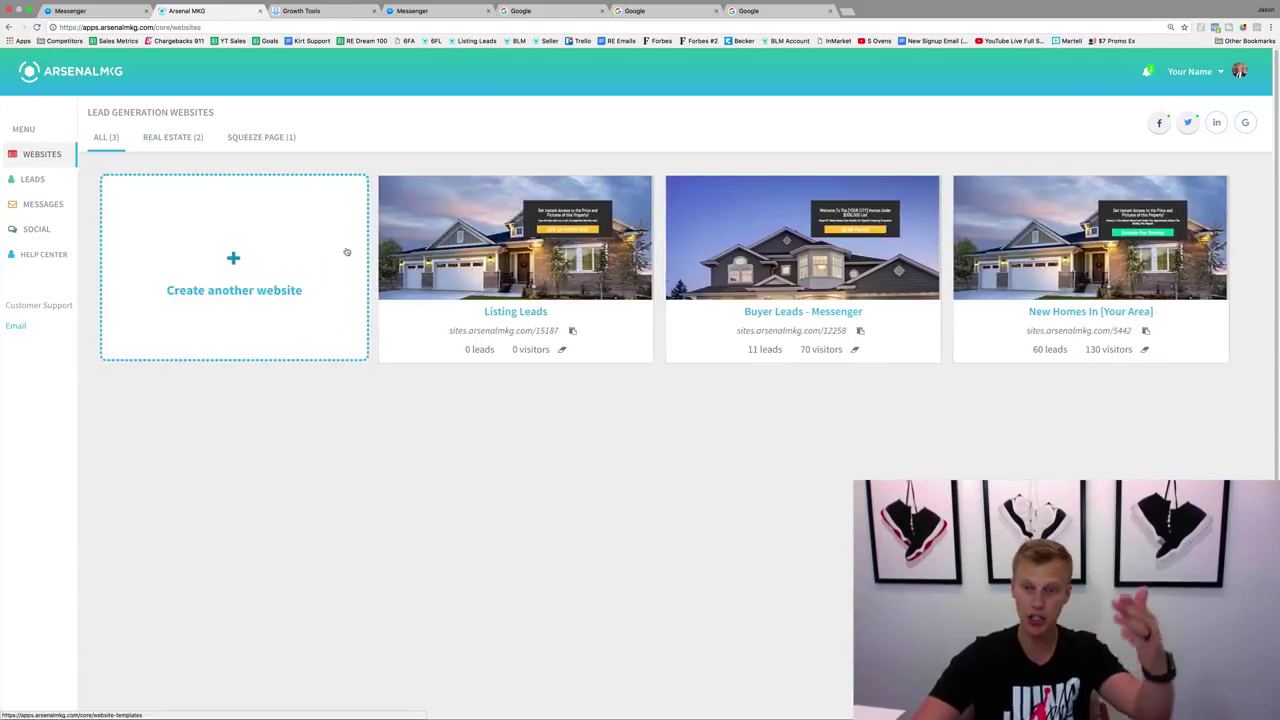
mouse_move(548, 314)
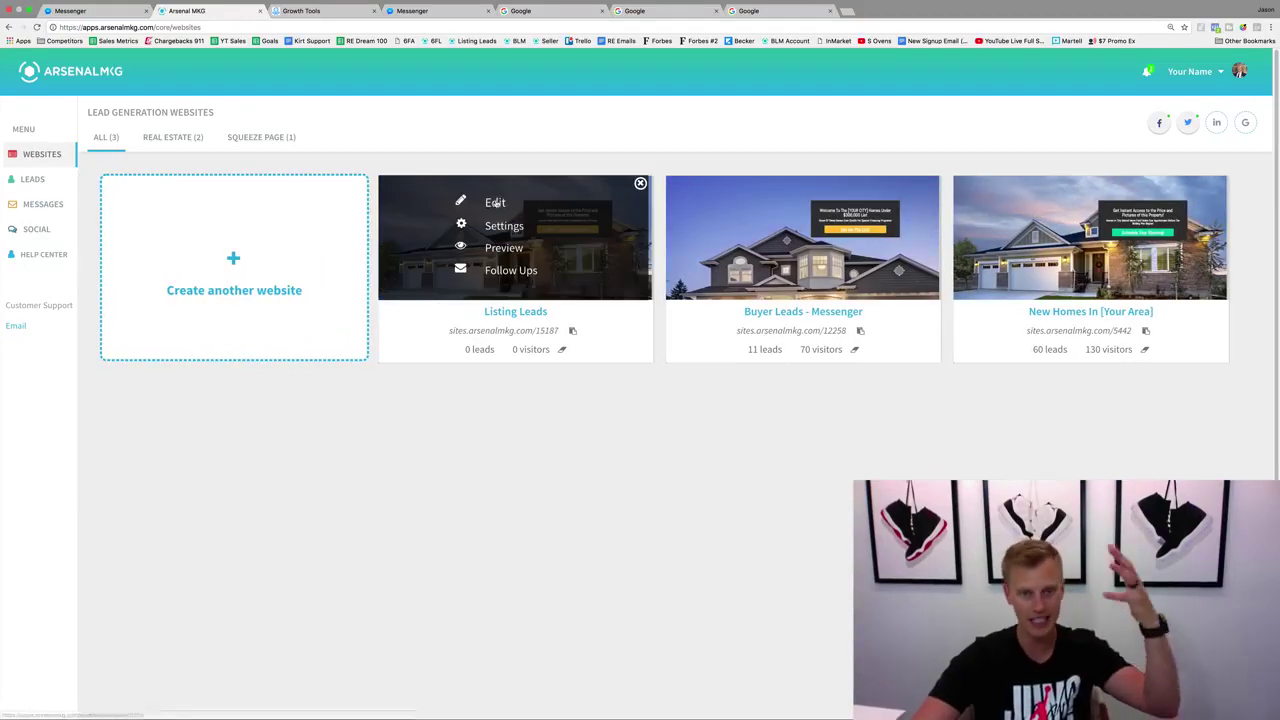
left_click(548, 331)
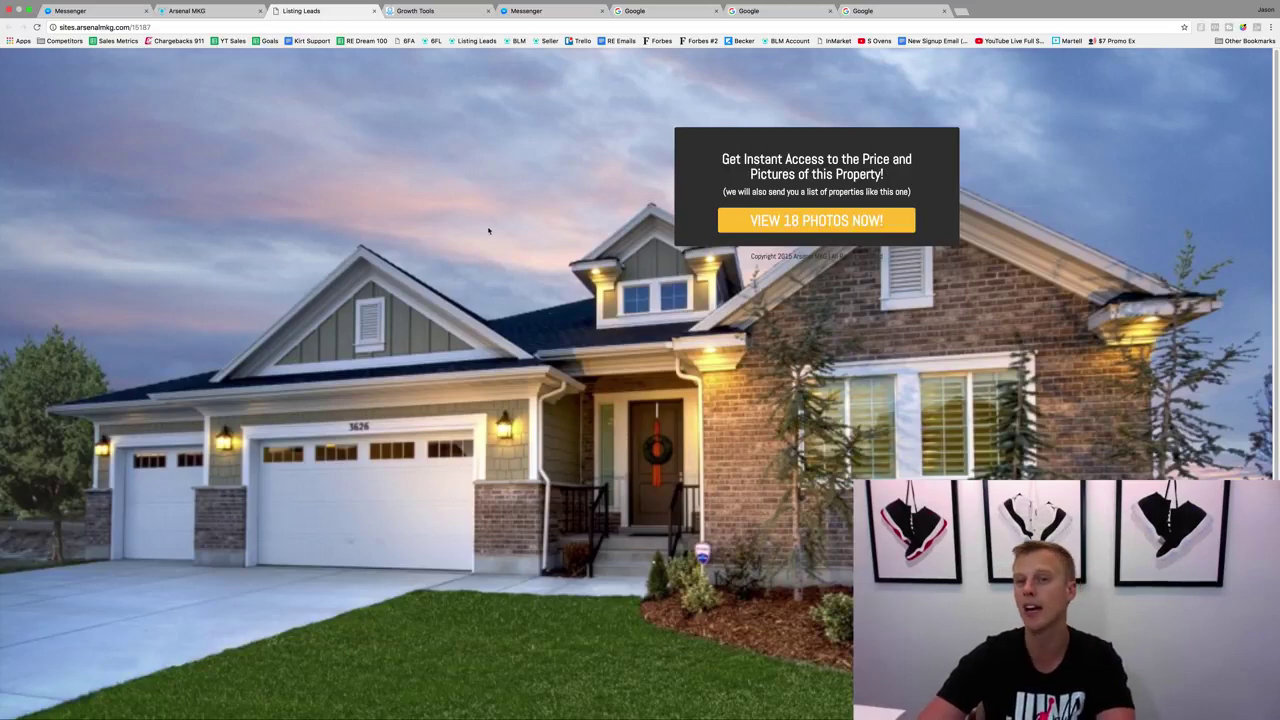
Step: Test the landing page's "View 18 Photos Now!" form by submitting a first name, test e-mail address and phone number
left_click(769, 221)
left_click(571, 108)
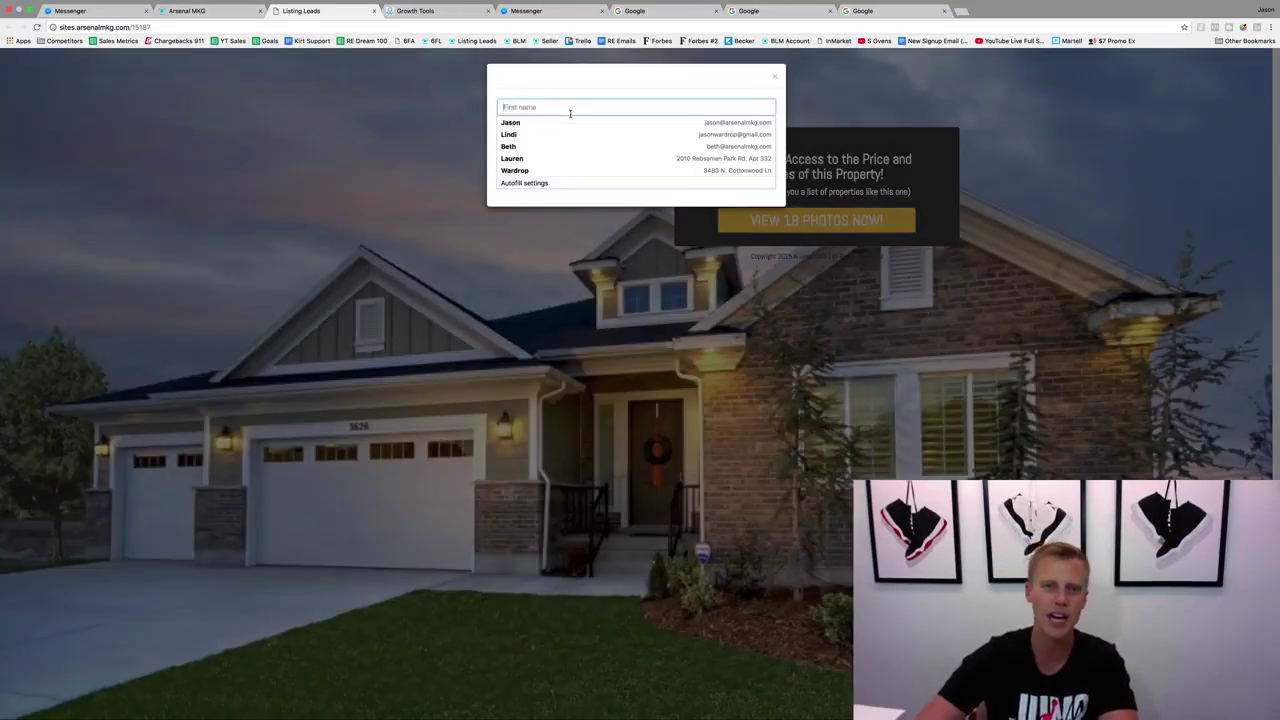
type("Jason")
key("Tab")
key("Down")
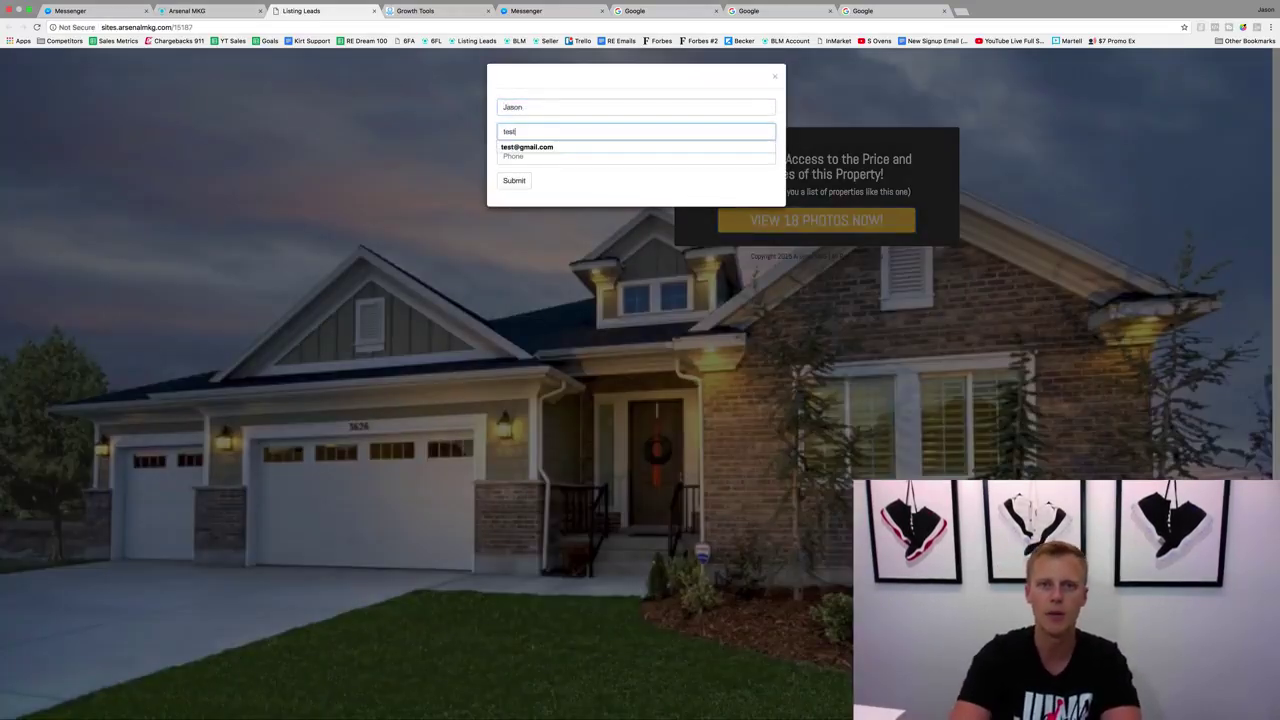
key("Down")
key("Return")
key("Tab")
key("Down")
key("Down")
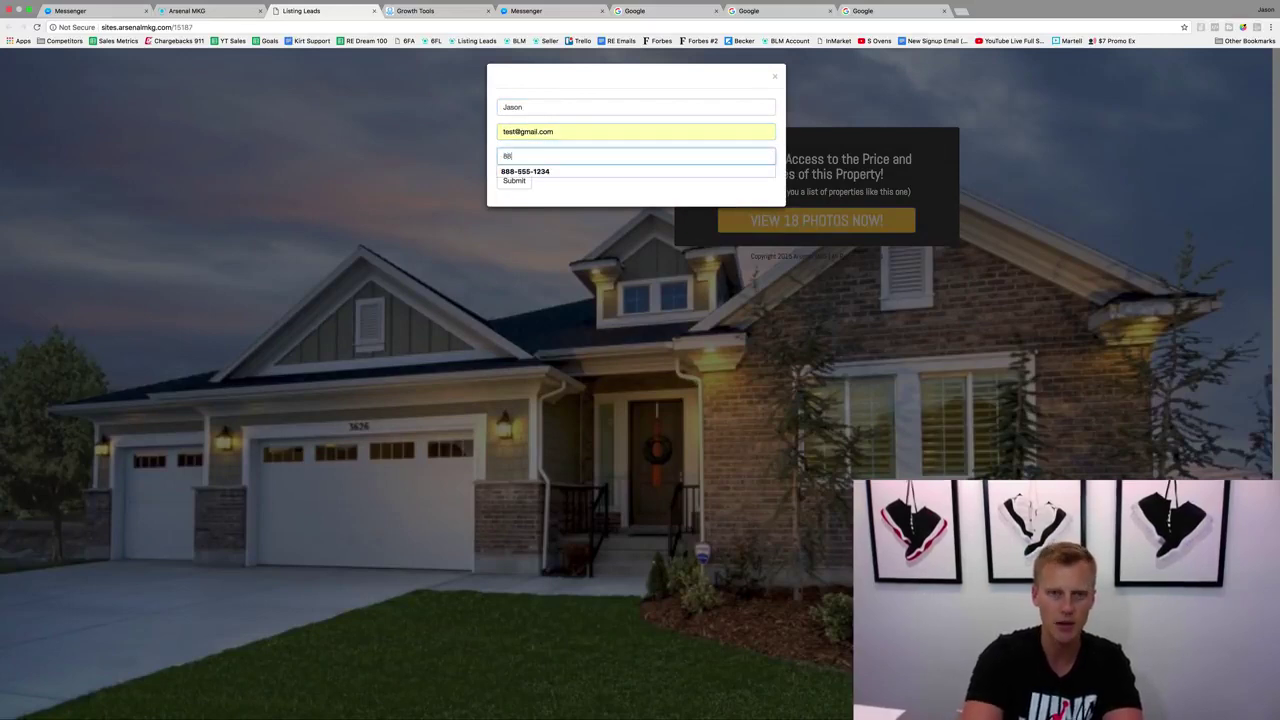
key("Return")
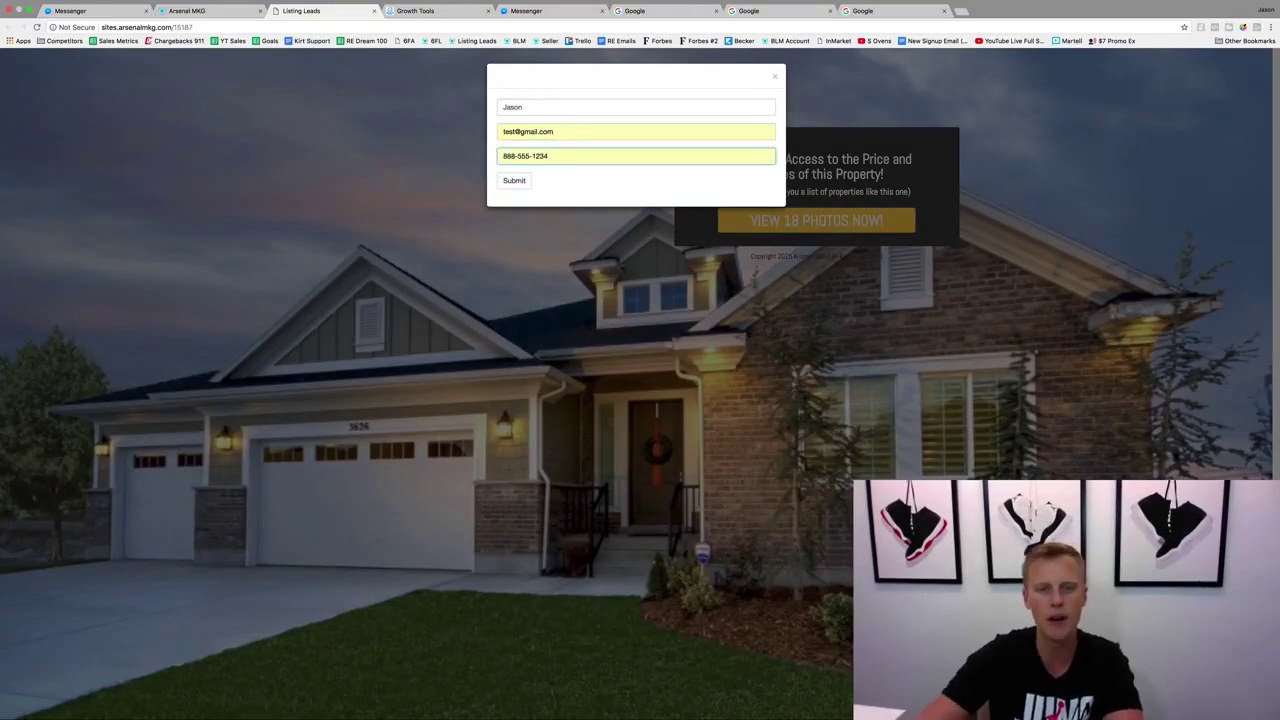
left_click(514, 180)
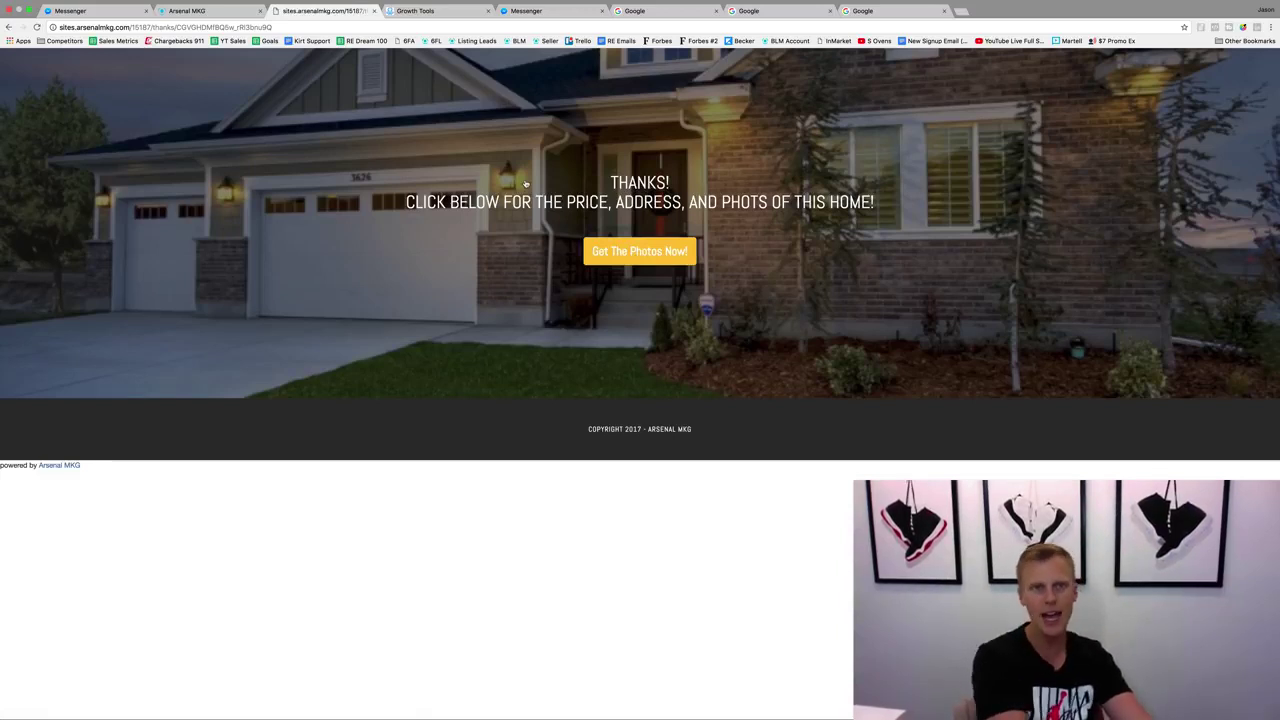
Step: Return to Arsenal MKG's Listing Leads follow-up messages and start a new text message
left_click(205, 11)
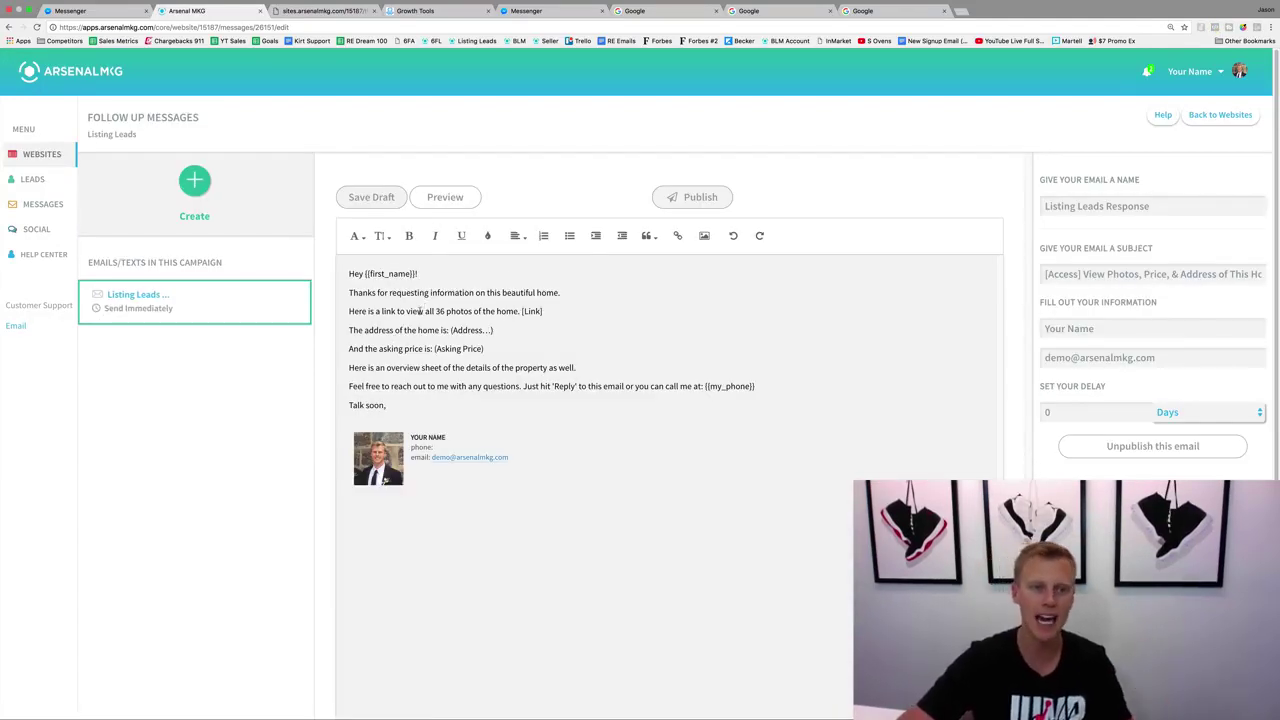
left_click(195, 180)
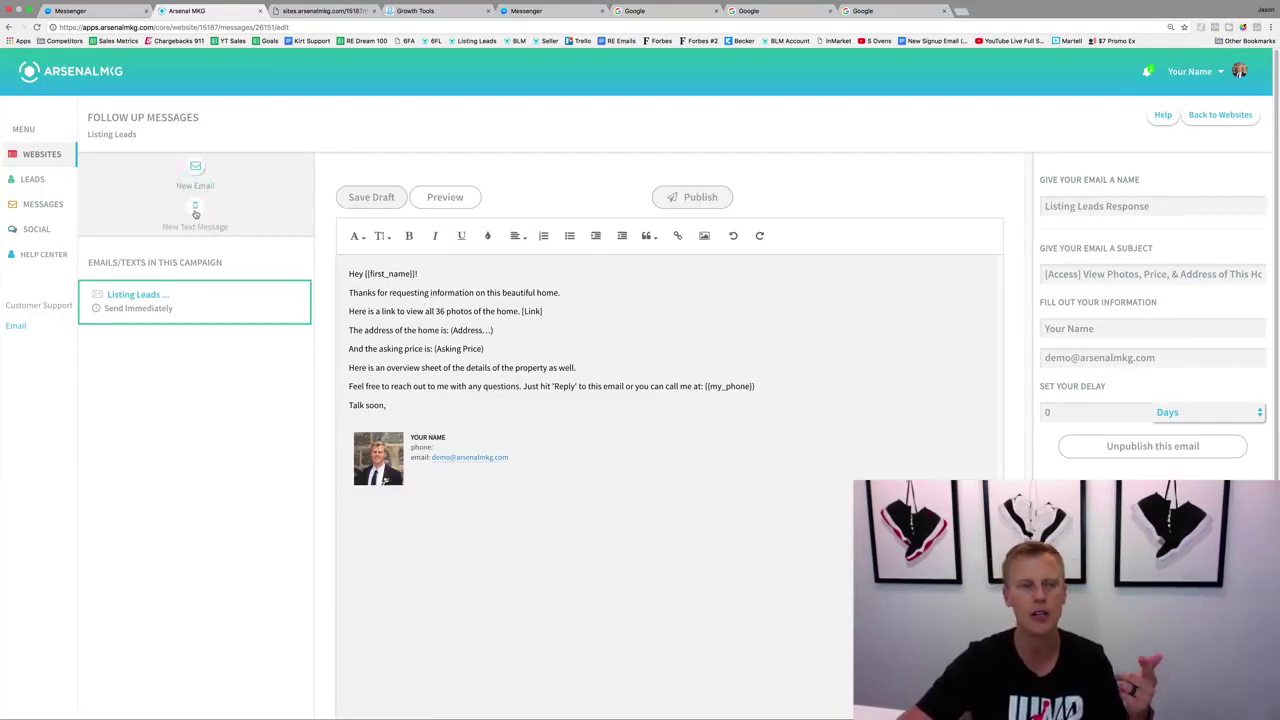
left_click(195, 210)
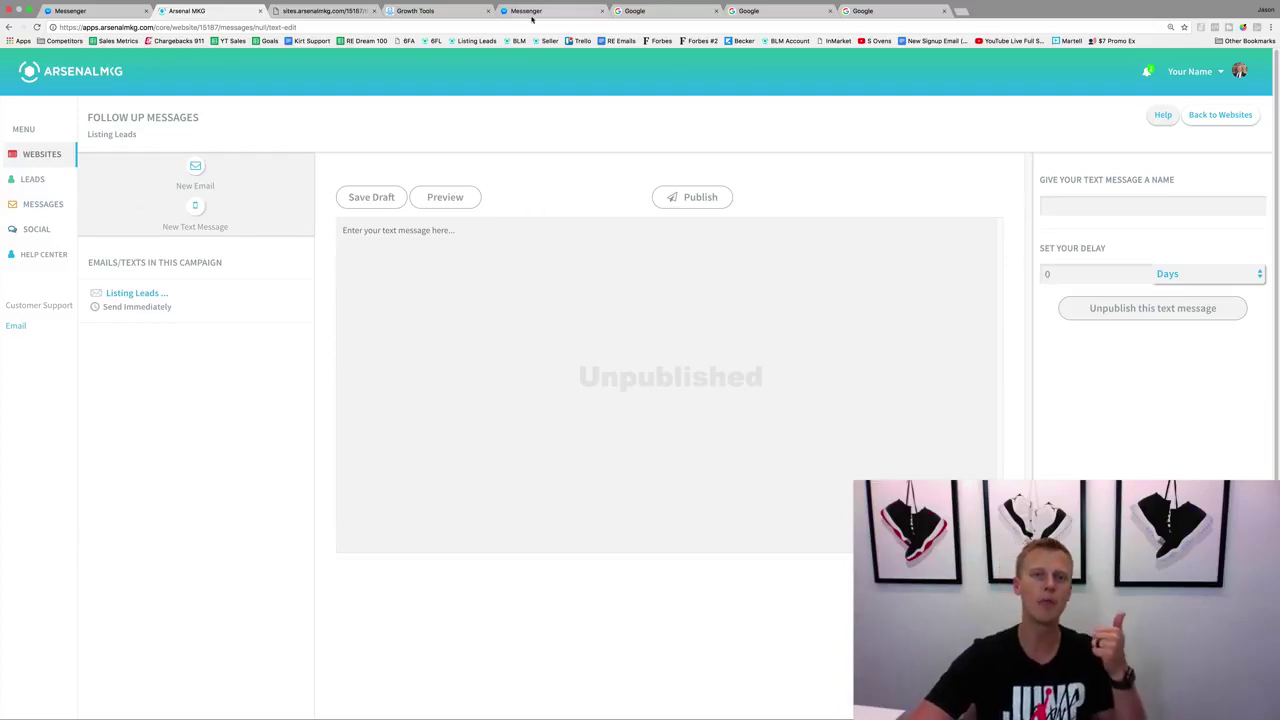
Step: Test the thank-you page's "Get The Photos Now!" button through the Messenger conversation to its photo link, and return to the Arsenal MKG follow-up messages
left_click(345, 12)
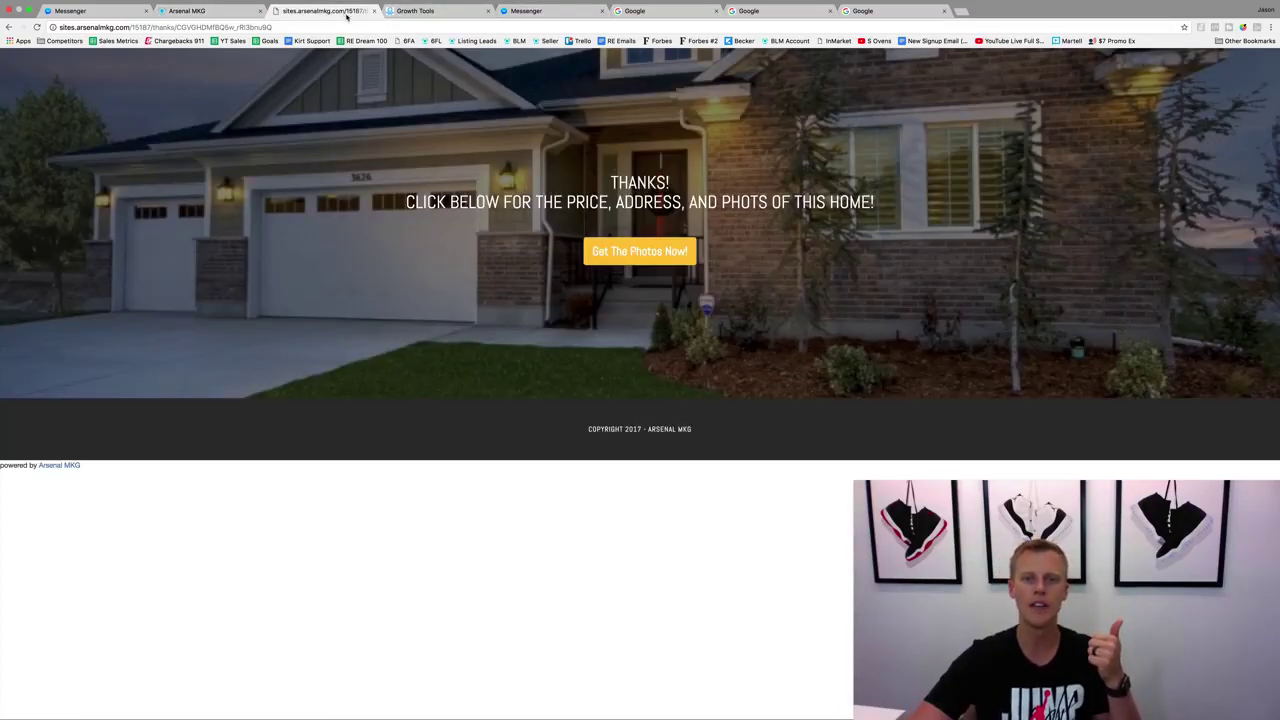
left_click(640, 254)
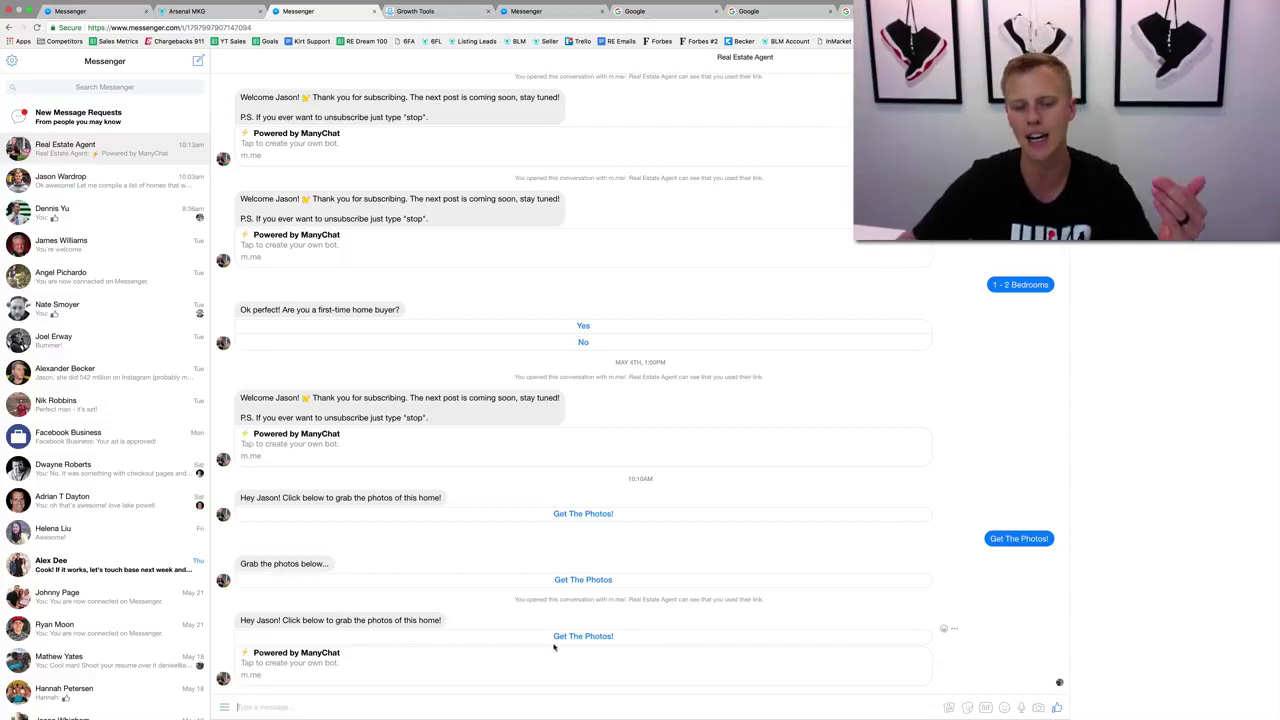
left_click(554, 638)
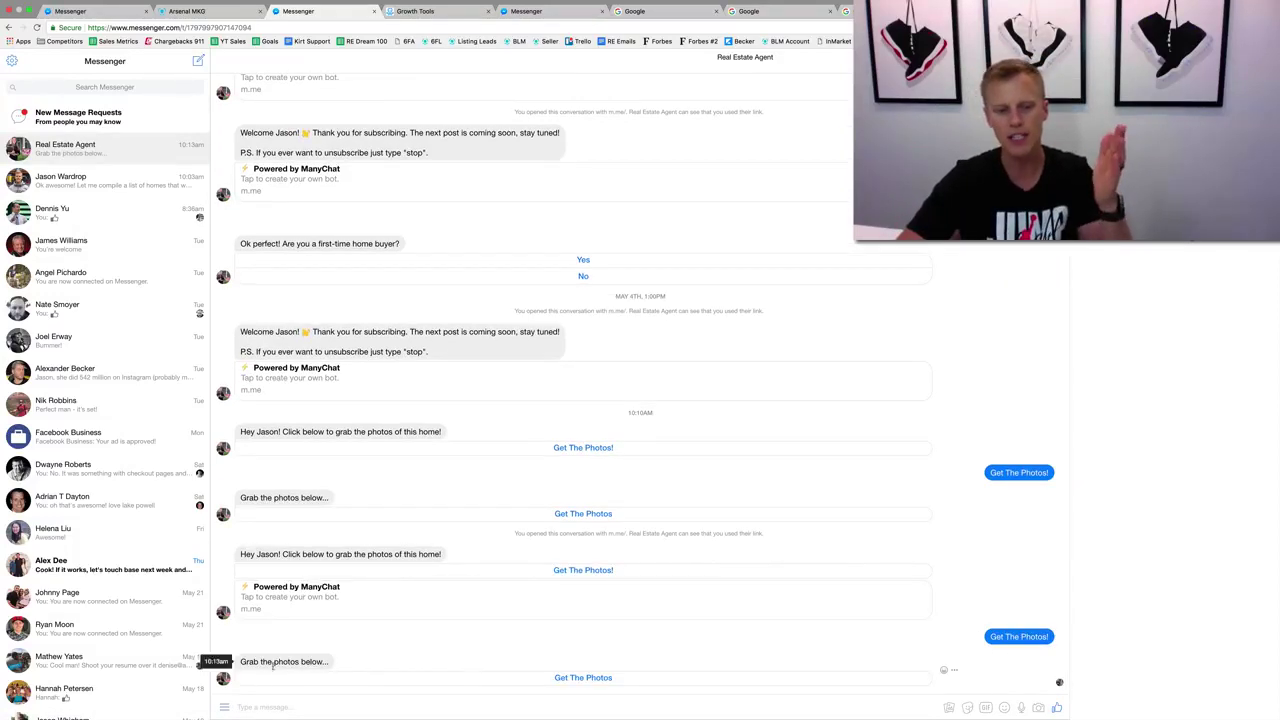
left_click(598, 681)
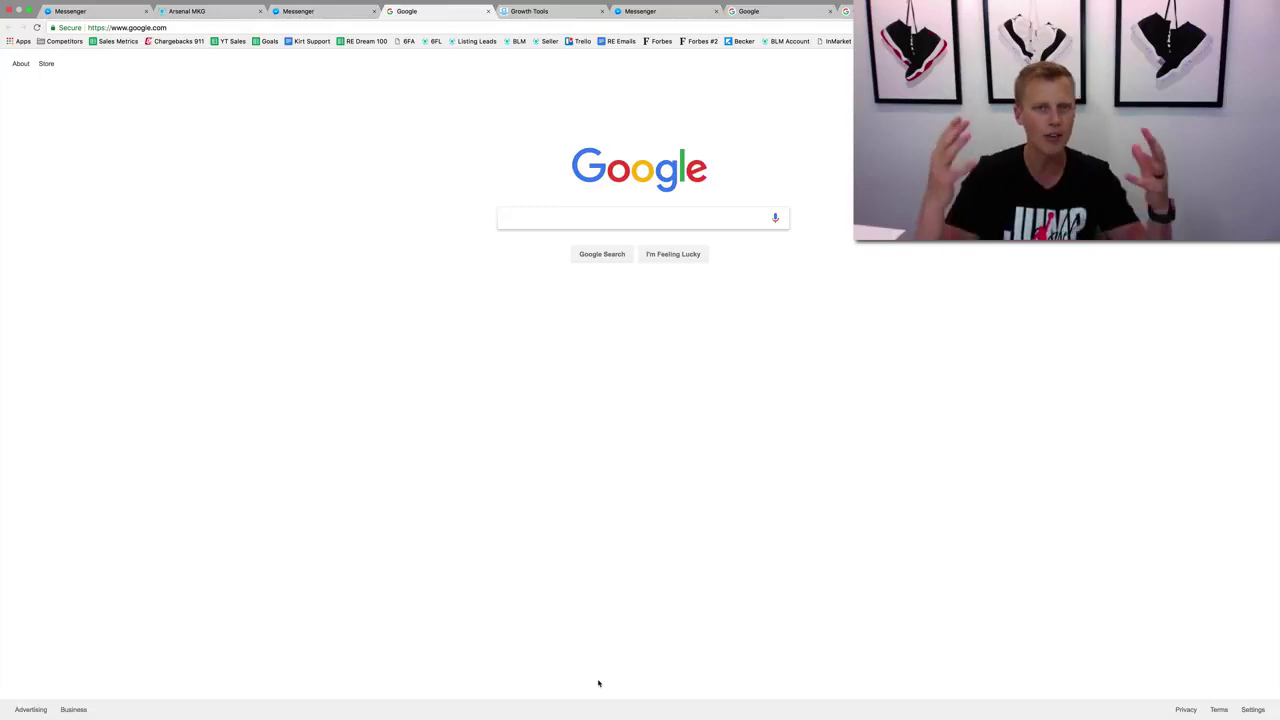
left_click(320, 12)
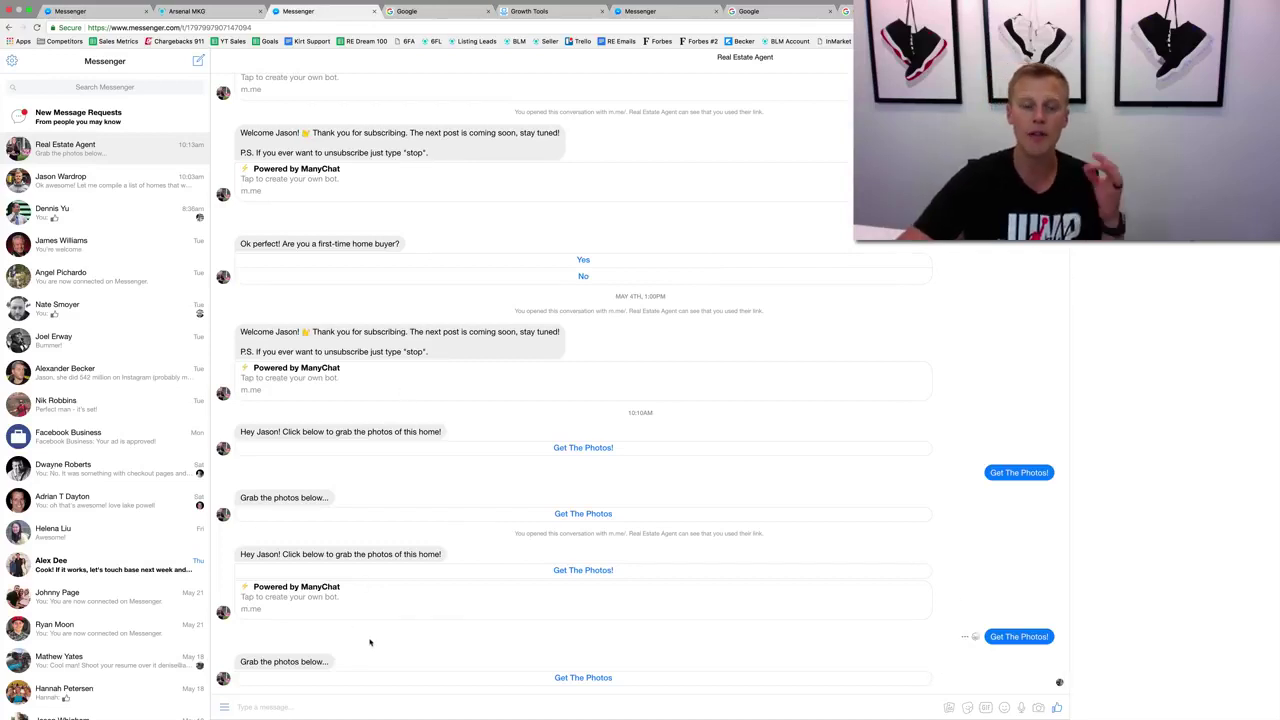
left_click(205, 11)
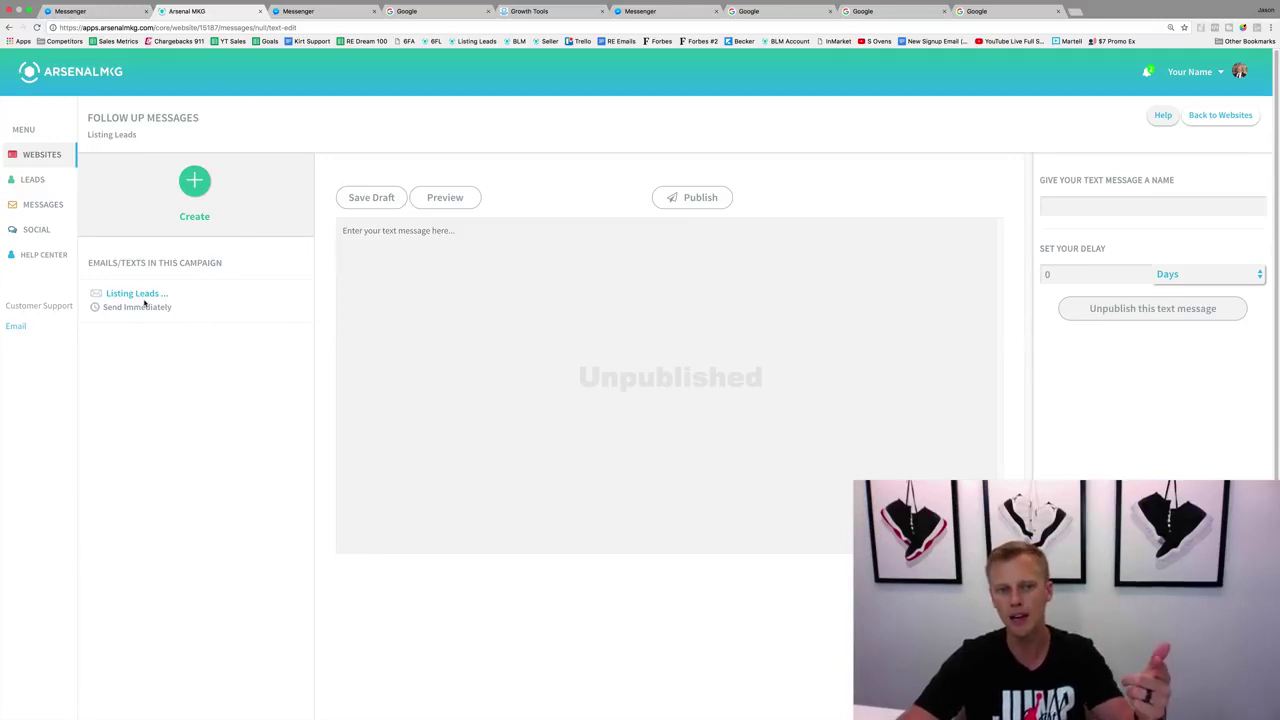
Step: Write the new follow-up text message body as "Schedule a call with me here: LINK"
left_click(494, 237)
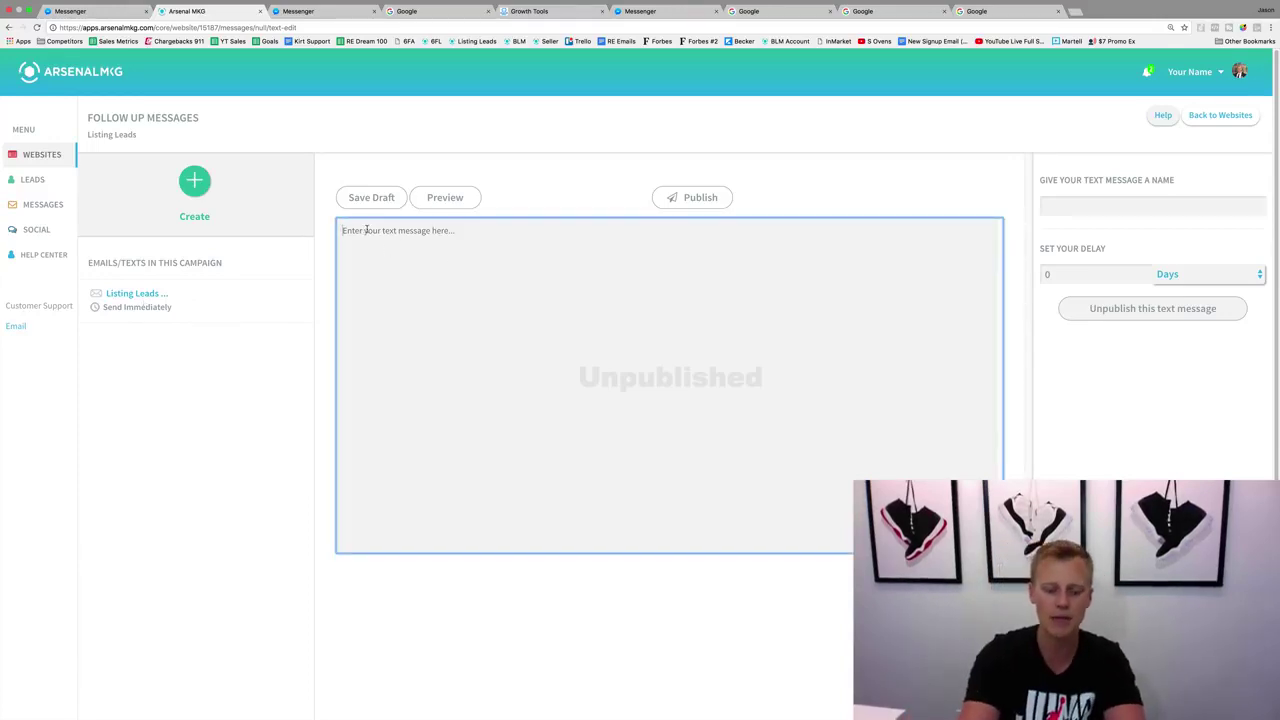
type("Schedule a")
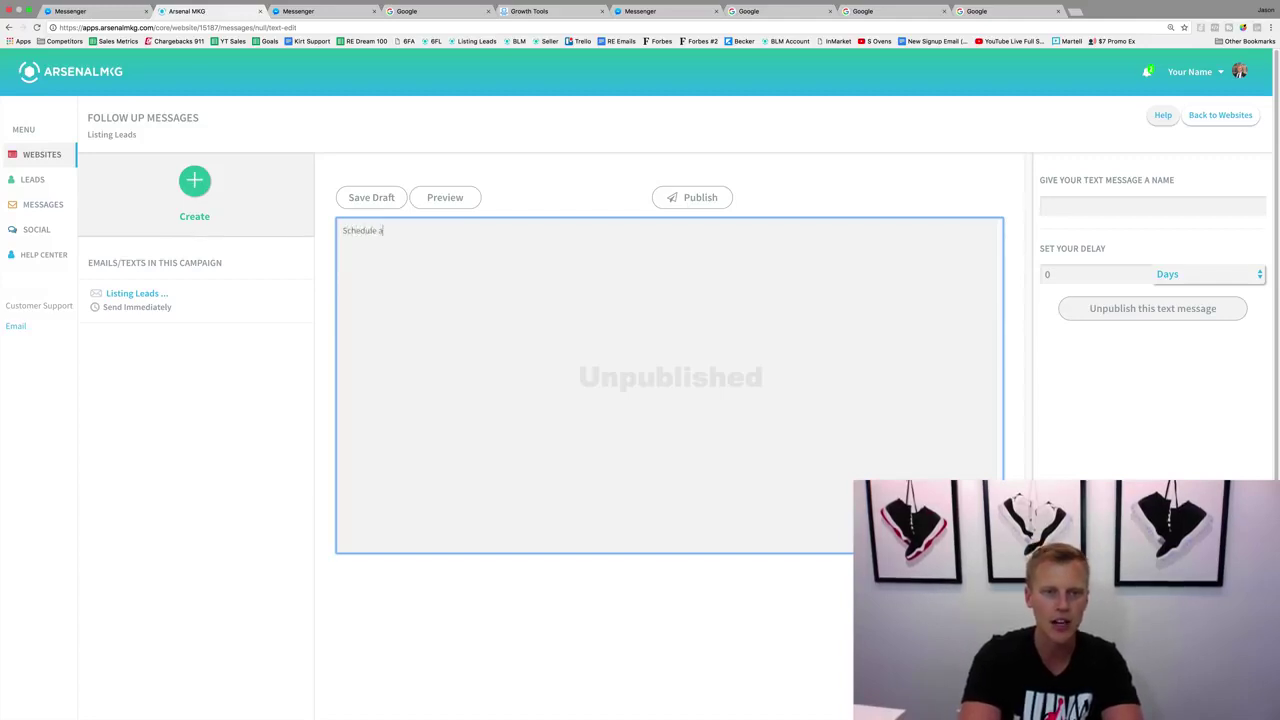
type(" call with me here:")
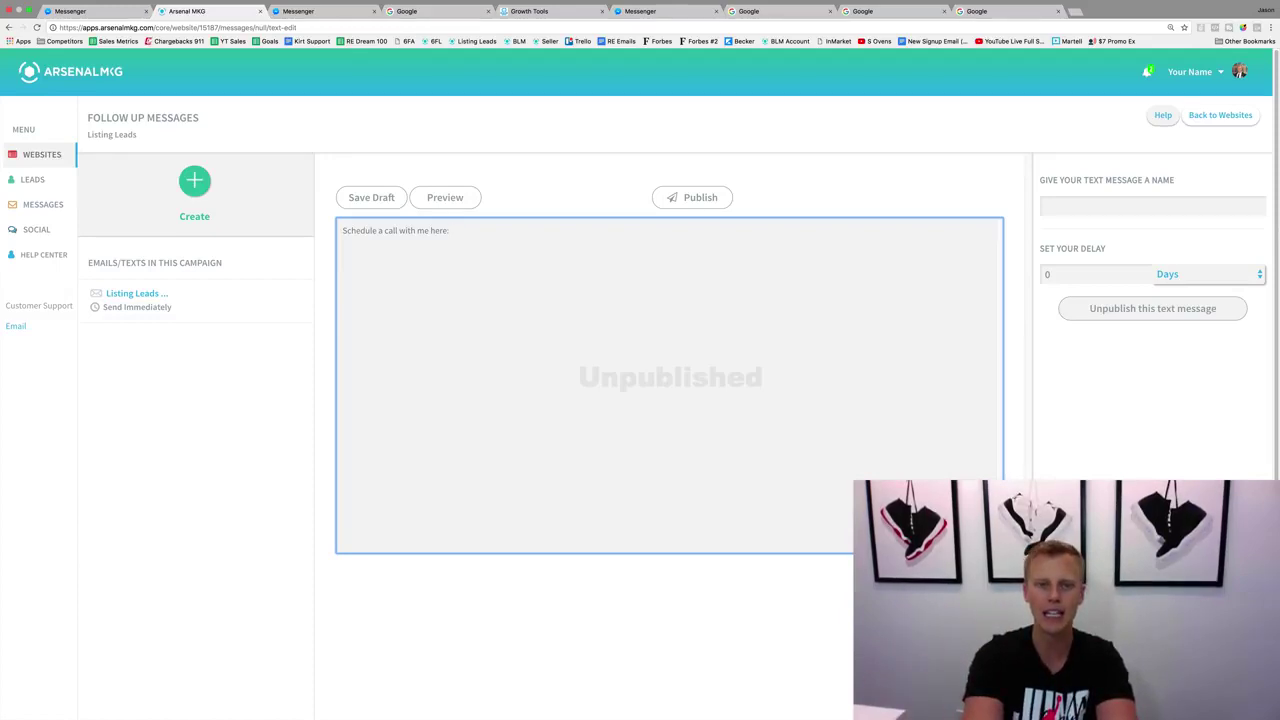
type("LINK")
Step: Name the text message with its own body text, "Schedule a call with me here: LINK", and publish it in the Listing Leads campaign
key("super+a")
key("super+c")
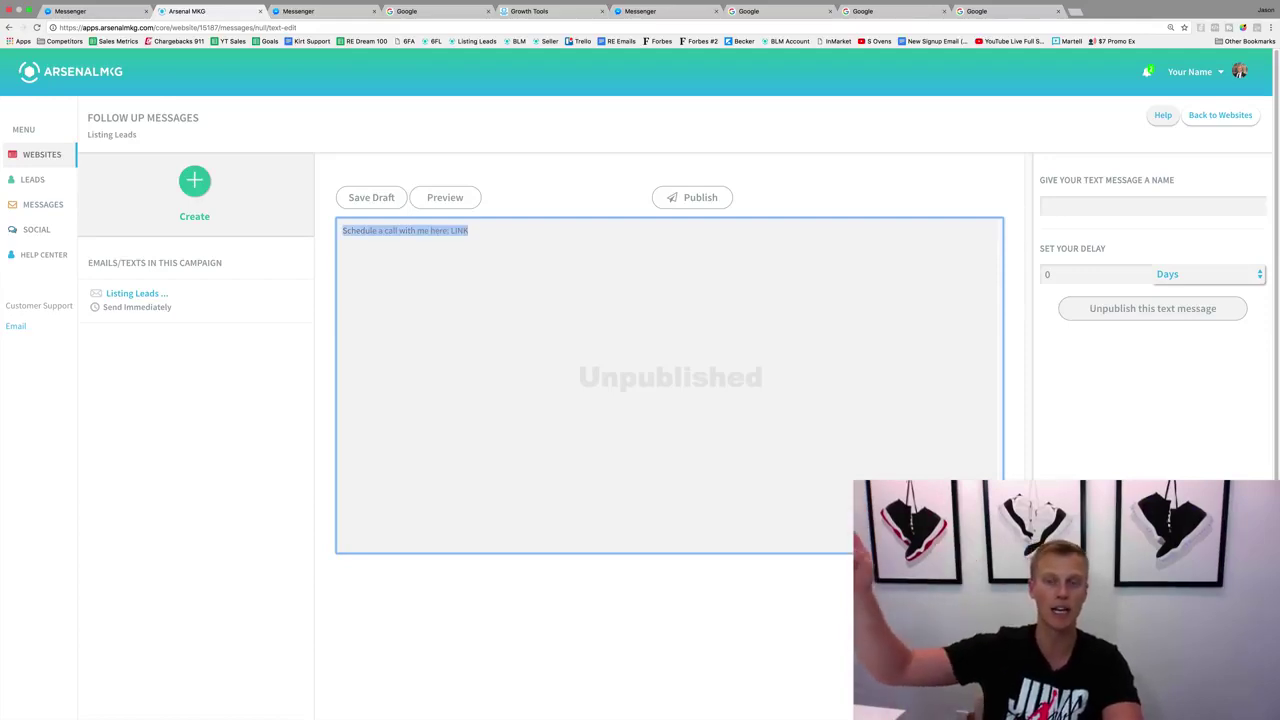
left_click(1064, 206)
key("super+v")
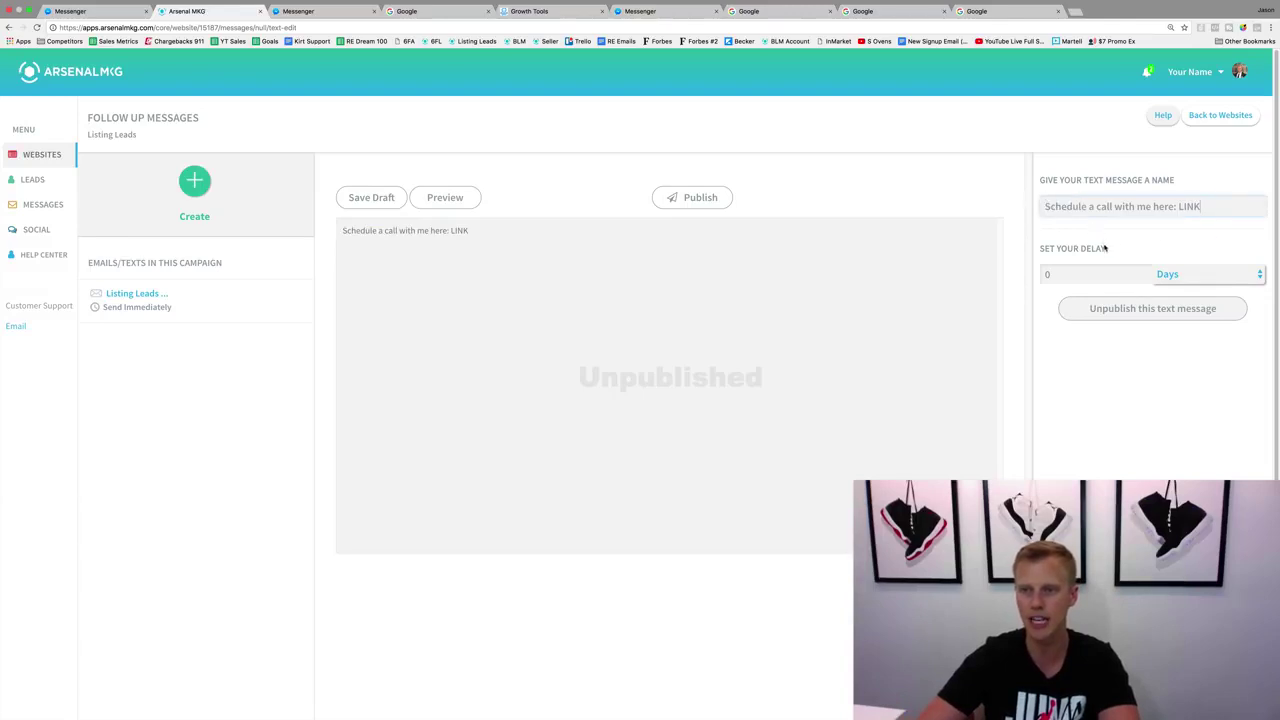
left_click(720, 200)
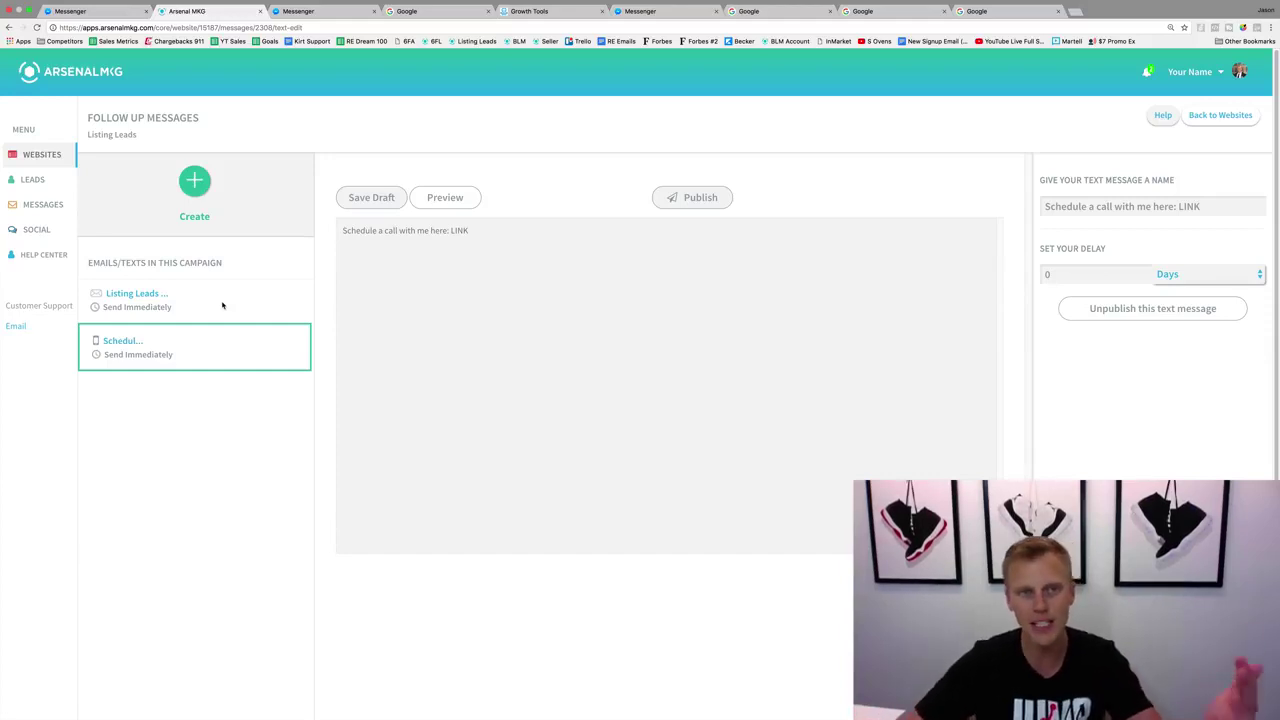
Step: Return to the lead generation websites list and bring up the options for the Listing Leads site
left_click(41, 156)
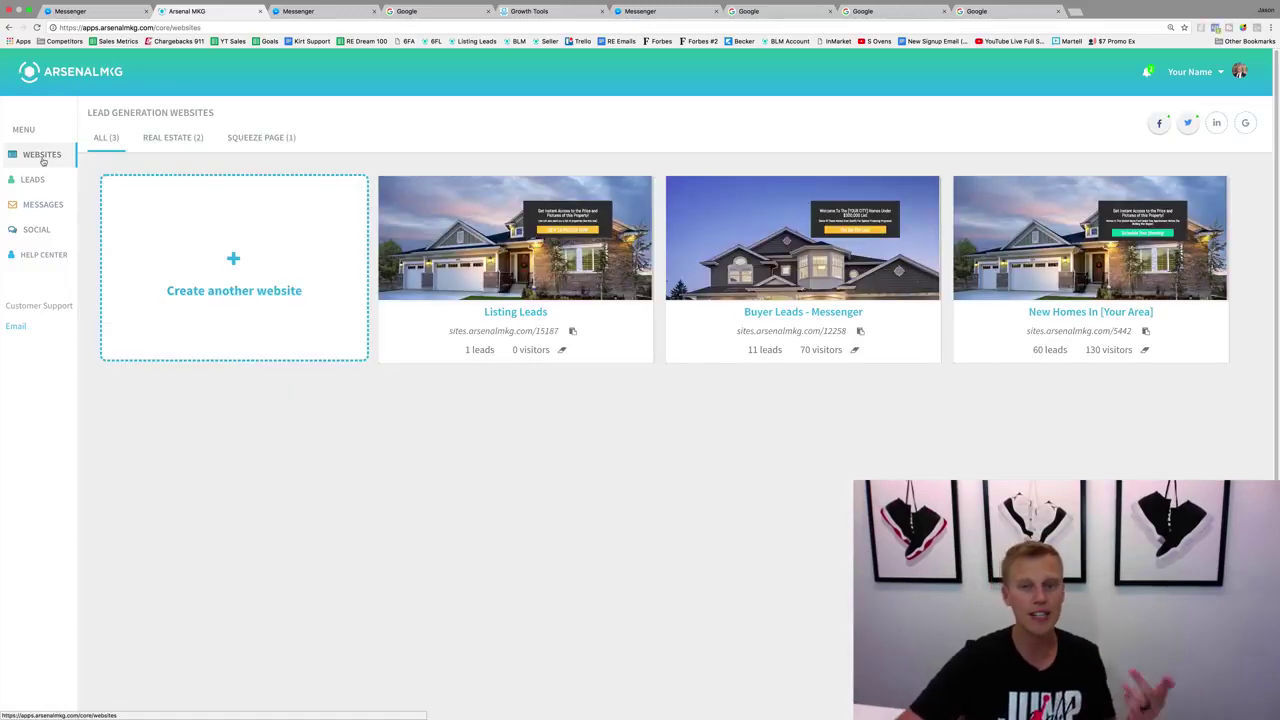
mouse_move(514, 351)
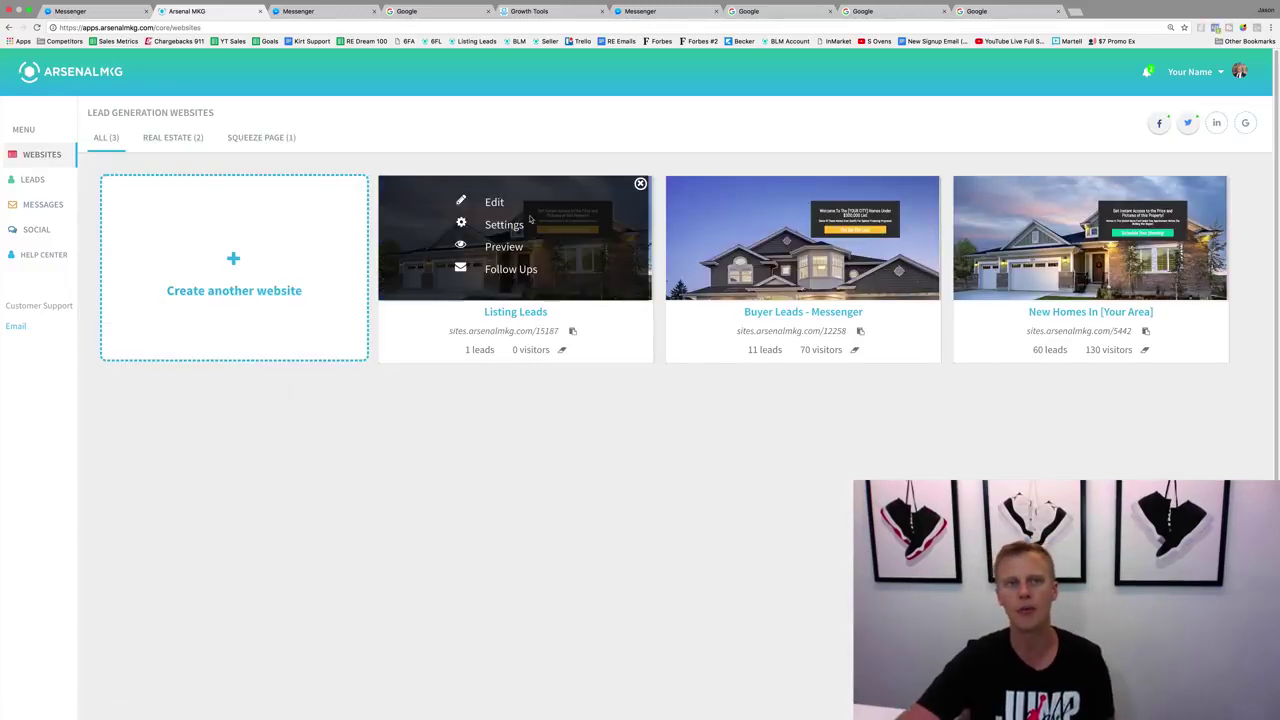